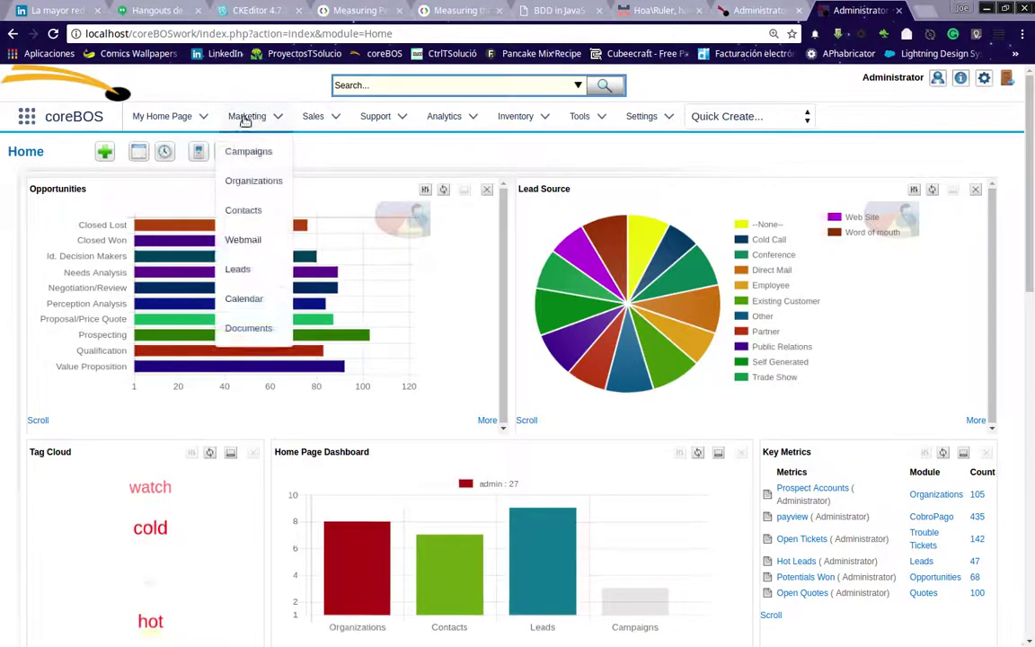
Step: Open the Calendar, and open the To Dos list in a separate browser tab
mouse_move(164, 126)
click(172, 188)
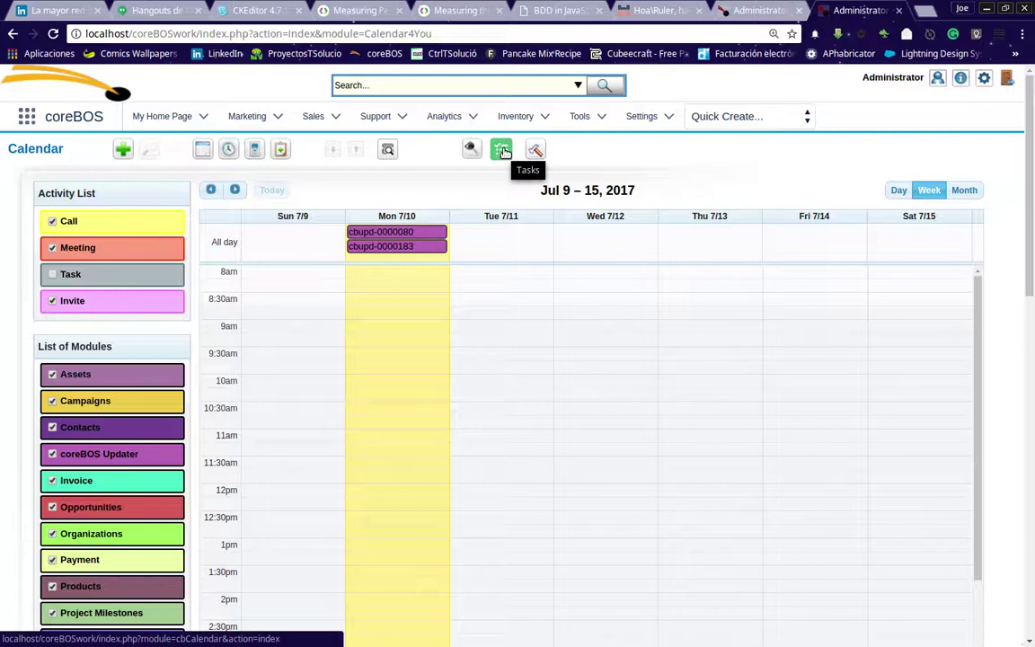
mouse_move(153, 131)
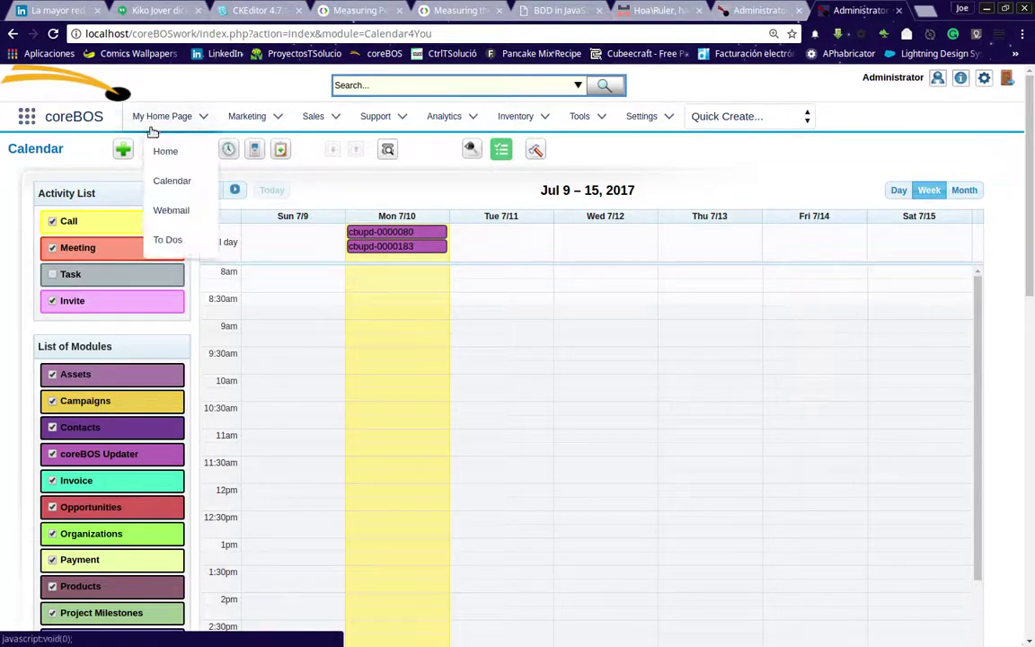
middle_click(170, 243)
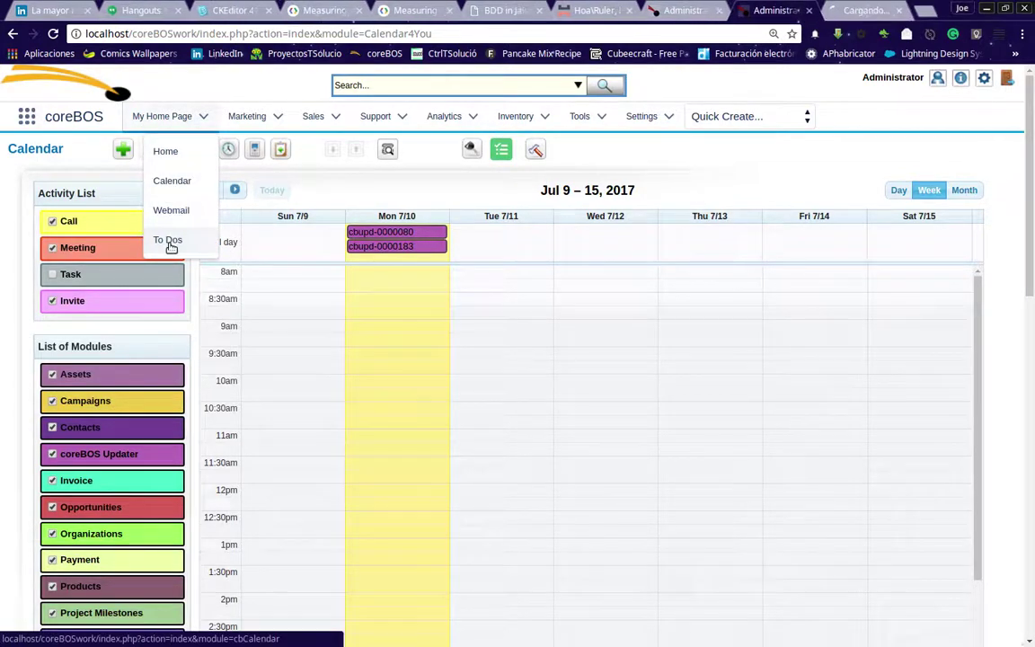
click(863, 11)
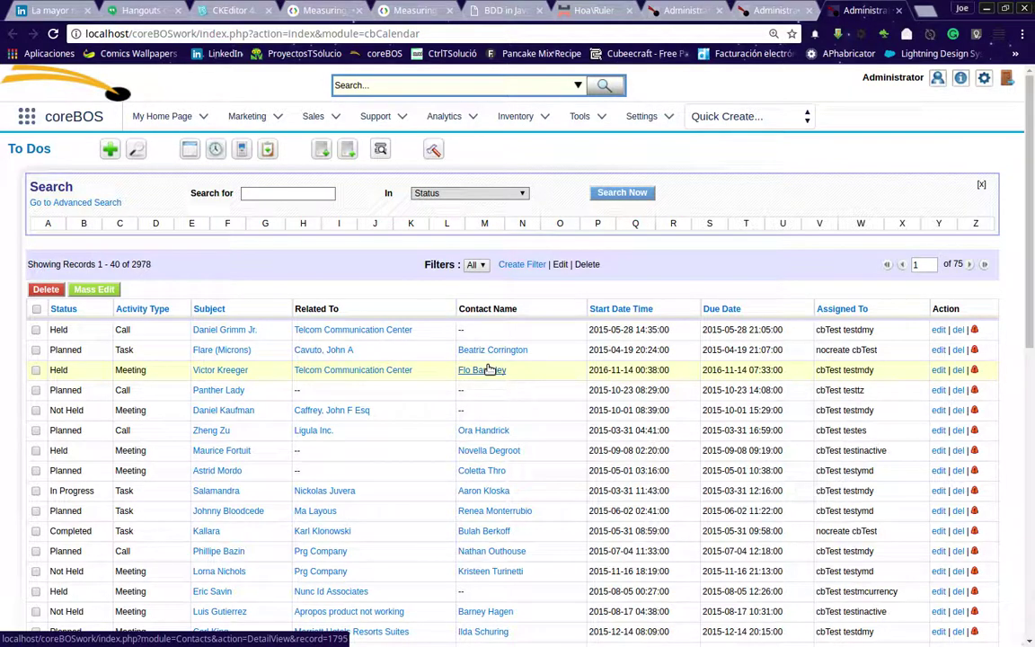
Step: Open the first To Do record, a held call, and bring up inline editing of its Contact Name without saving
click(225, 333)
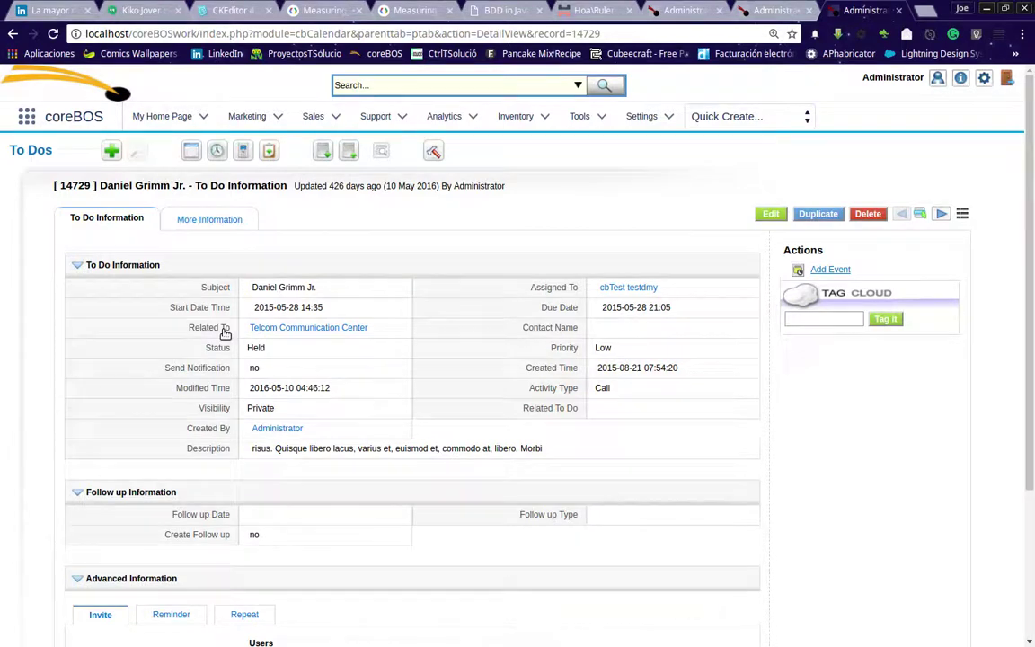
click(719, 330)
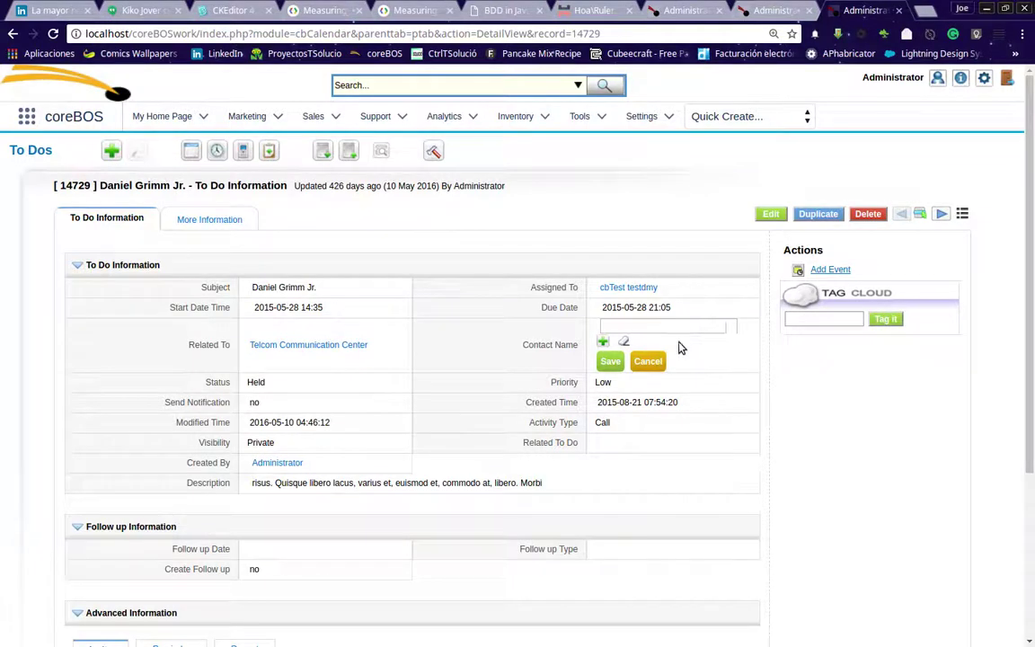
click(653, 363)
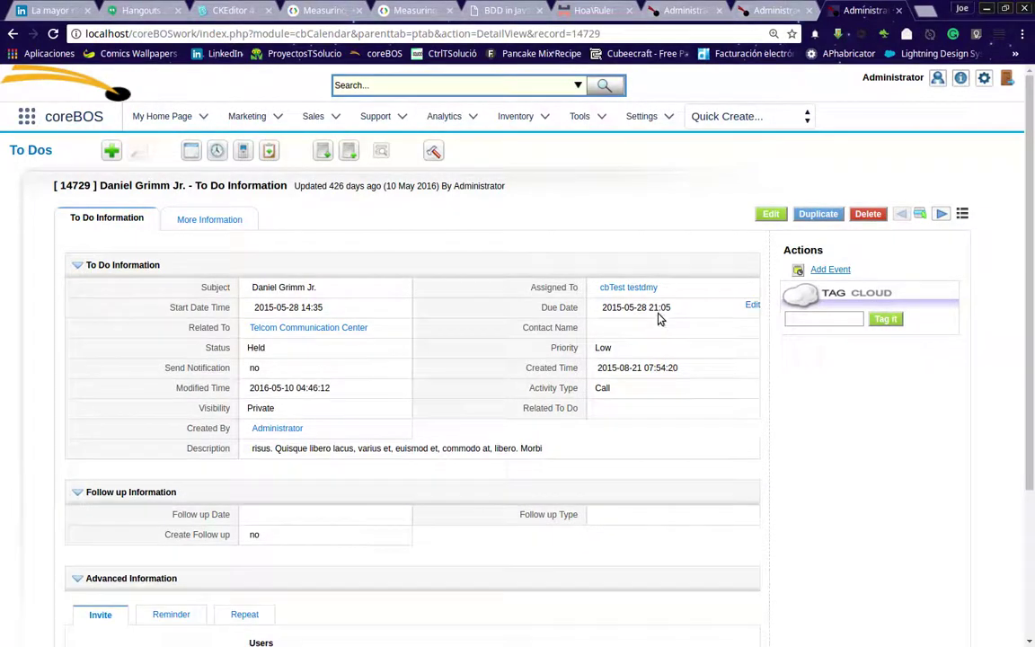
Step: Look through the To Do record's information, follow up and advanced blocks, and reload the record
scroll(626, 296, down, 4)
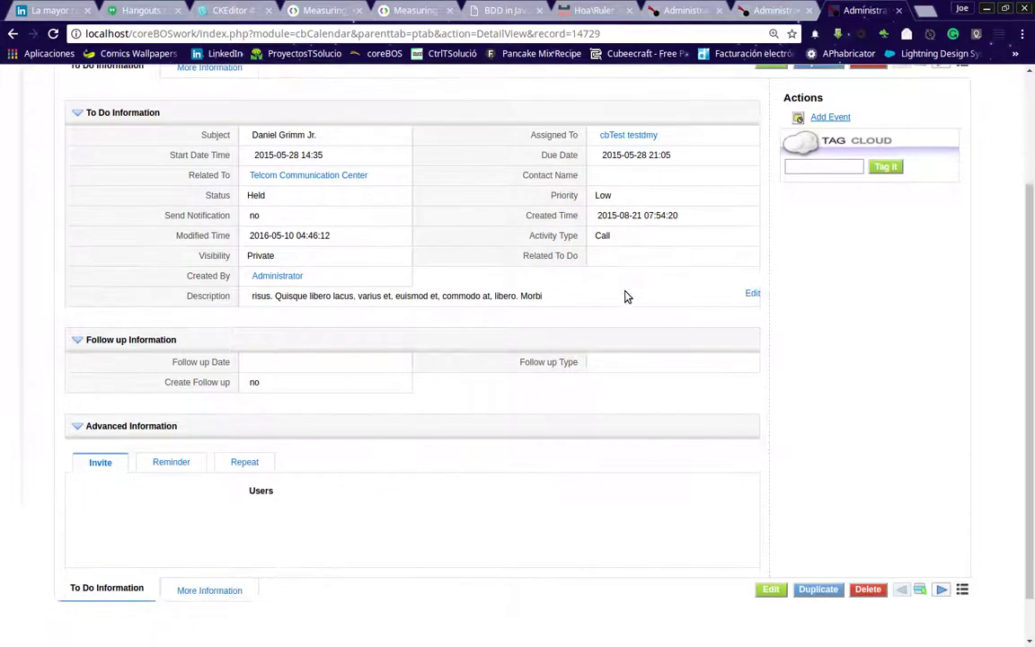
scroll(626, 297, up, 3)
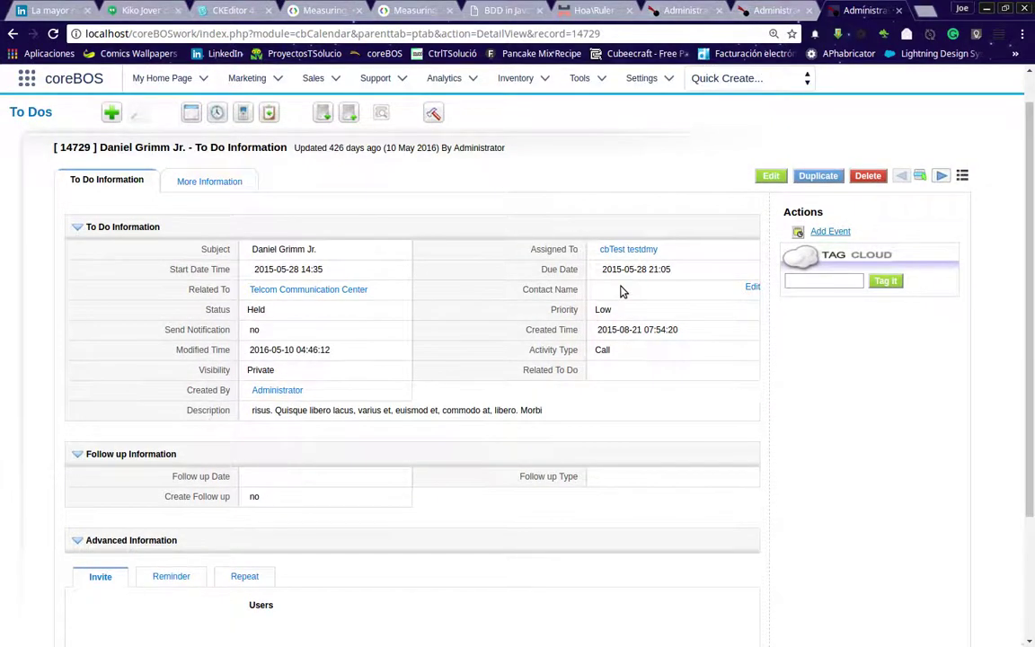
scroll(619, 289, up, 2)
scroll(619, 291, down, 3)
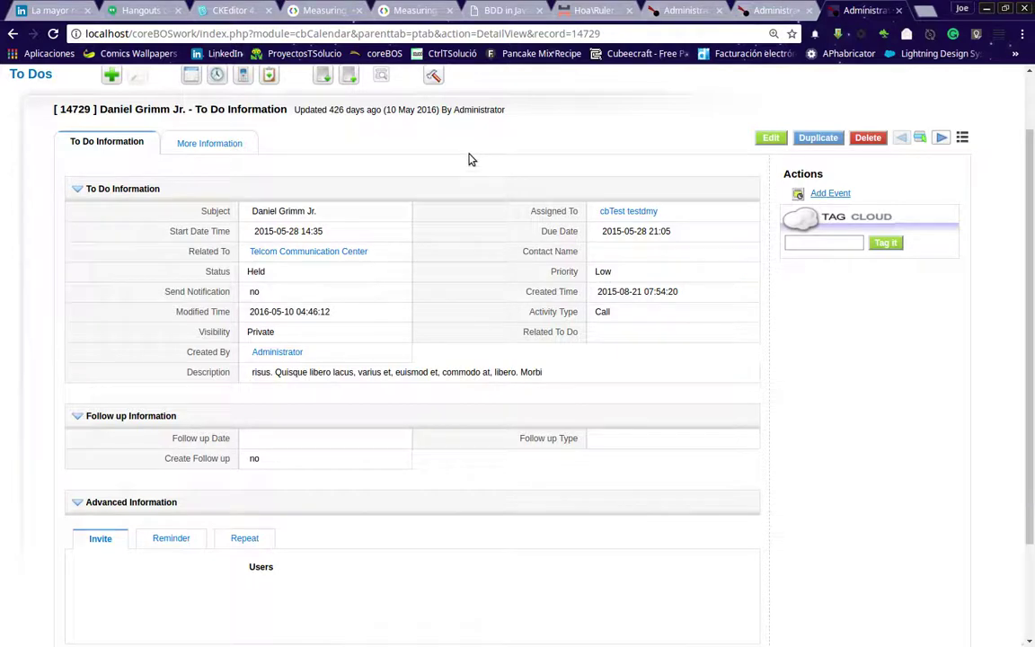
key(F5)
scroll(519, 354, up, 2)
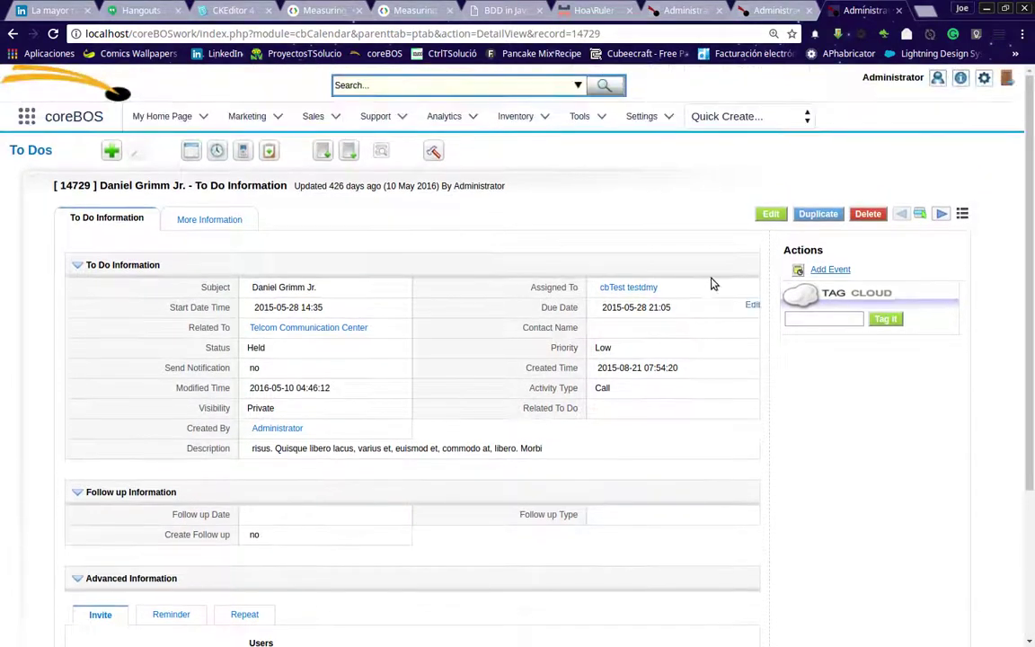
Step: Return to the To Dos list and open the last record on its last page, the planned meeting related to Sherpa Corp
click(16, 144)
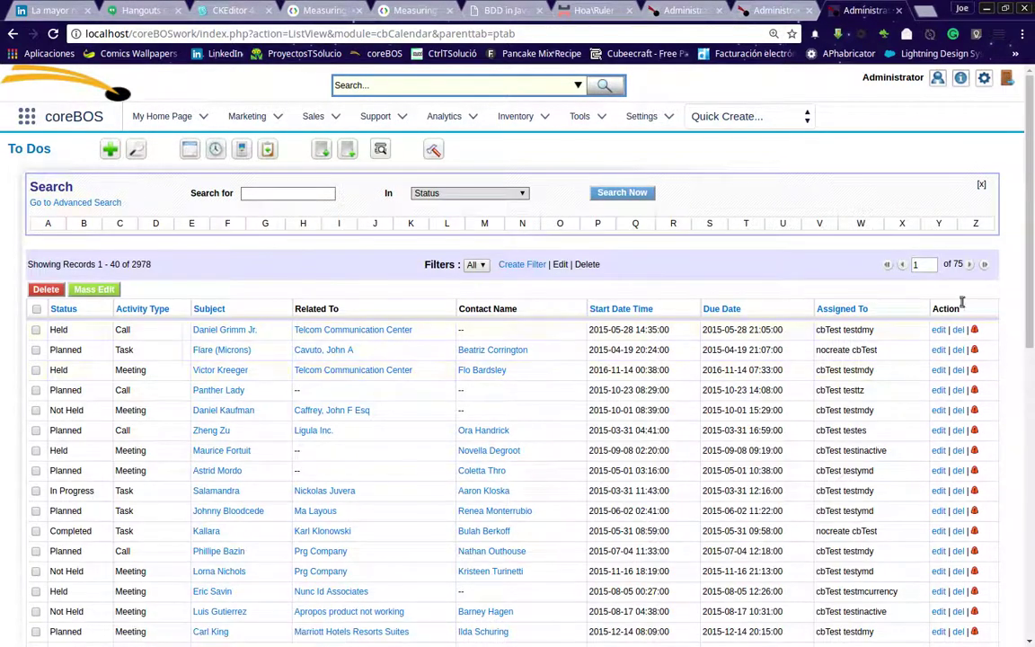
click(985, 266)
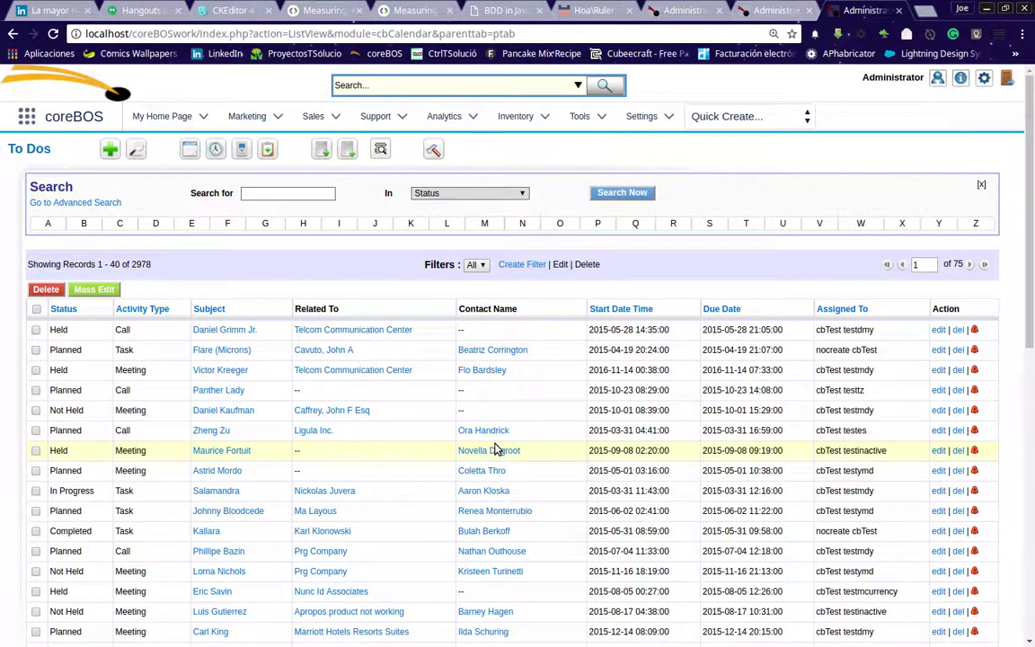
scroll(272, 501, down, 3)
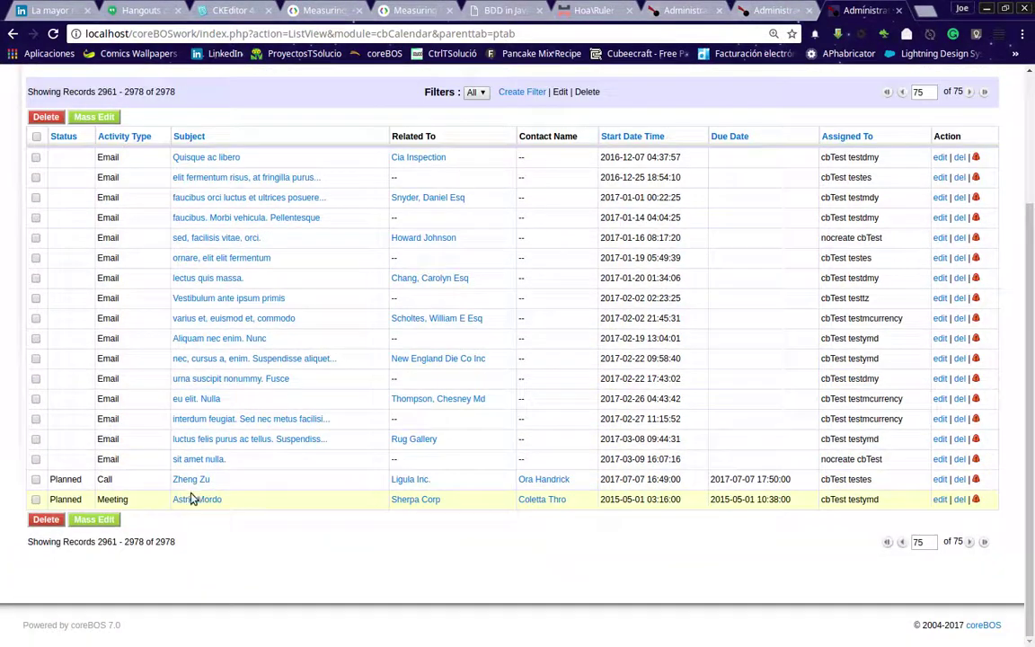
click(216, 504)
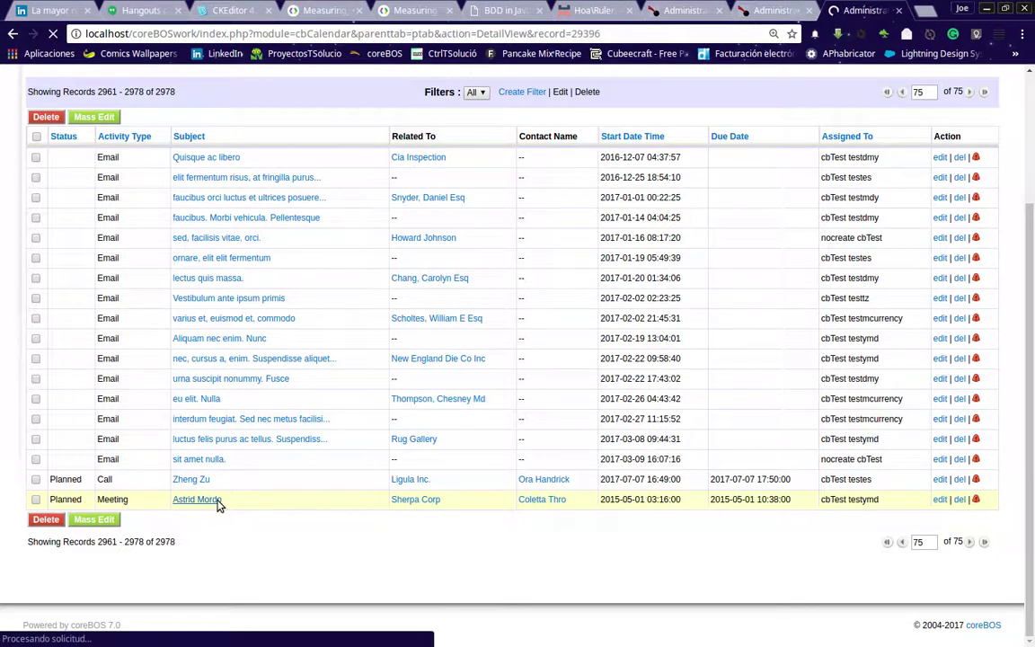
Step: Collapse and re-expand the Advanced Information block of the meeting record
scroll(240, 490, down, 3)
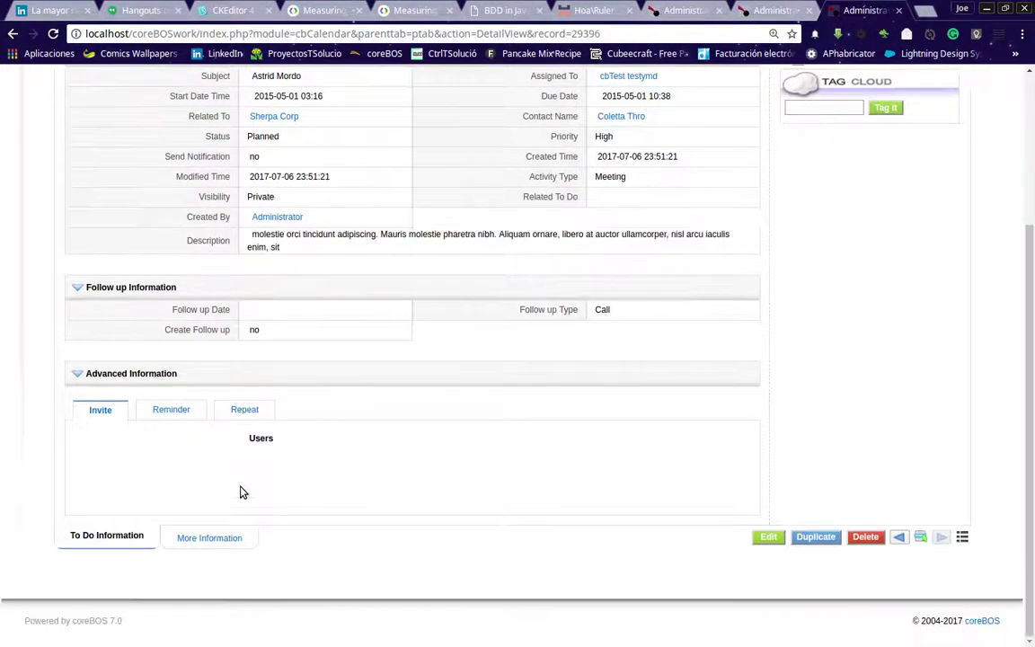
click(77, 373)
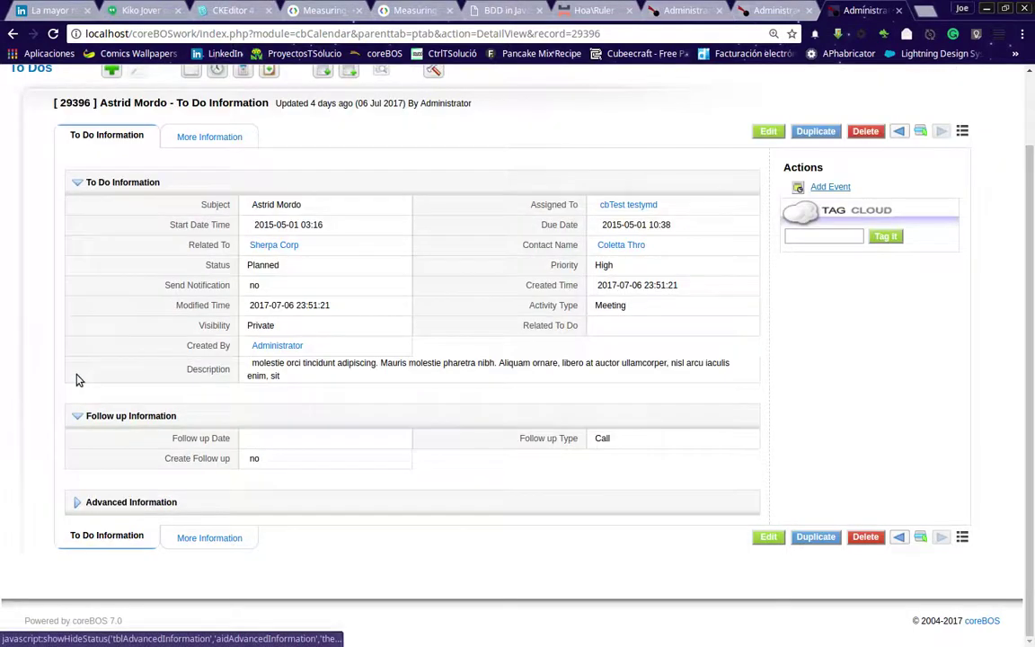
click(76, 508)
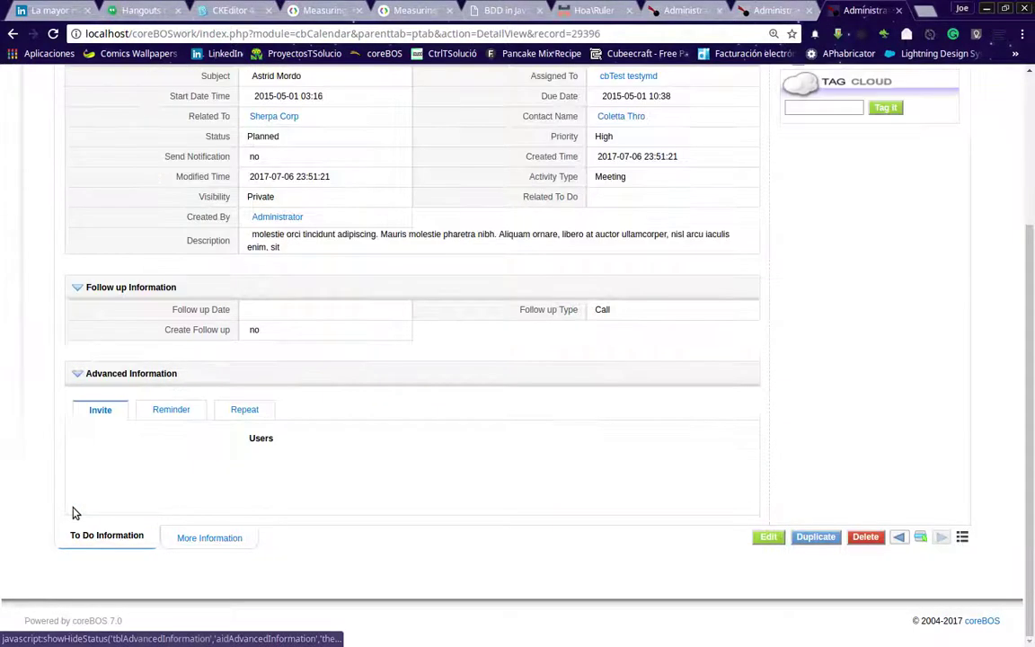
scroll(261, 274, up, 3)
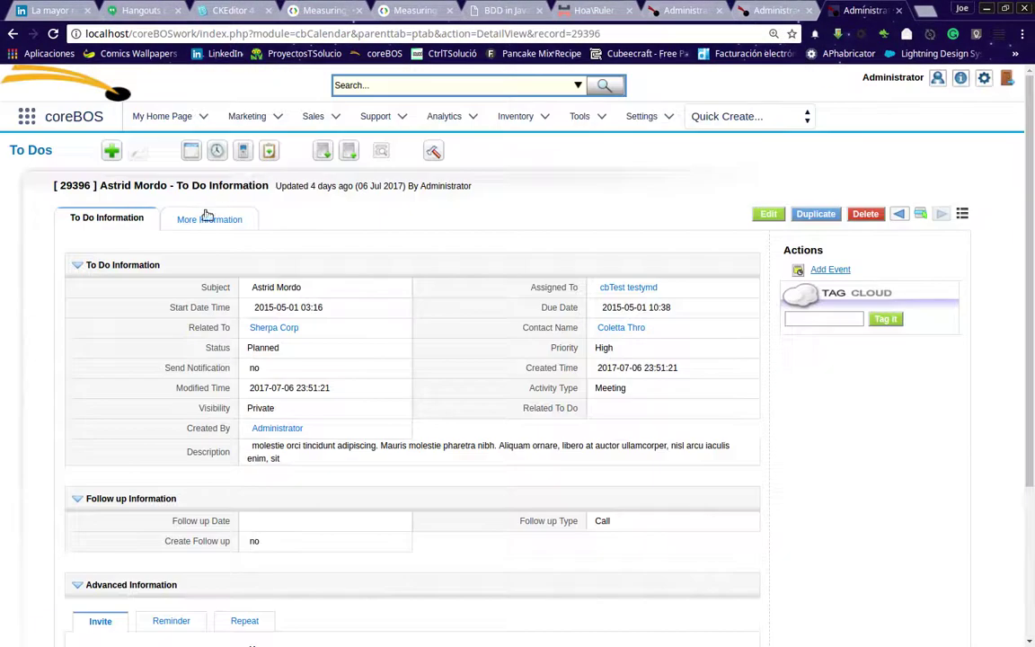
Step: View the Contacts related list of the meeting record, and return to its To Do Information
mouse_move(203, 216)
click(192, 240)
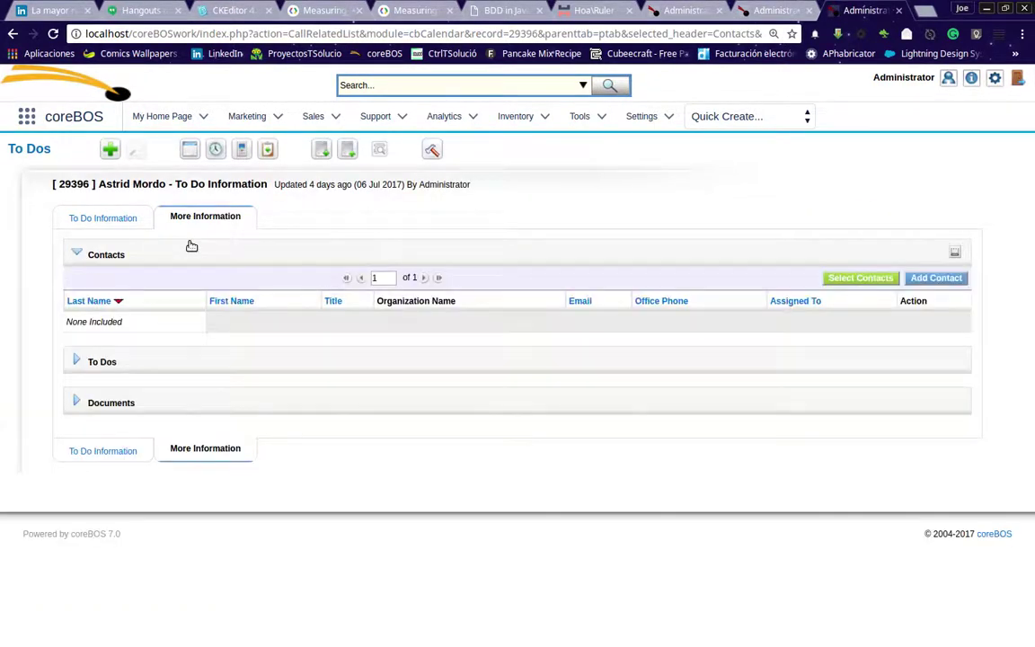
click(114, 221)
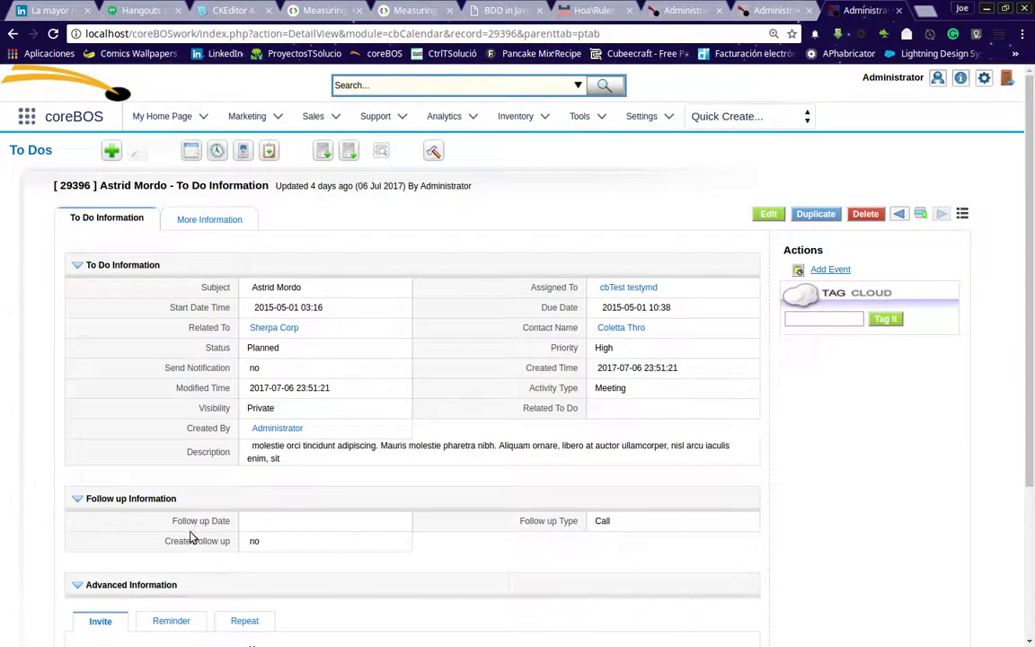
Step: Open the To Dos module settings in a separate browser tab, and review the meeting record's detail blocks
mouse_move(432, 150)
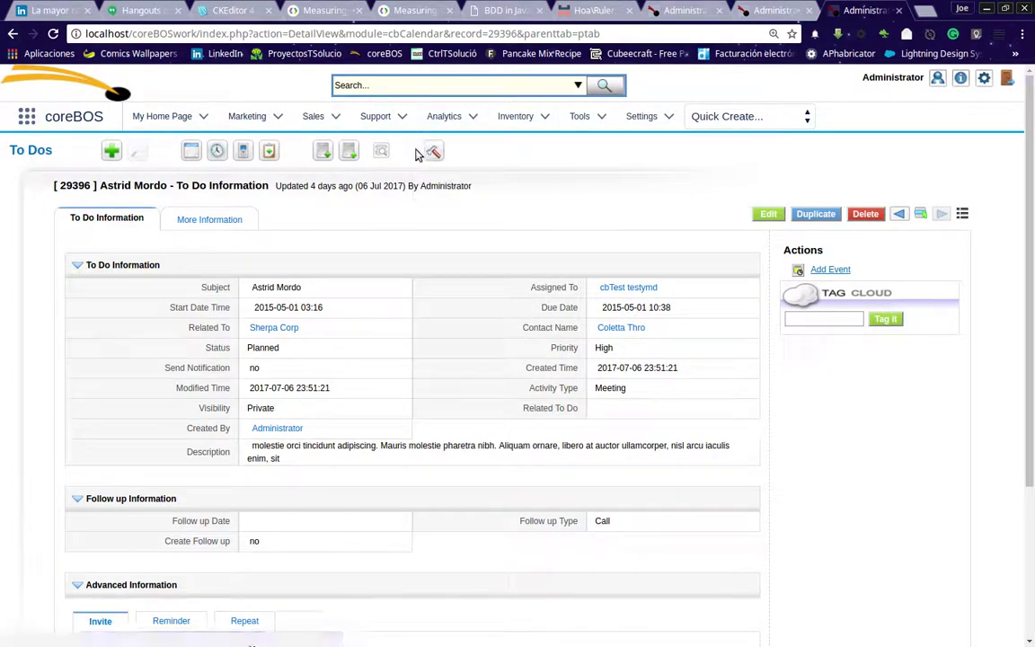
middle_click(433, 154)
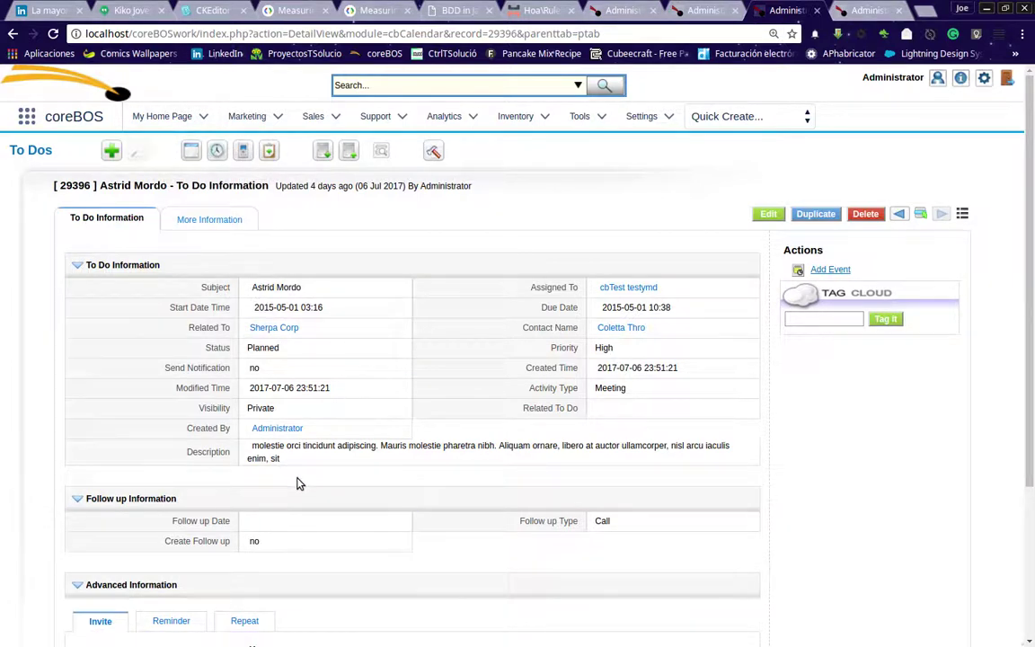
scroll(174, 503, down, 1)
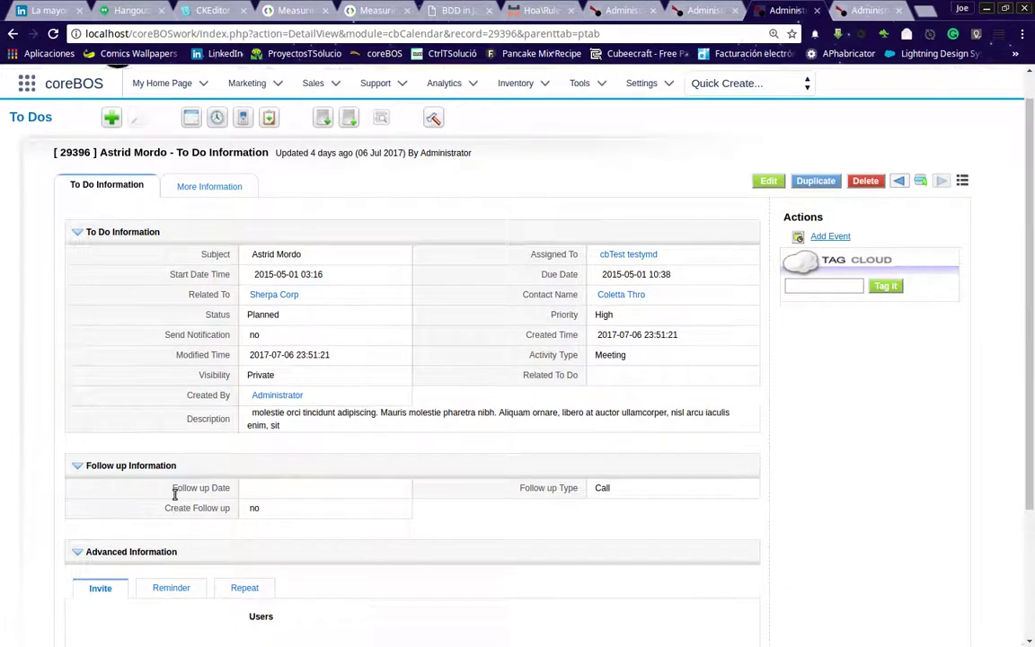
scroll(174, 495, down, 1)
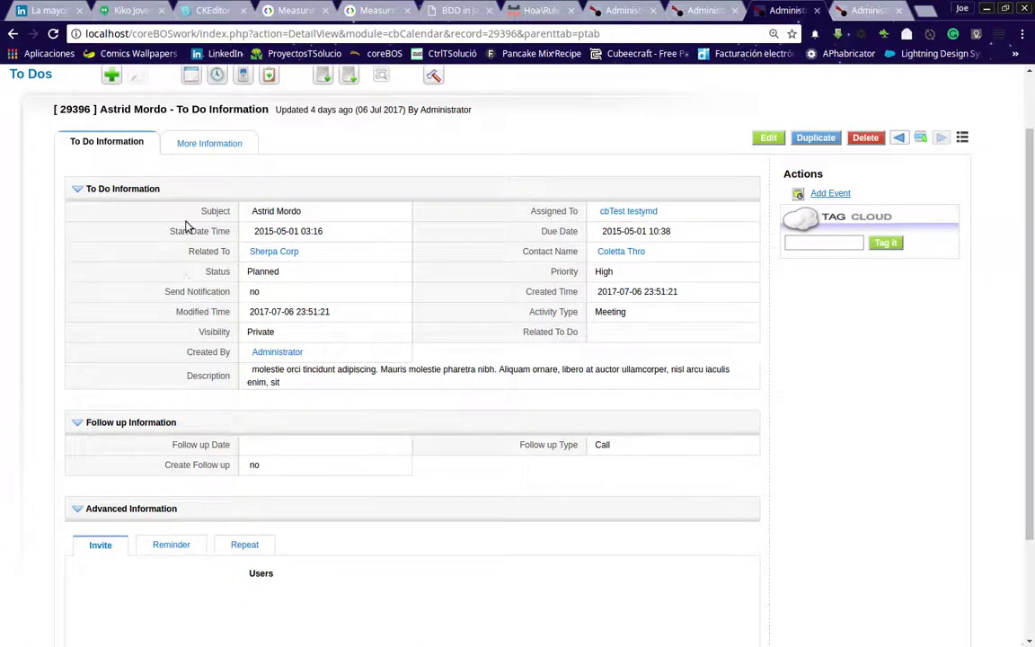
mouse_move(203, 147)
scroll(134, 413, down, 4)
scroll(718, 153, up, 2)
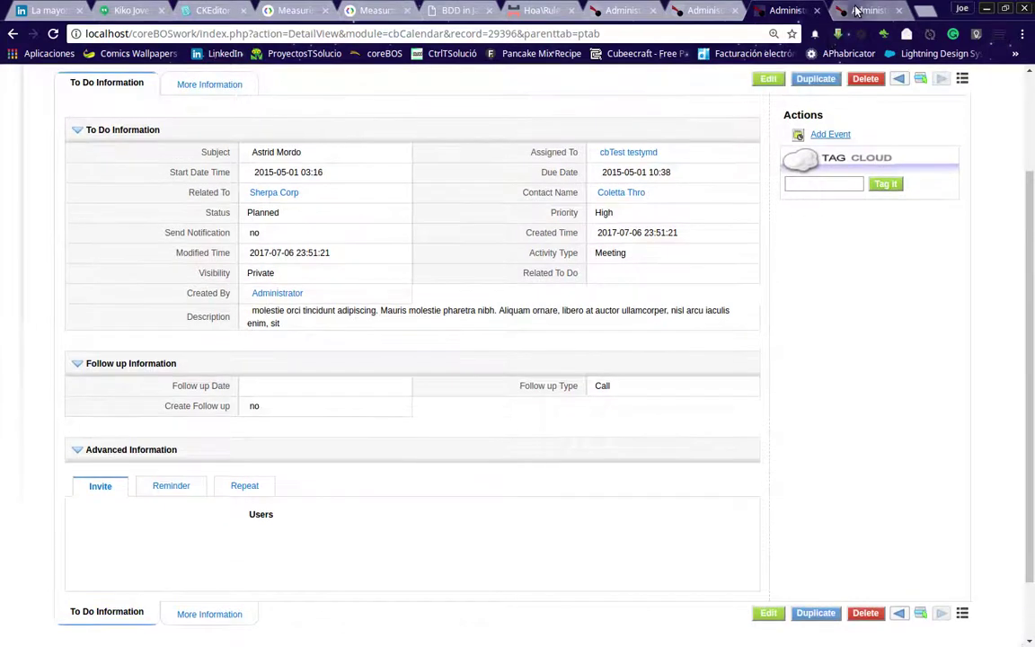
scroll(510, 262, up, 3)
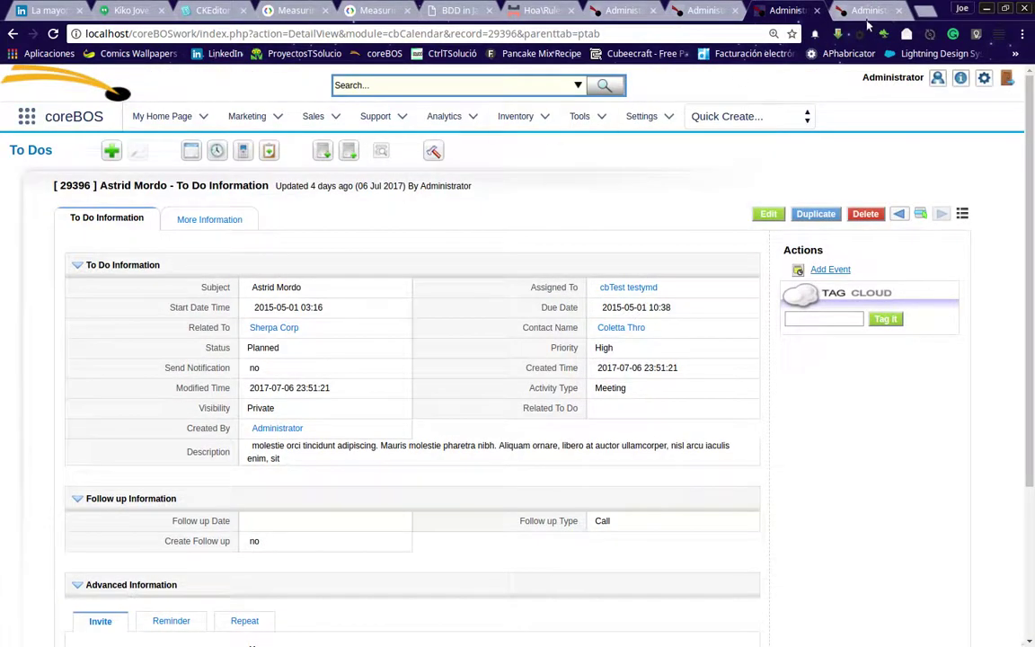
Step: Open the Layout Editor for the To Dos module, and view its related list arrangement without changing it
click(867, 10)
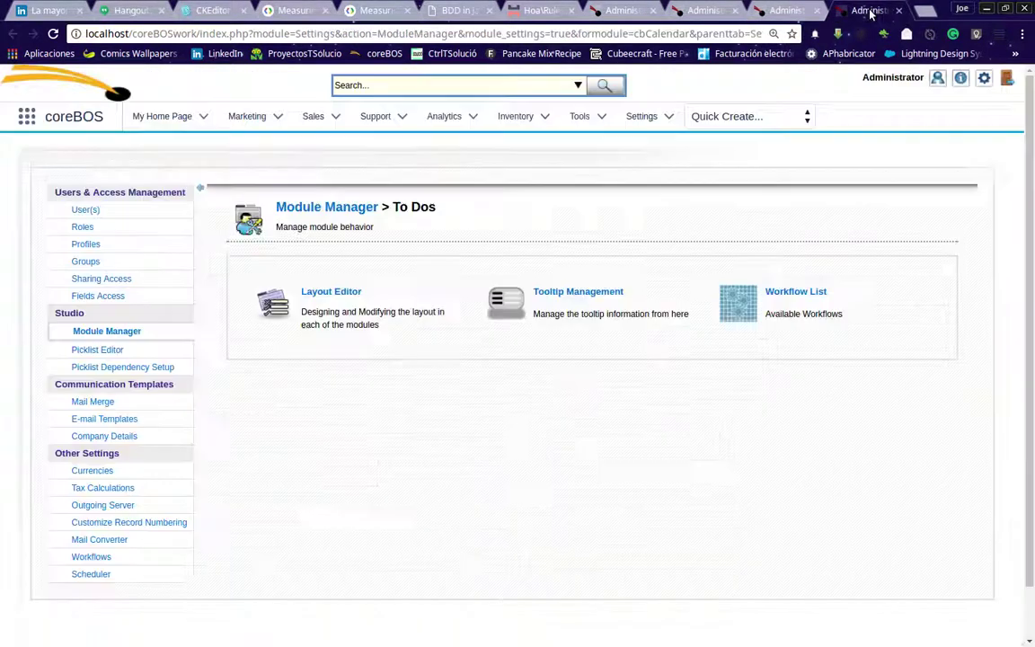
click(326, 298)
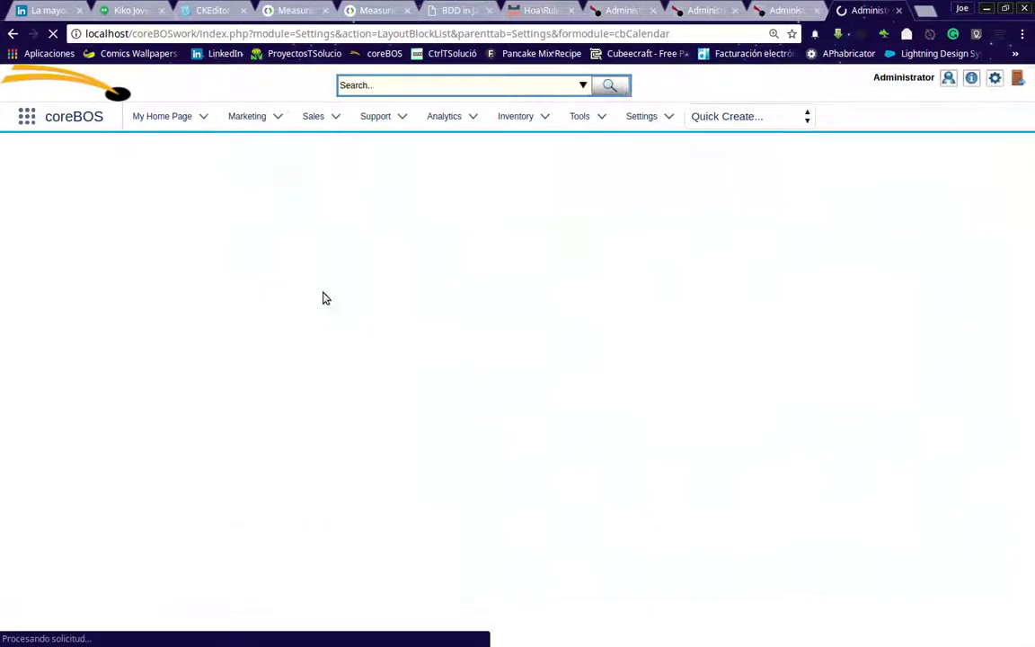
scroll(325, 297, down, 1)
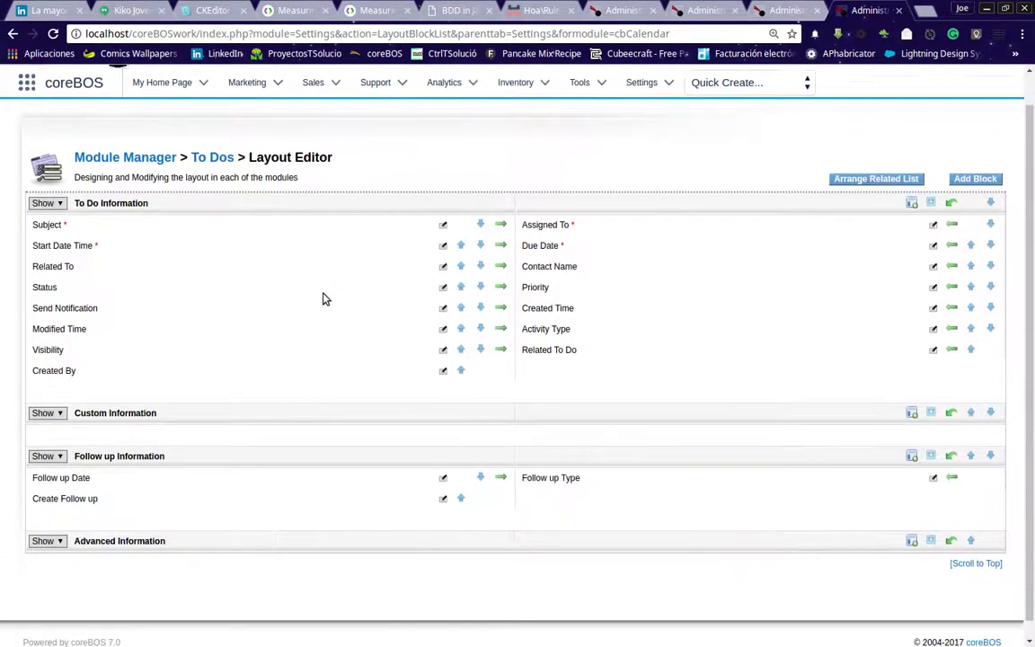
scroll(325, 297, up, 1)
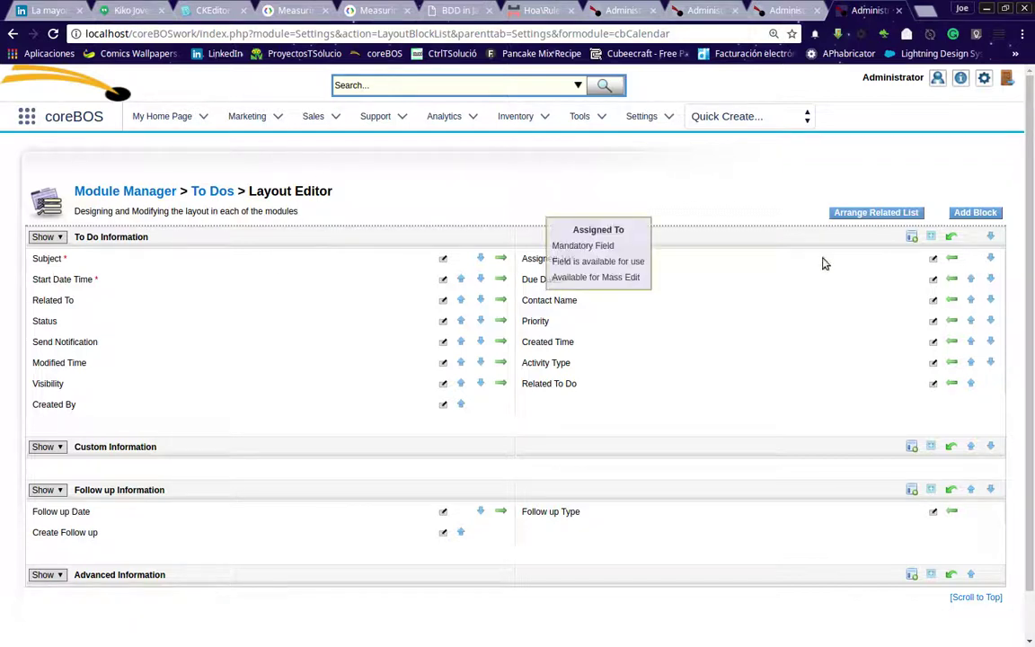
click(875, 213)
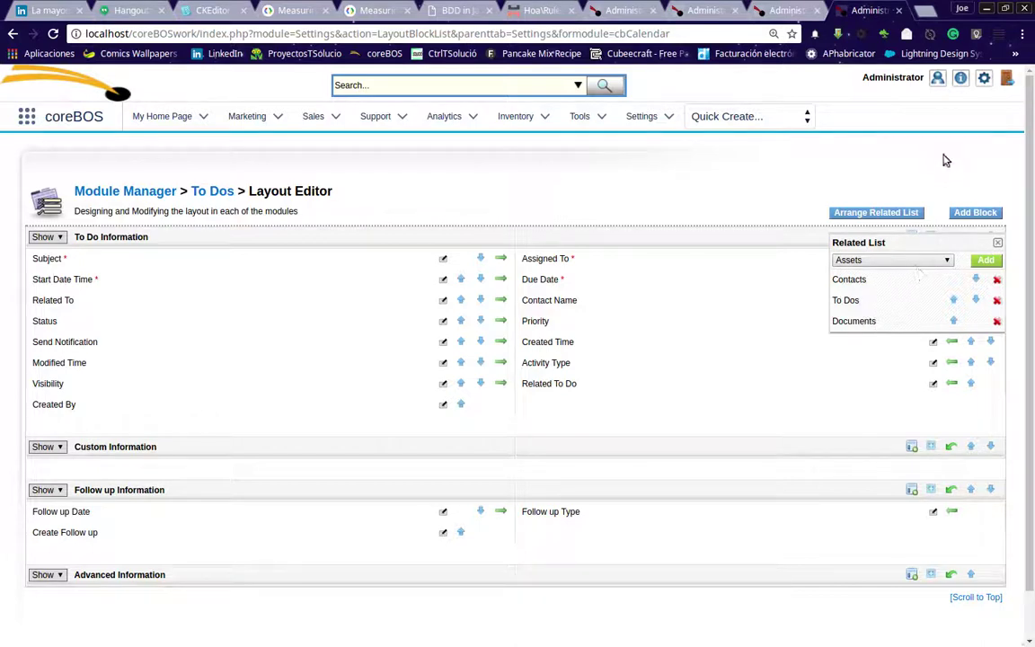
click(999, 244)
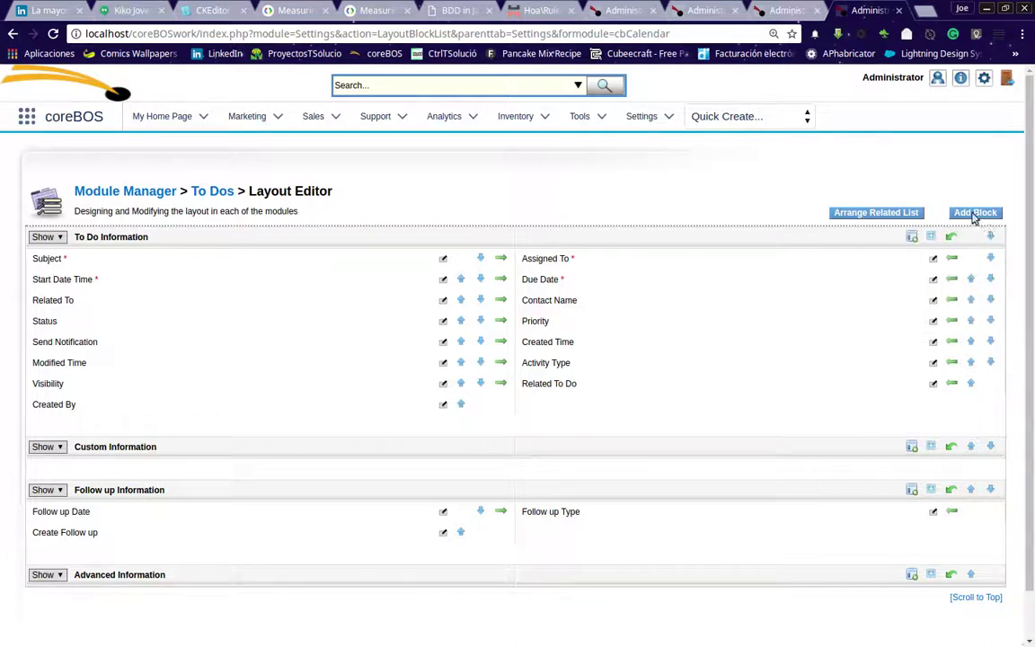
Step: Add a Contacts related-list block after To Do Information in the To Dos layout
click(973, 215)
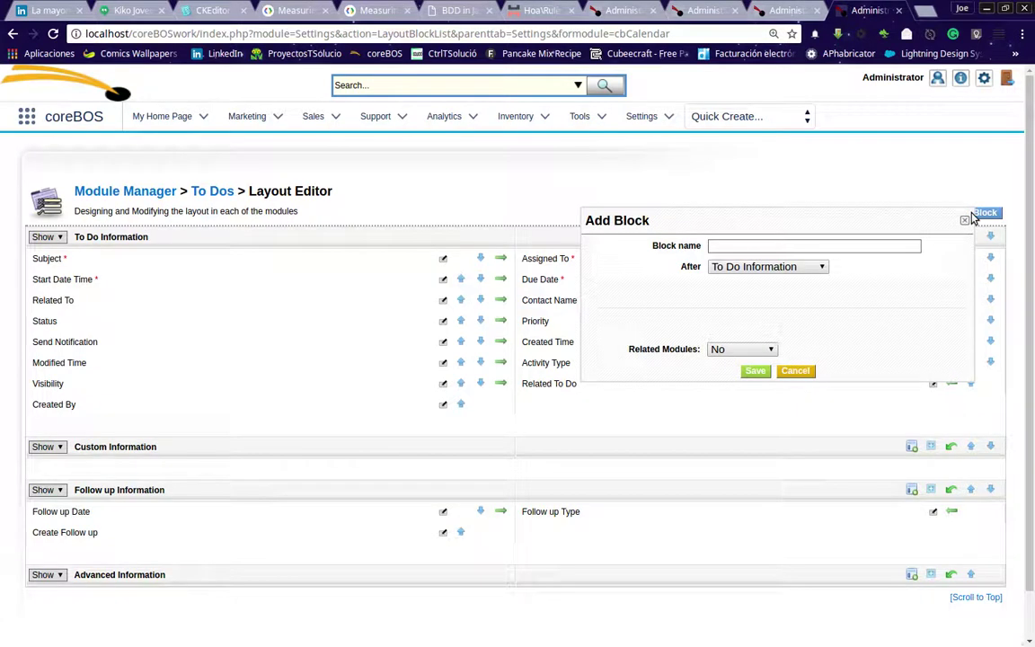
click(753, 269)
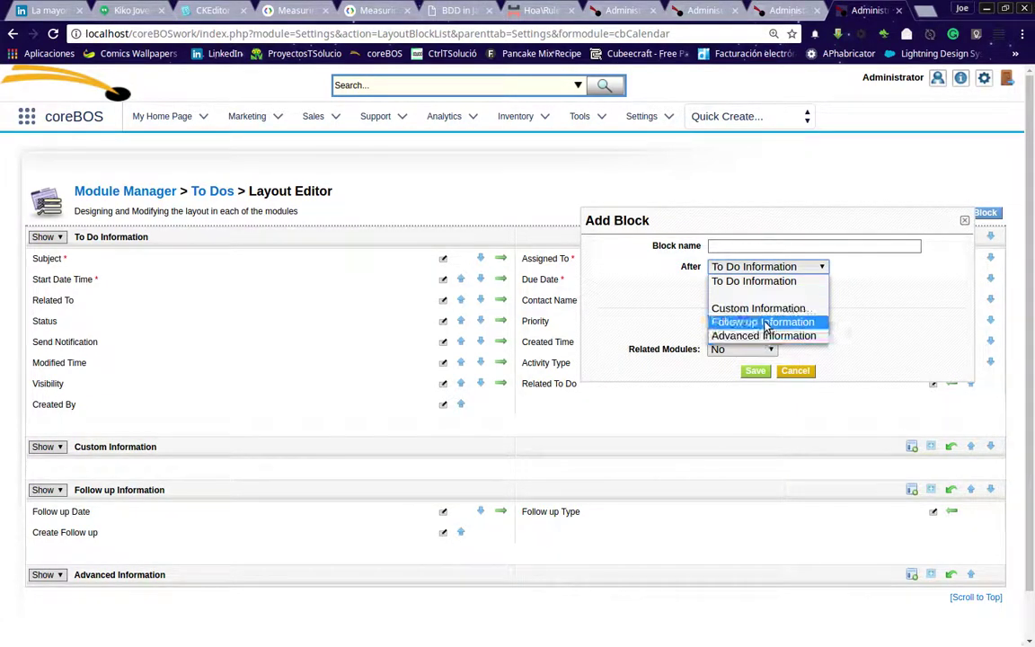
click(770, 290)
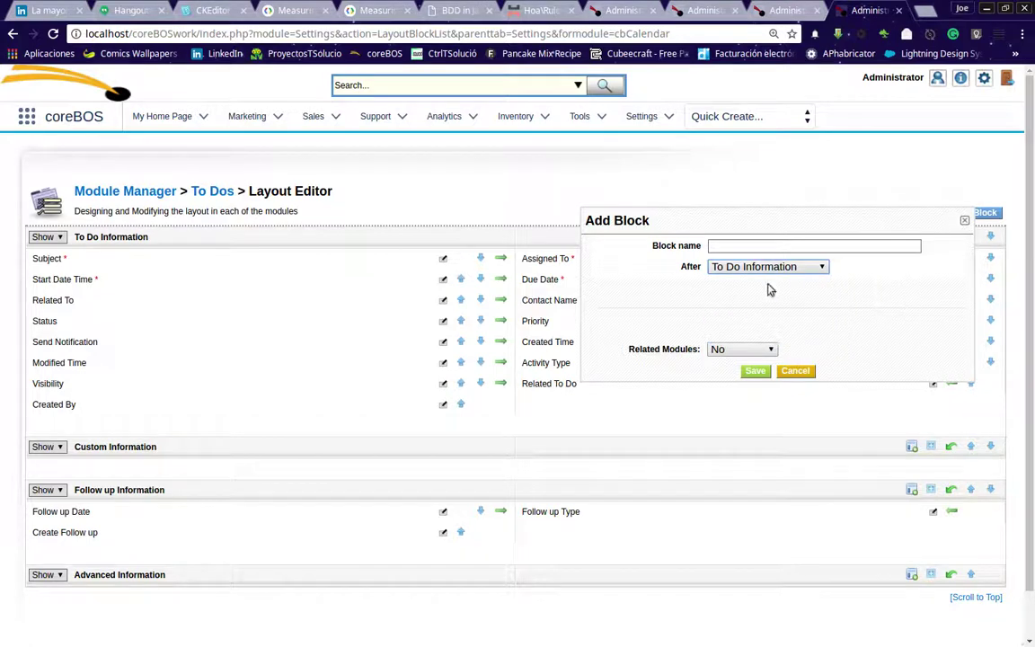
click(735, 349)
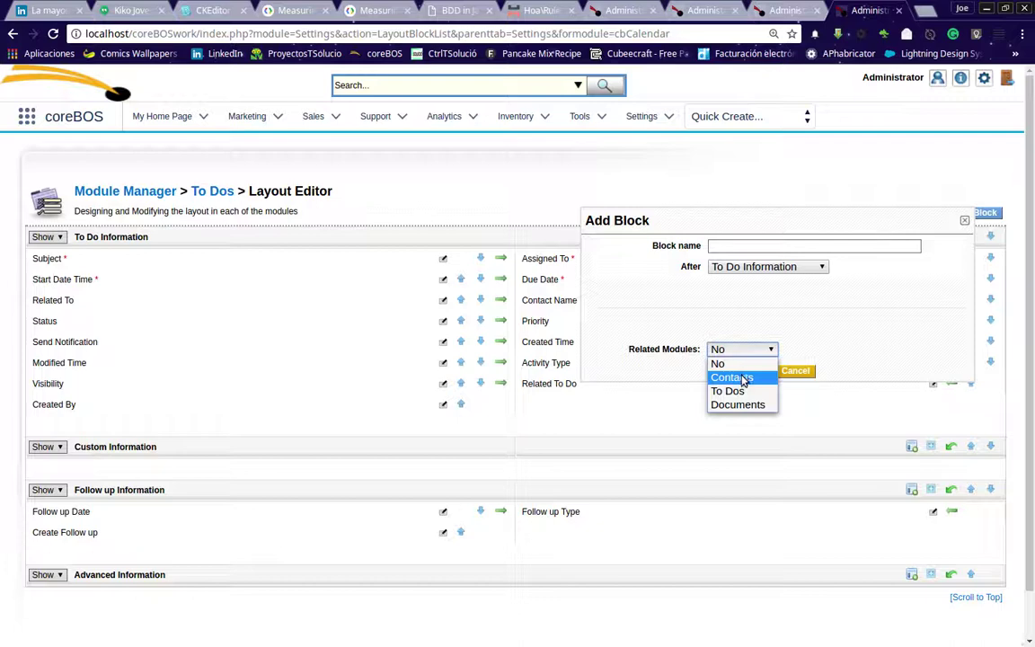
click(743, 379)
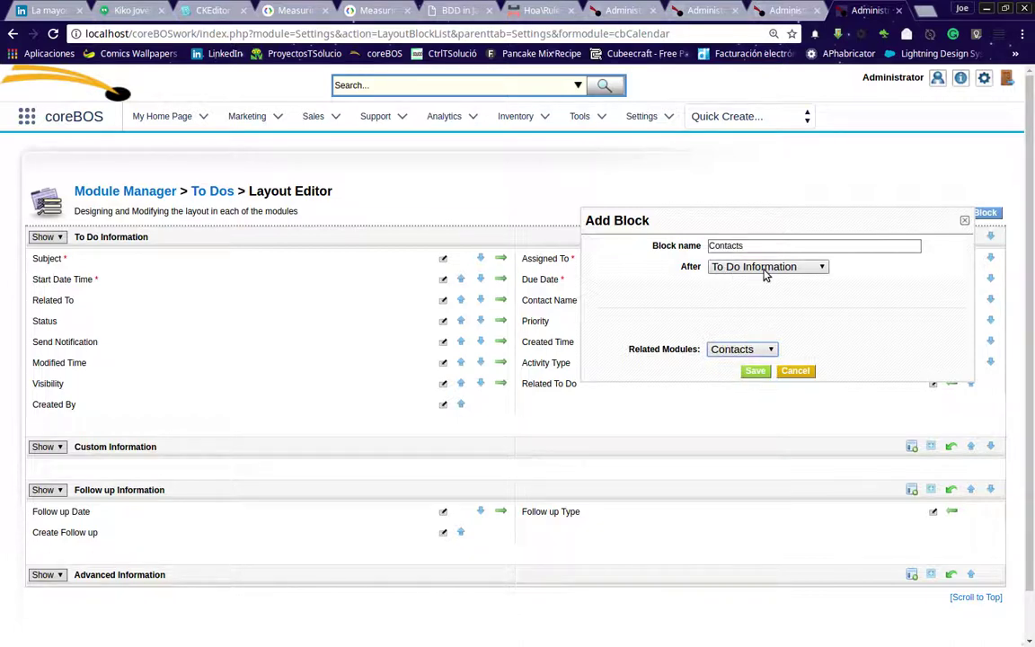
click(753, 373)
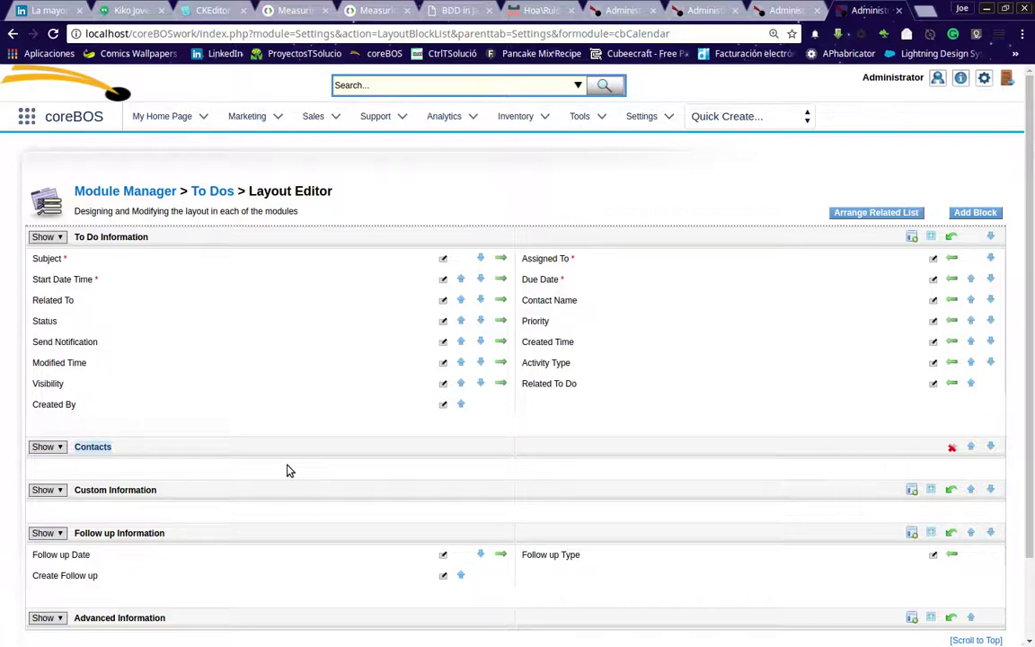
Step: Reload the meeting record in its browser tab, and view the Contacts block within its details
click(781, 10)
click(53, 33)
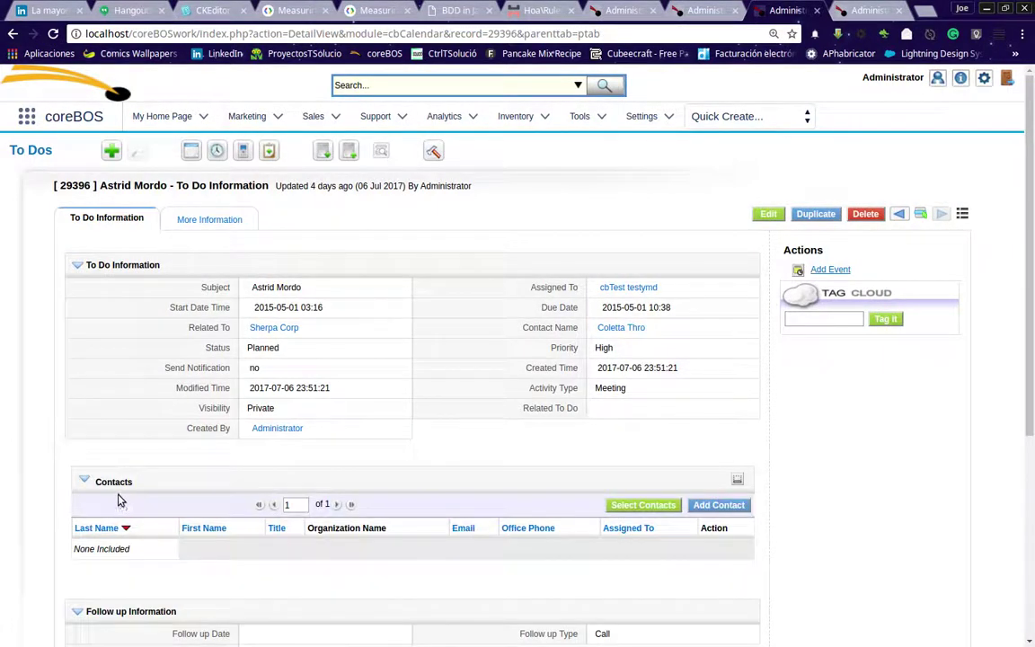
scroll(304, 485, down, 2)
scroll(303, 472, up, 2)
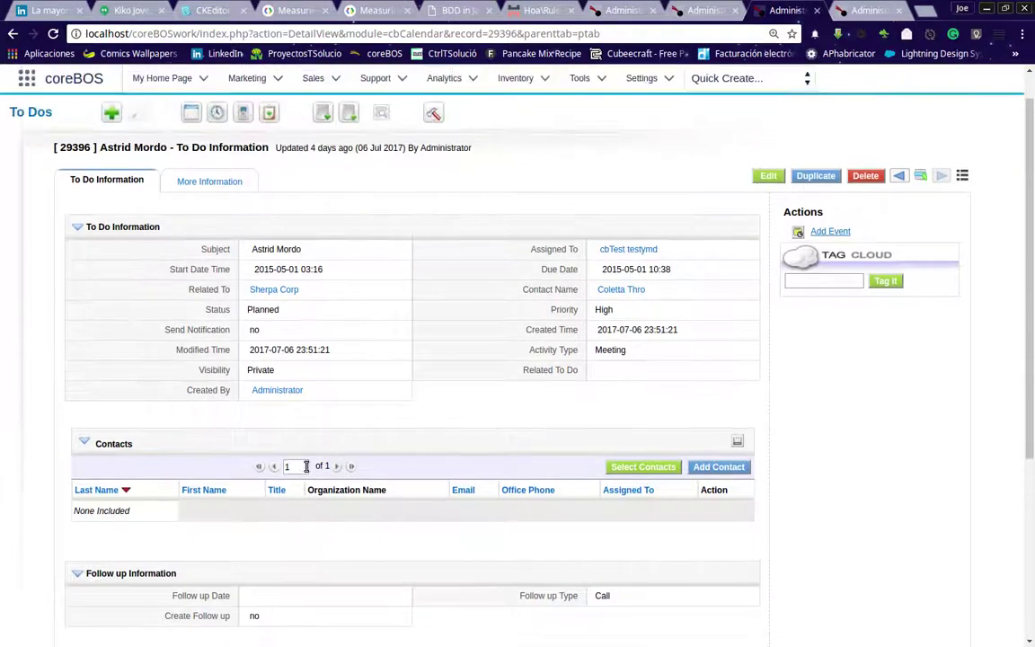
Step: Link the second and third contacts in the selection list to the meeting record through its Contacts block
click(644, 468)
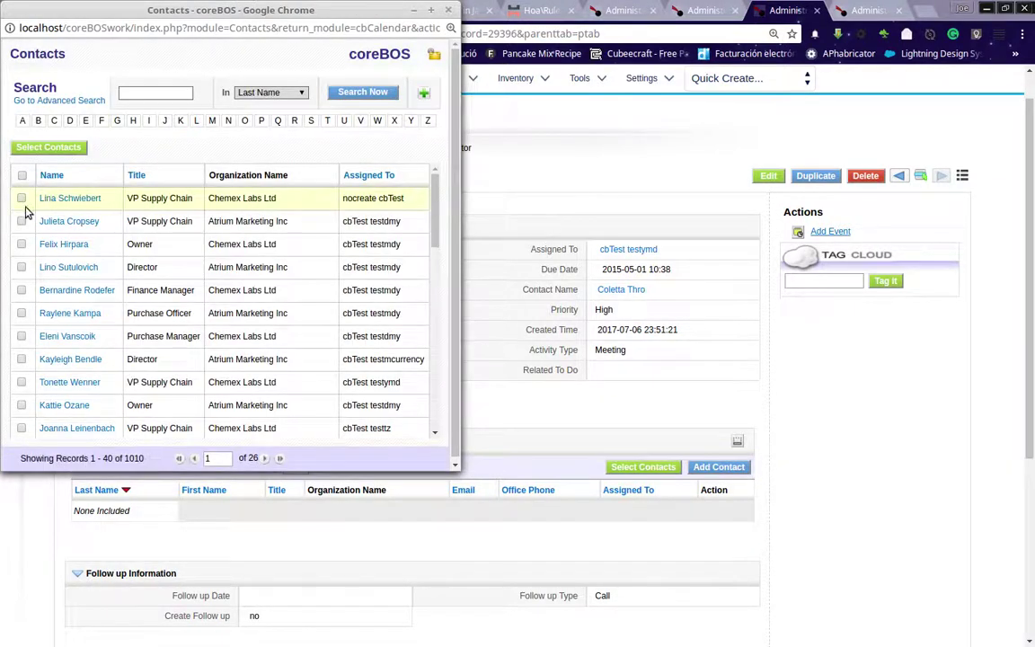
click(22, 221)
click(21, 244)
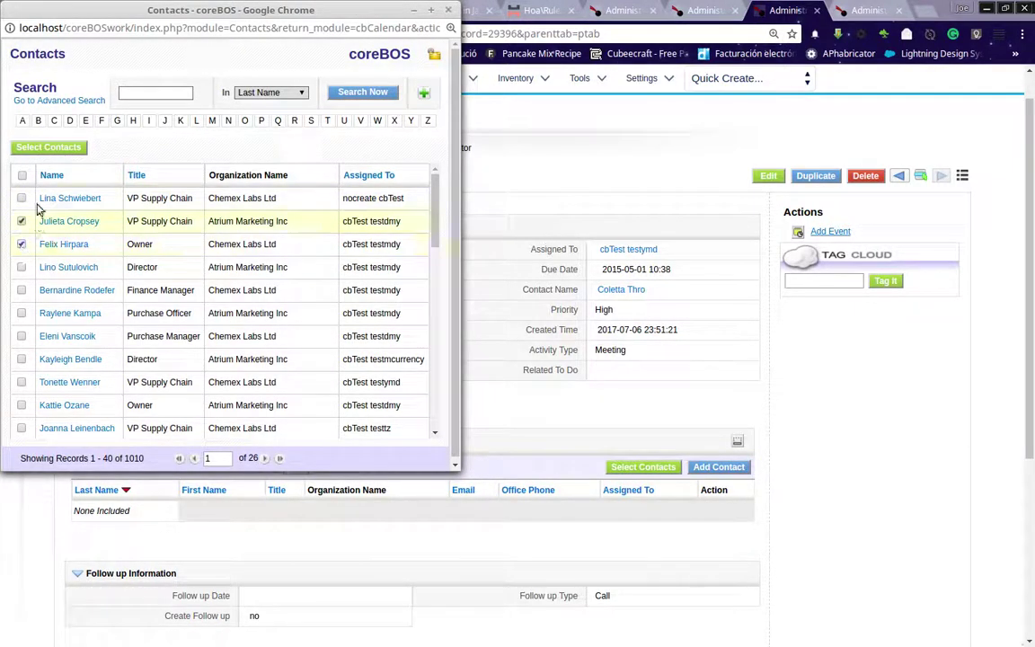
click(45, 147)
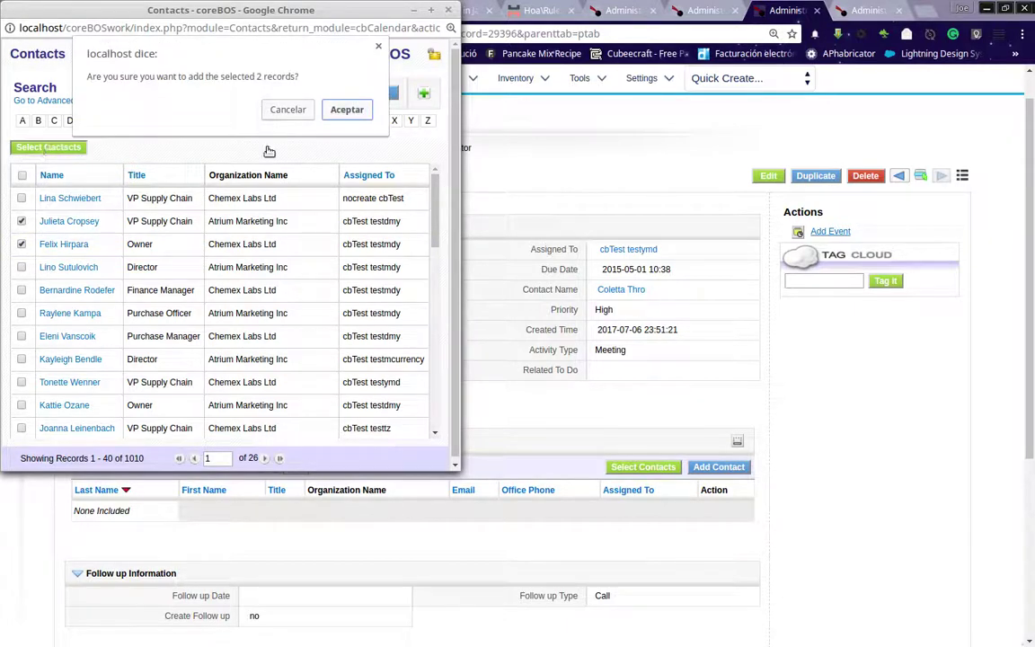
click(344, 109)
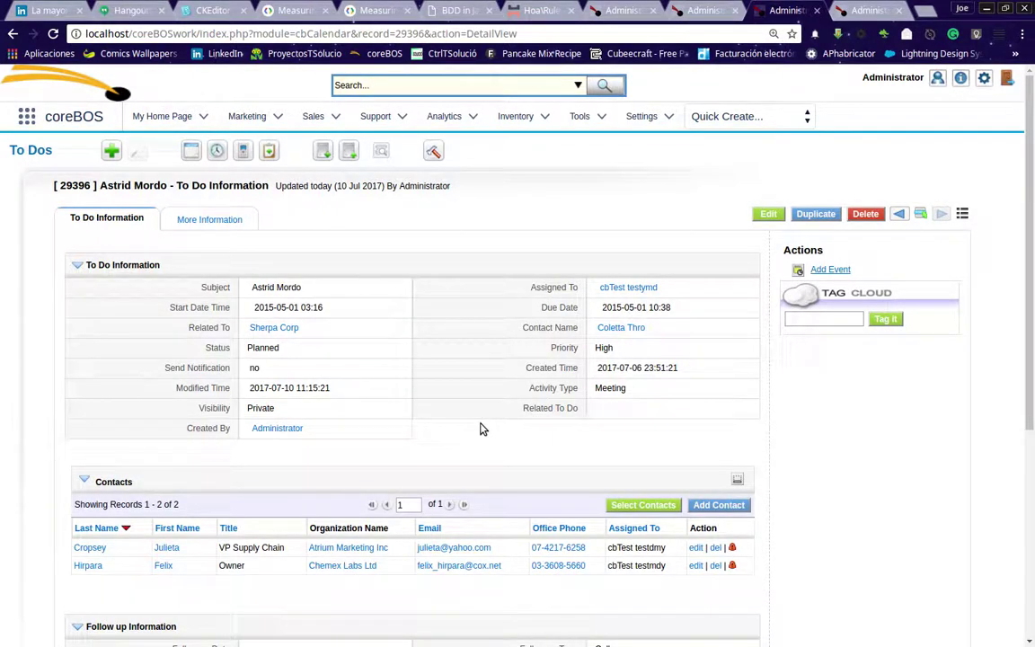
Step: View the module types offered for the record's Related To field without changing it, and look over the remaining blocks
double_click(310, 327)
click(308, 340)
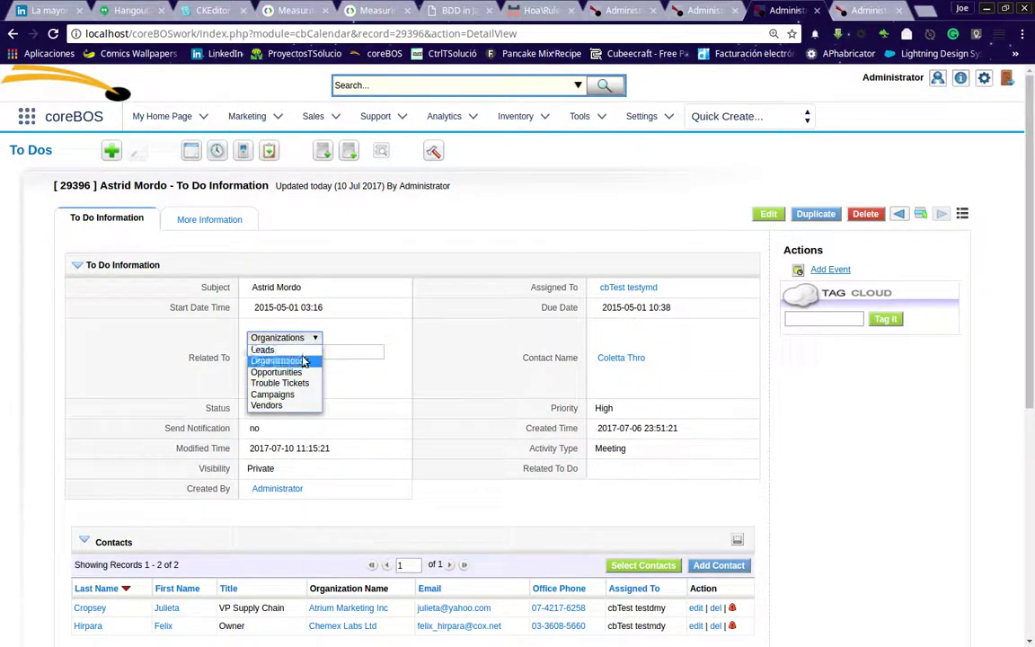
click(404, 387)
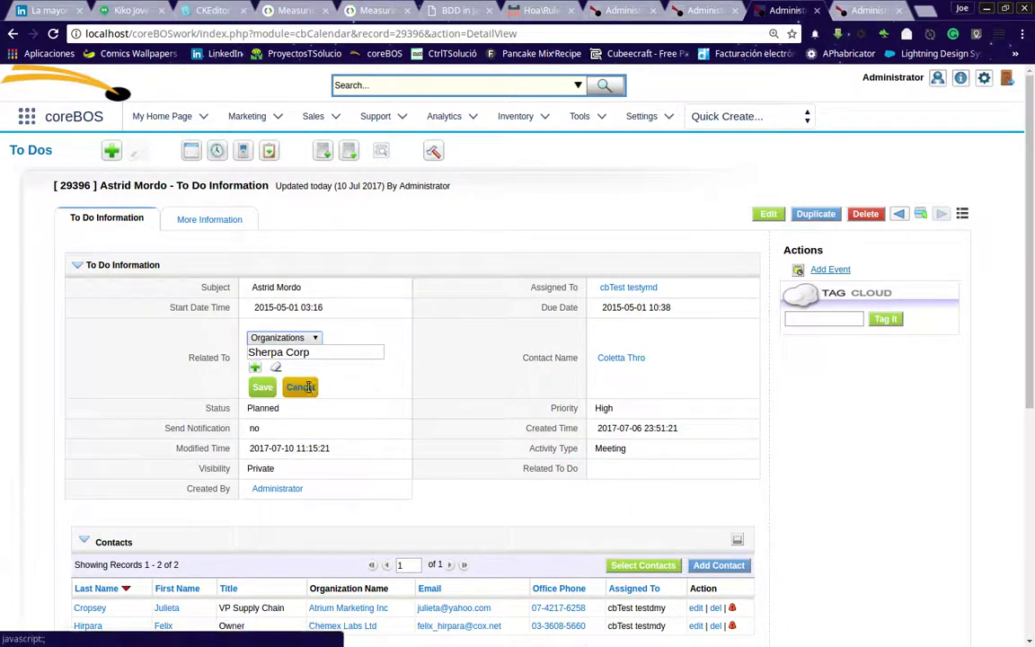
click(306, 389)
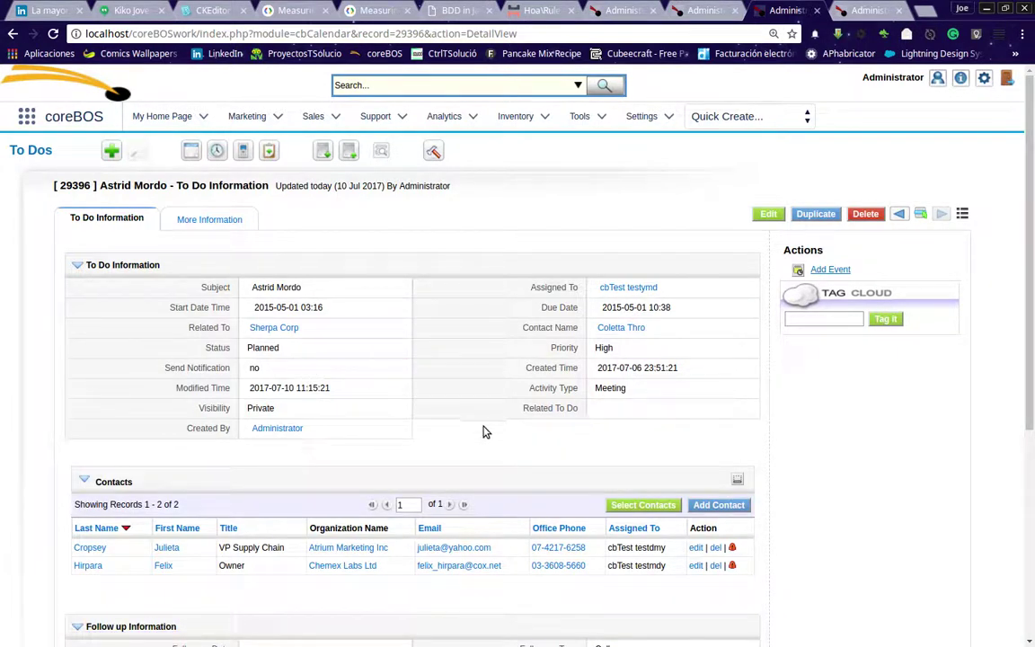
scroll(482, 431, down, 4)
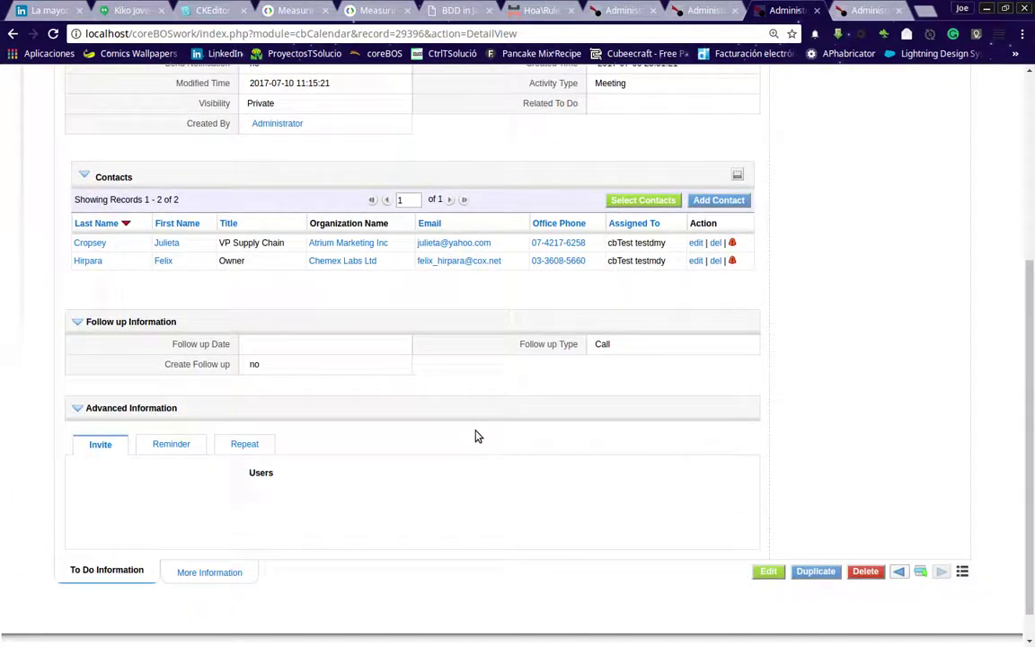
scroll(476, 436, up, 2)
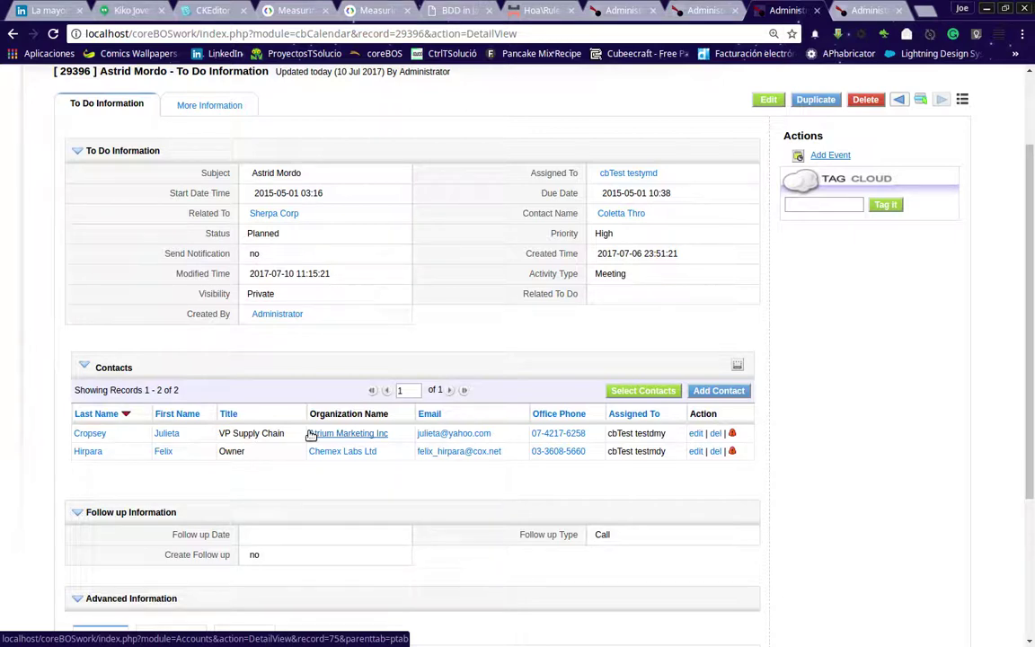
Step: In the To Dos layout, deactivate the Visibility field, turn off its Mass Edit option and save
click(870, 9)
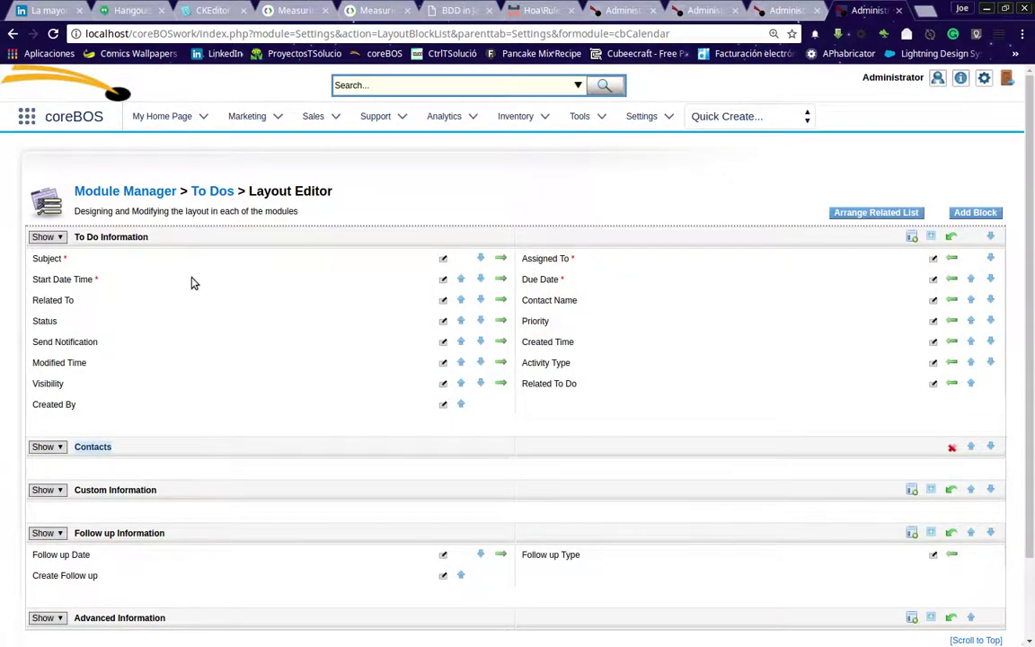
click(443, 384)
click(455, 434)
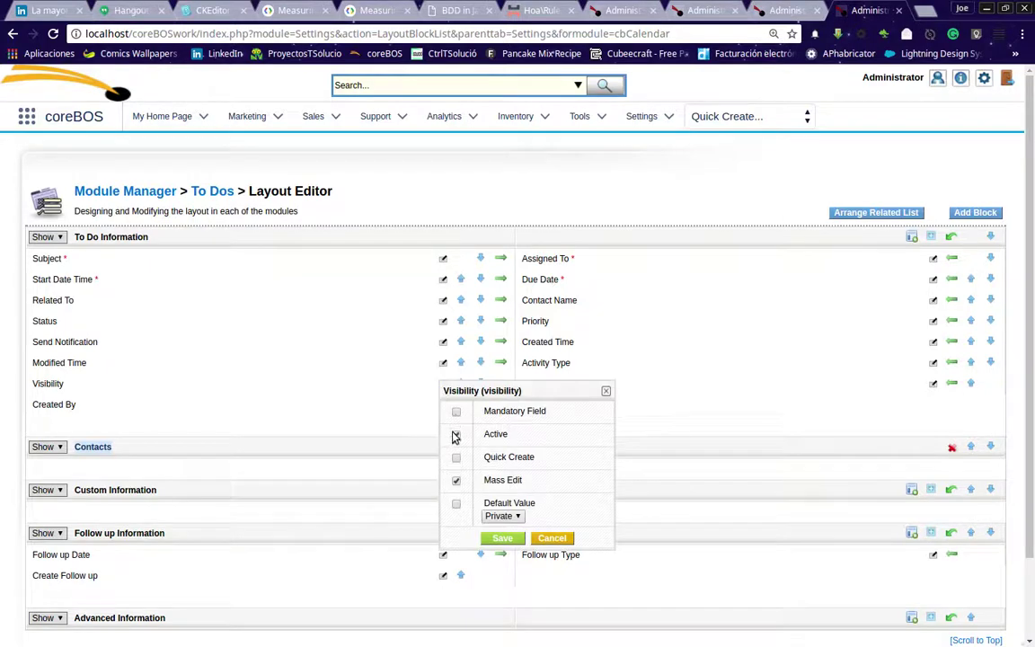
click(456, 480)
click(490, 539)
Step: Reload the meeting record, and check which fields its To Do Information block shows
click(778, 11)
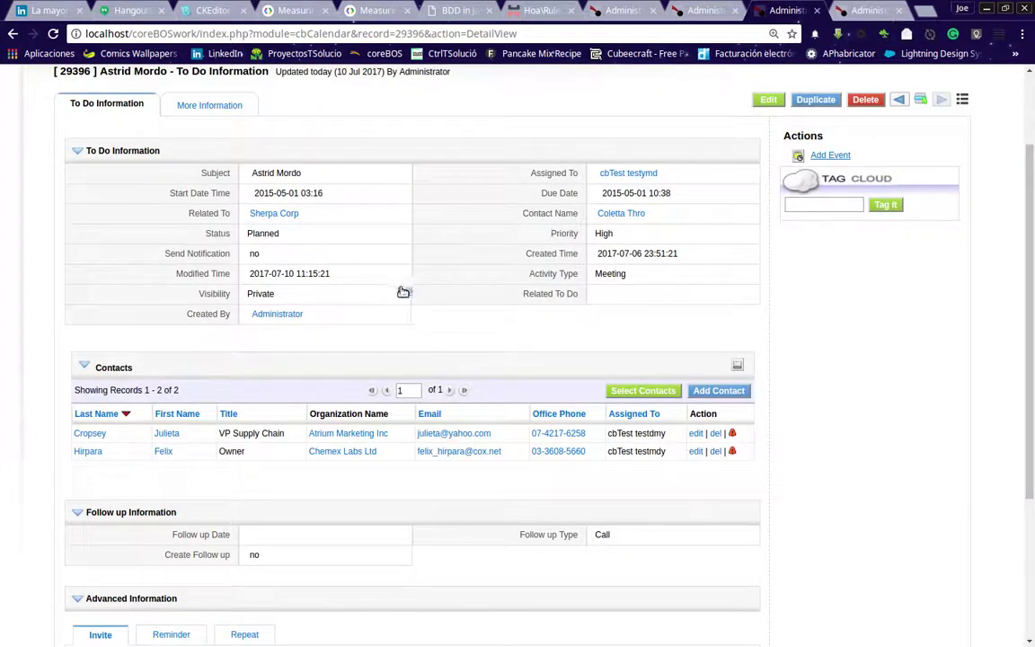
key(F5)
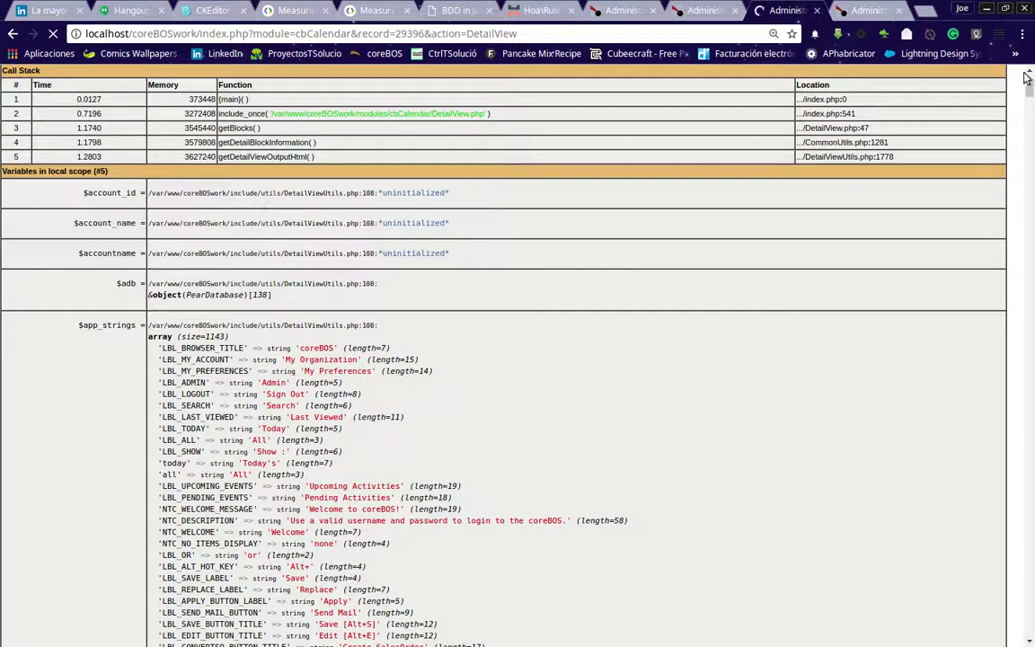
scroll(1032, 388, down, 15)
scroll(1033, 389, down, 10)
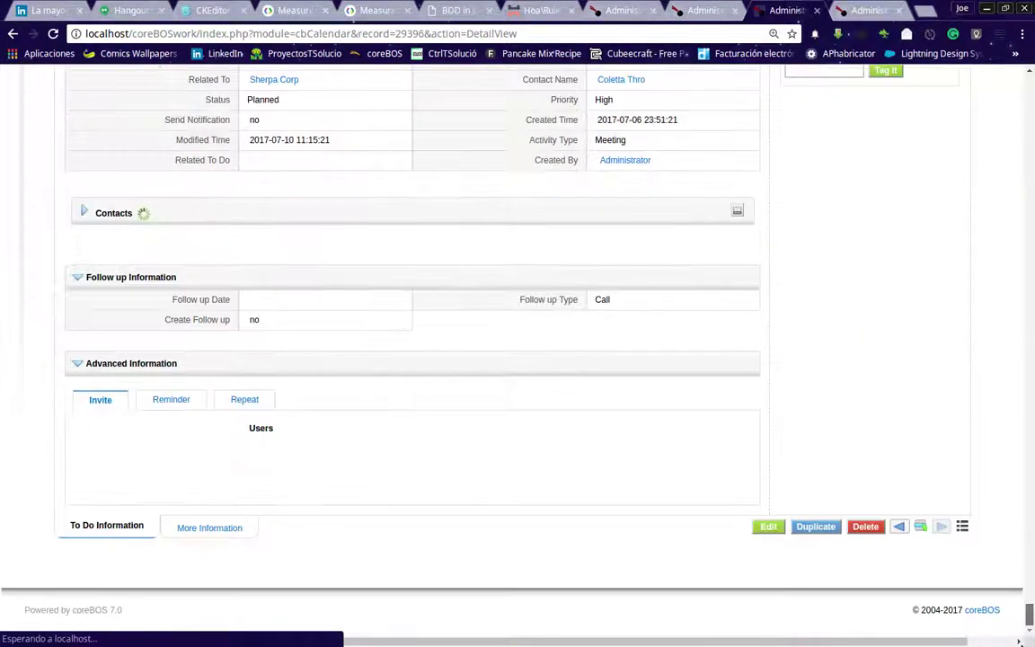
scroll(356, 342, up, 5)
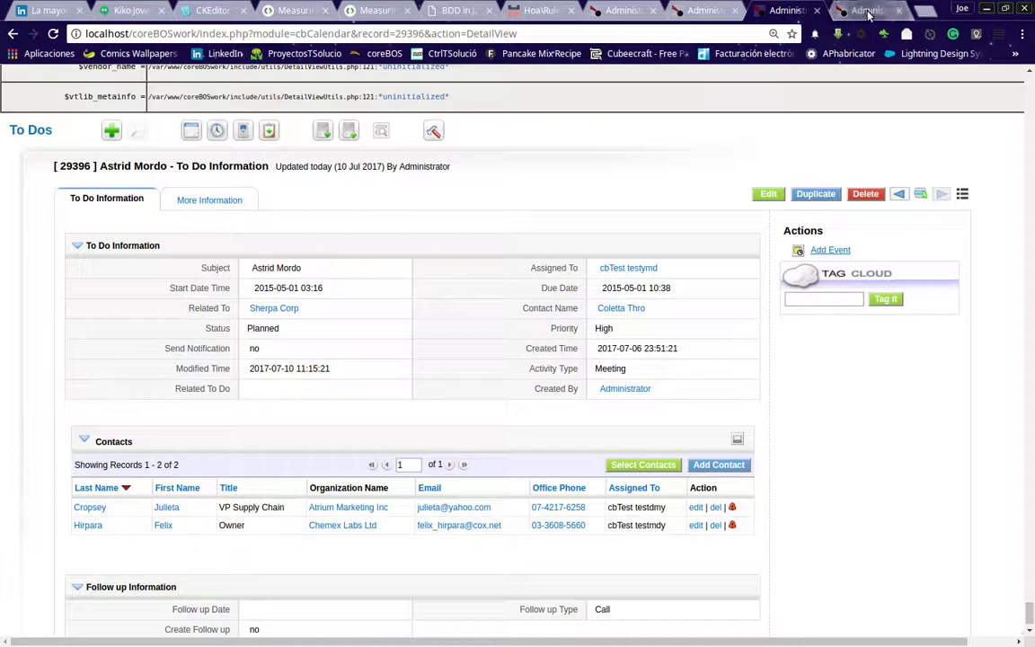
Step: Unhide the Visibility field in the To Do Information block of the To Dos layout
click(868, 12)
click(910, 237)
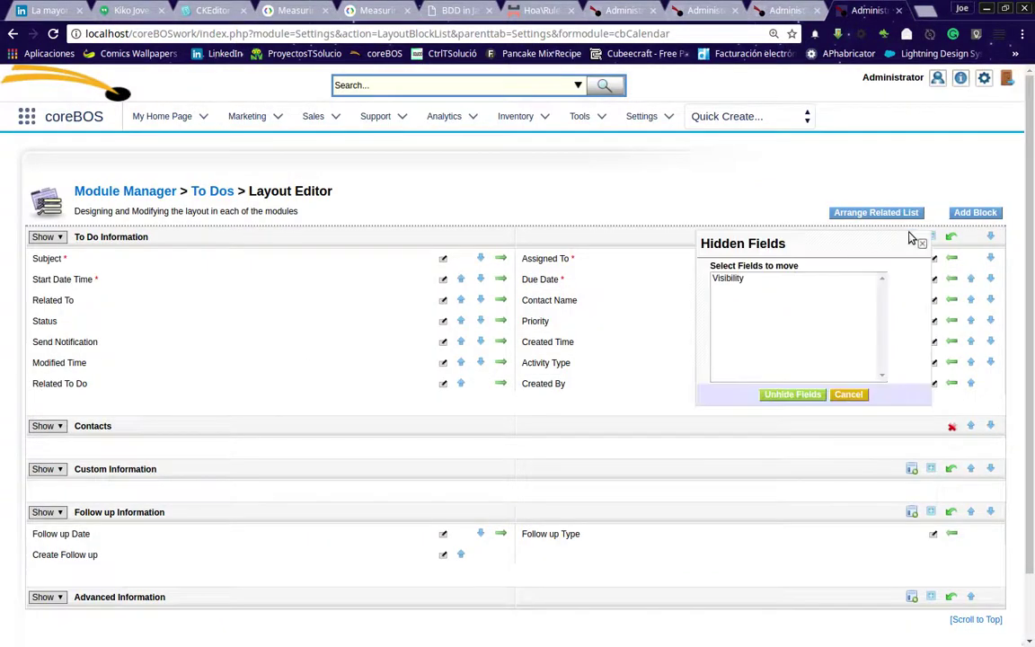
click(766, 282)
click(790, 395)
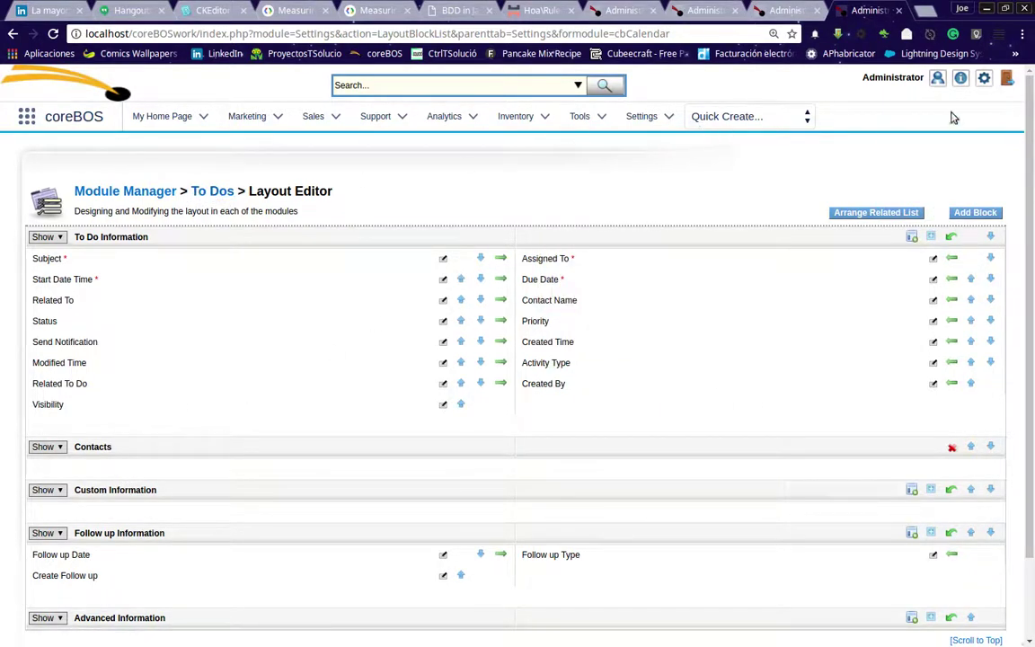
Step: Open the Sharing Access settings, and review the organization-level rule for To Dos and the custom sharing rules
click(982, 79)
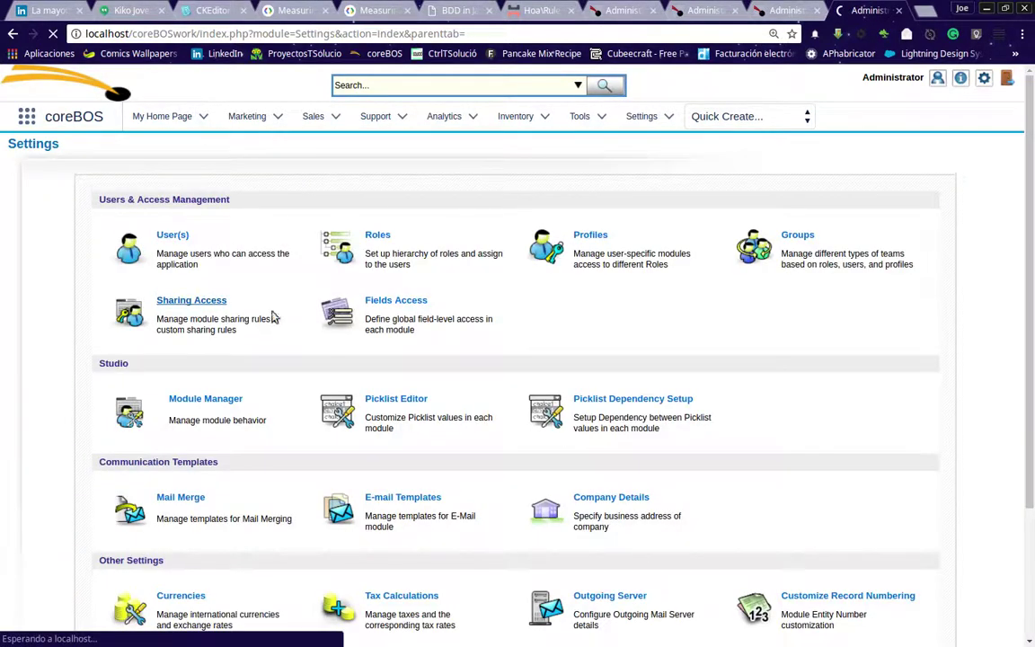
click(273, 315)
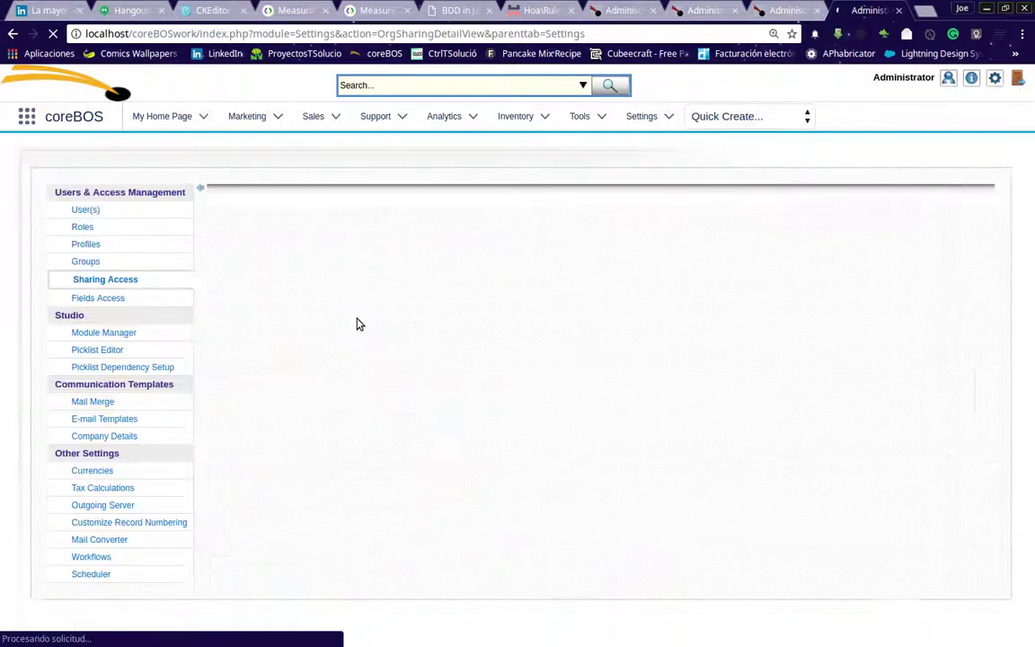
scroll(335, 478, down, 6)
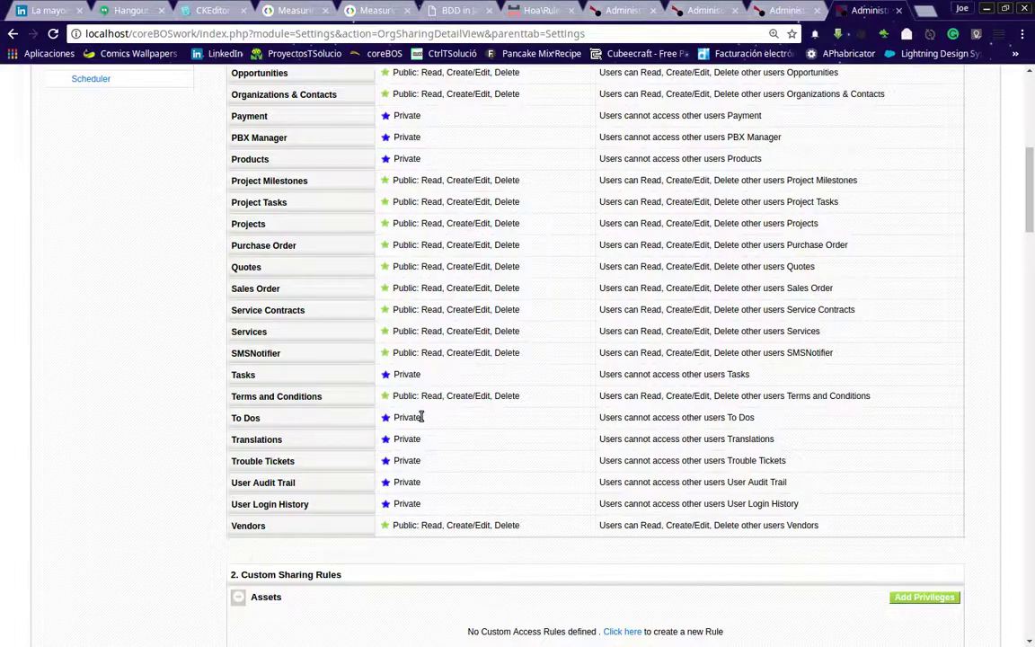
scroll(420, 417, down, 3)
scroll(402, 544, down, 3)
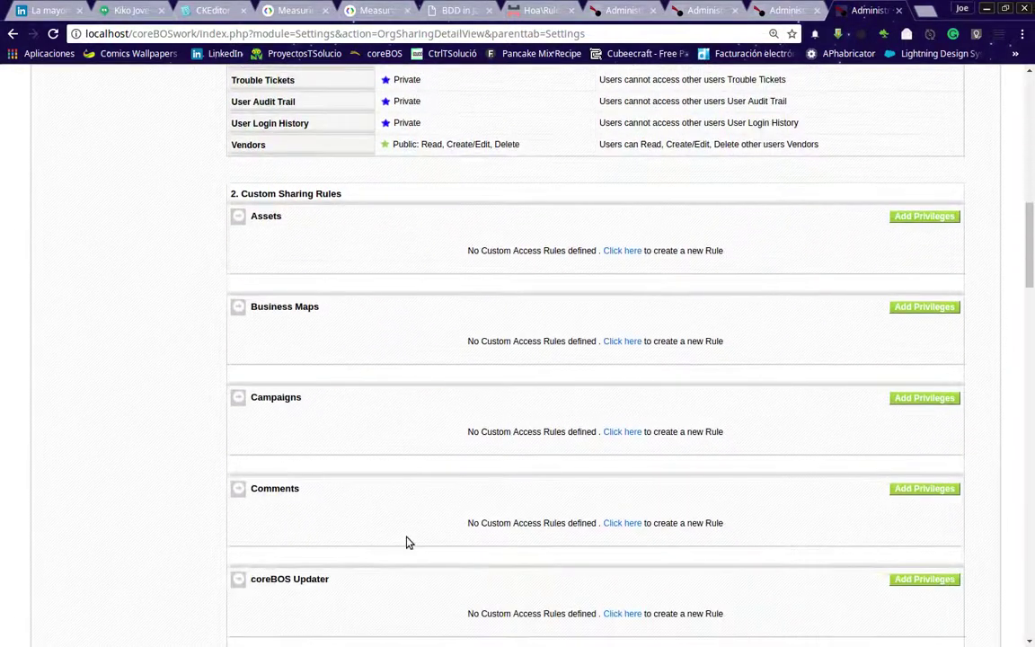
scroll(418, 515, up, 10)
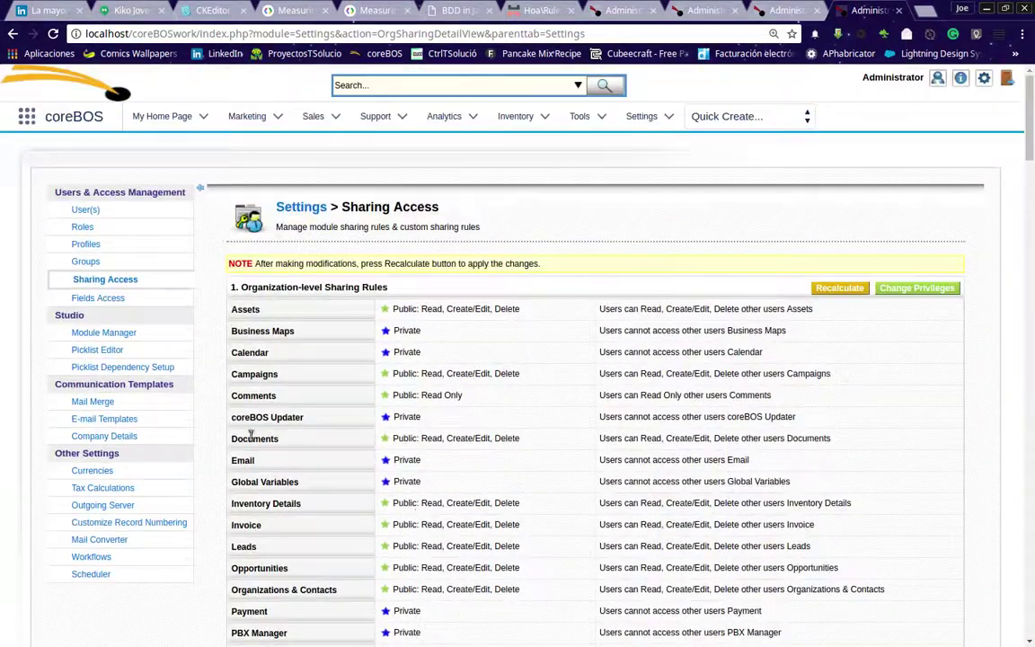
Step: Open the Fields Access settings, and display the global field access of the To Dos module
click(99, 299)
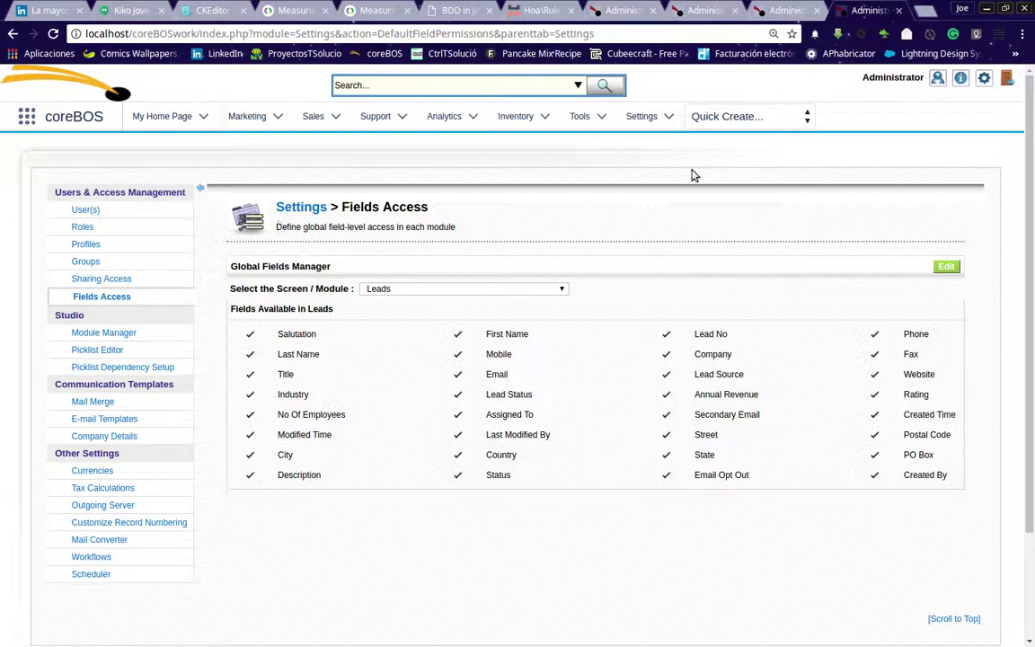
click(550, 292)
scroll(497, 434, down, 5)
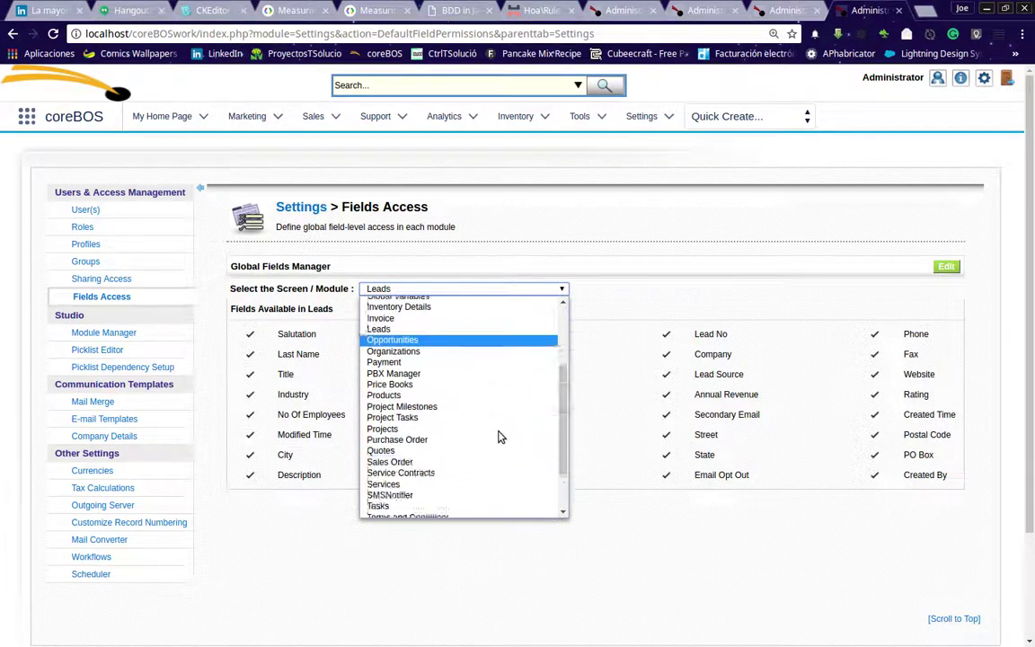
click(492, 468)
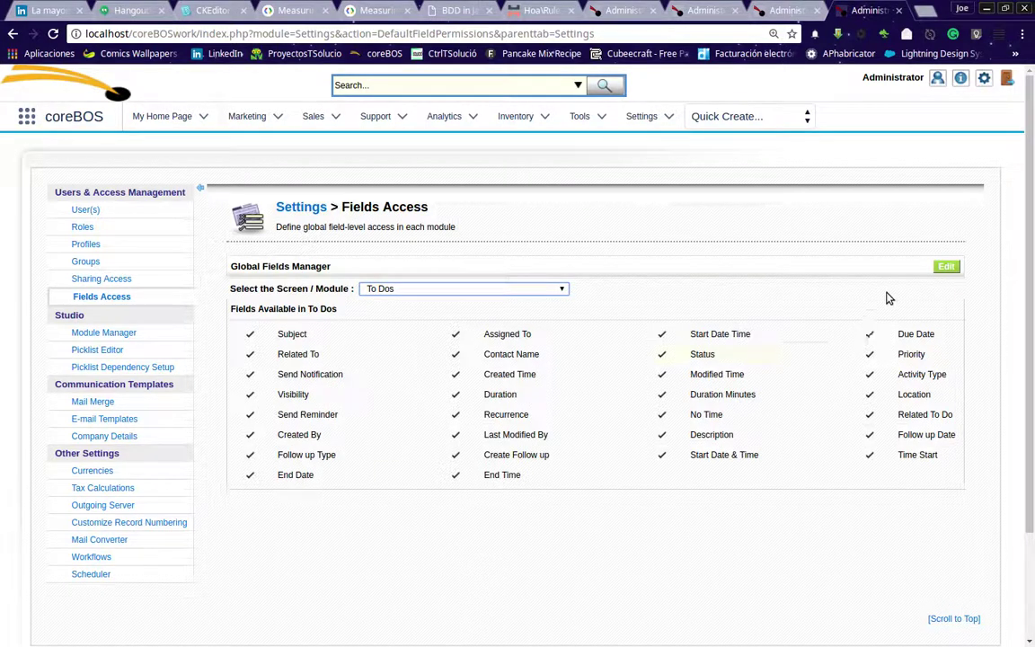
Step: Disable the Send Notification field in the To Dos global field access, keep Visibility enabled, and save
click(946, 266)
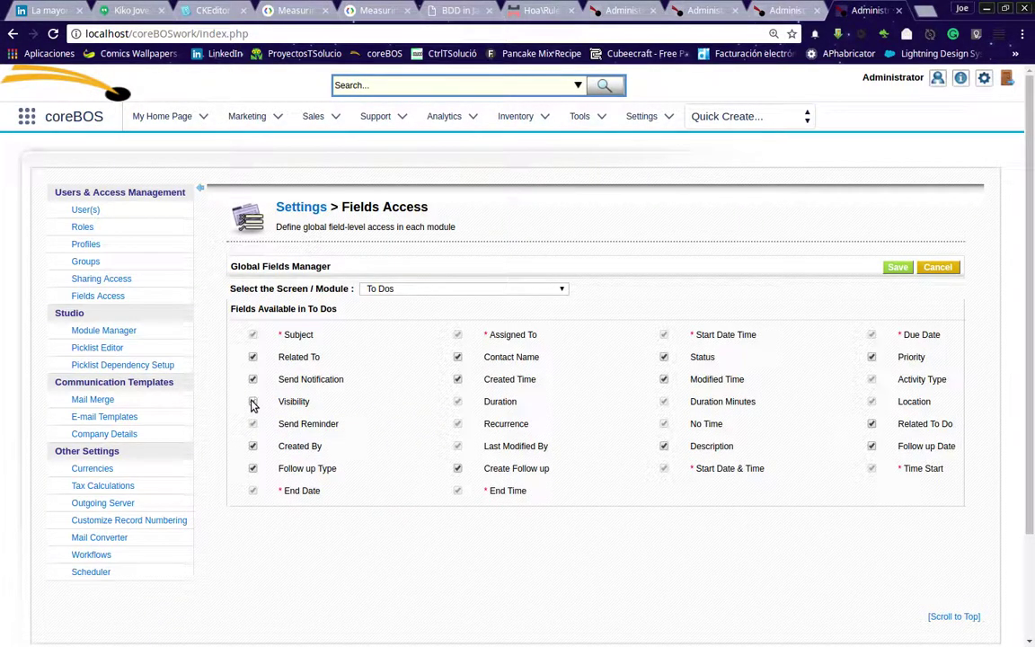
click(254, 403)
click(251, 403)
click(253, 379)
click(897, 267)
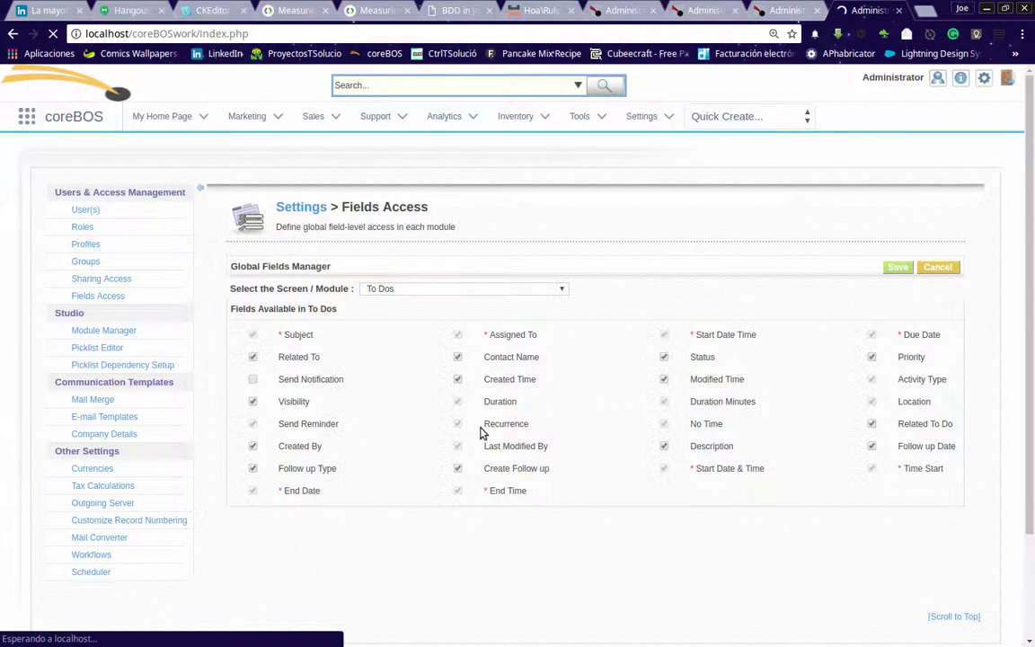
Step: Reload the open To Do record's detail view, and check the Visibility and Send Notification fields in its To Do Information block
click(785, 10)
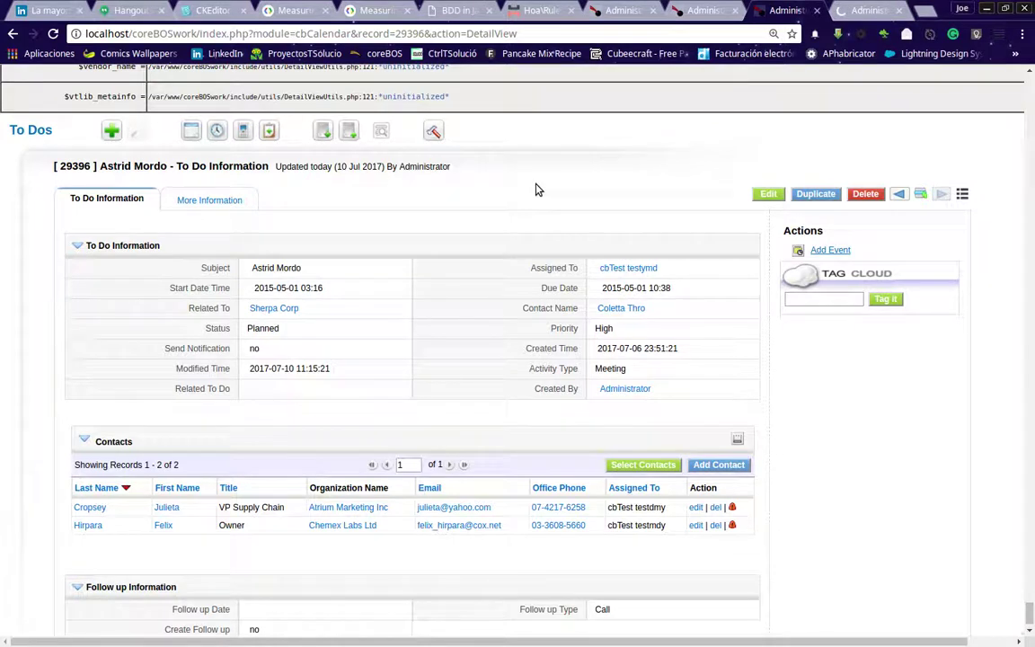
key(F5)
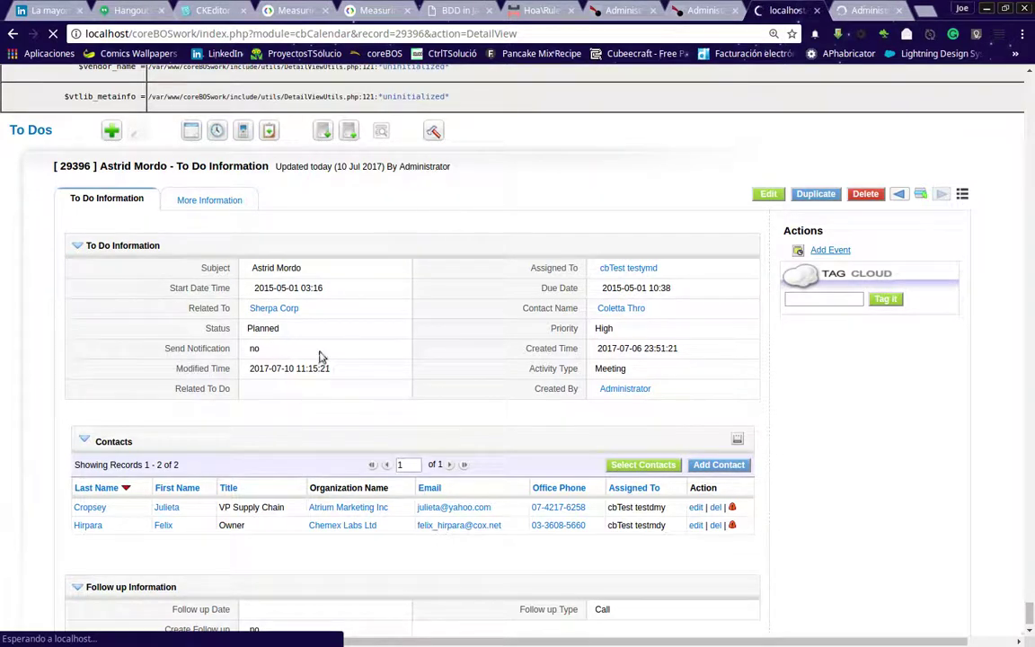
click(859, 10)
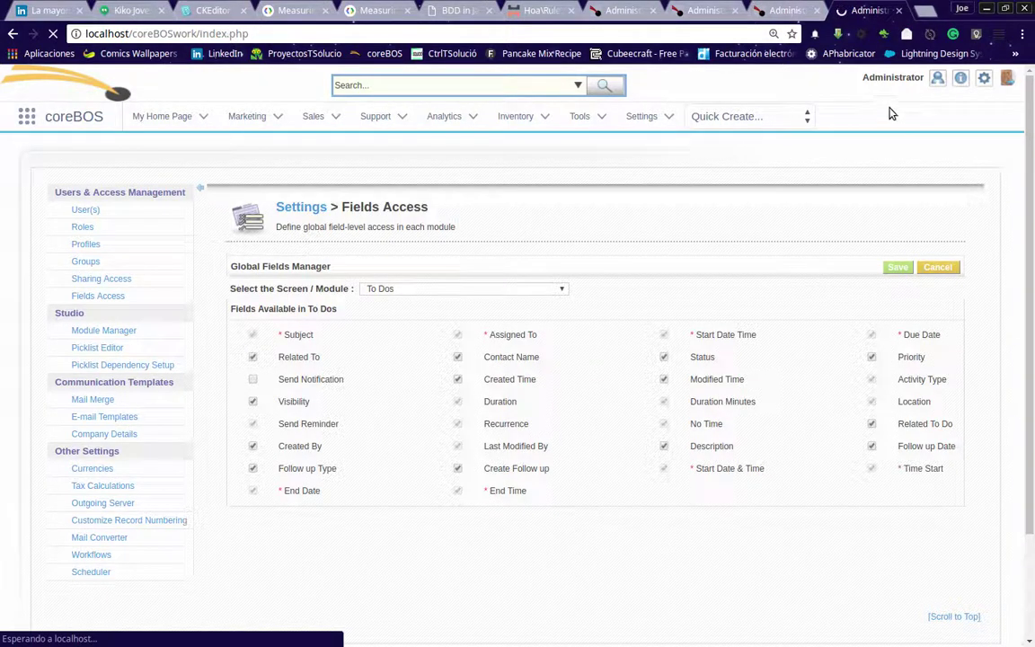
click(782, 13)
click(828, 14)
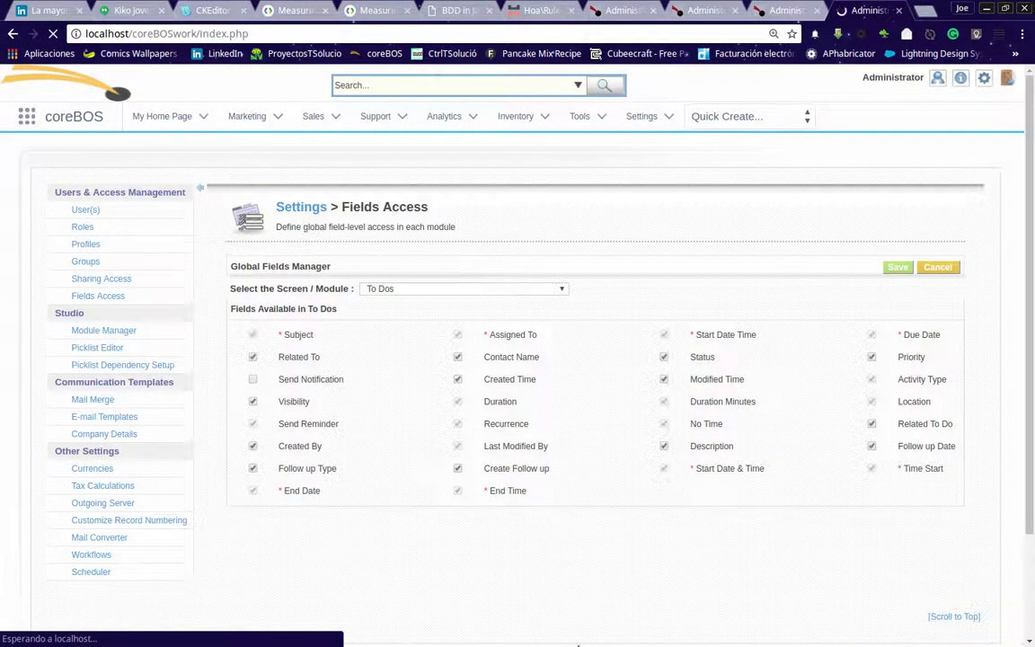
click(787, 9)
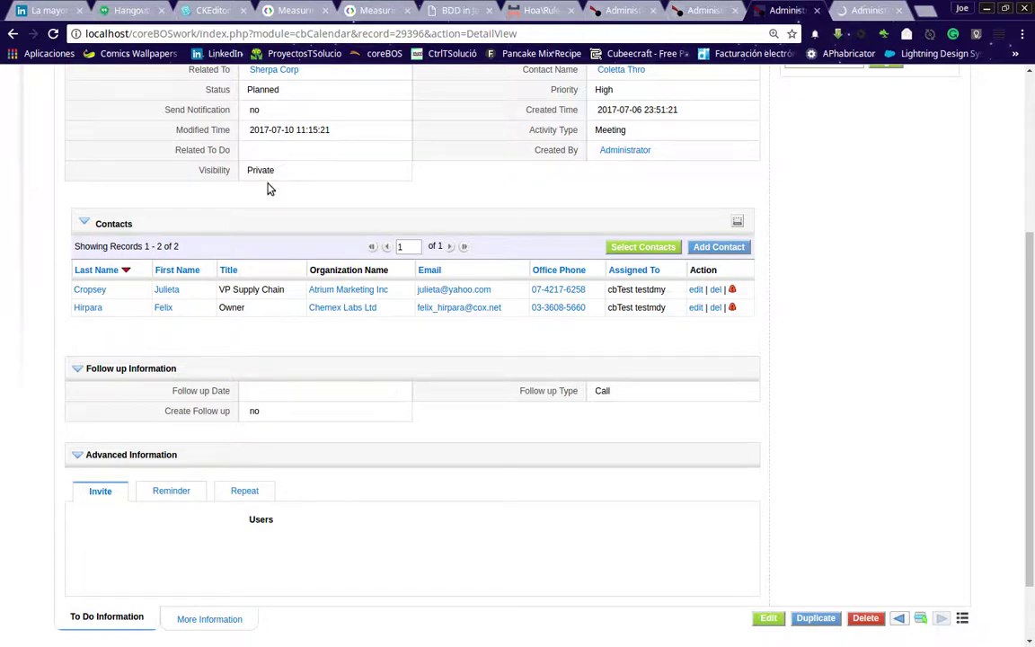
scroll(266, 185, up, 2)
scroll(266, 185, up, 4)
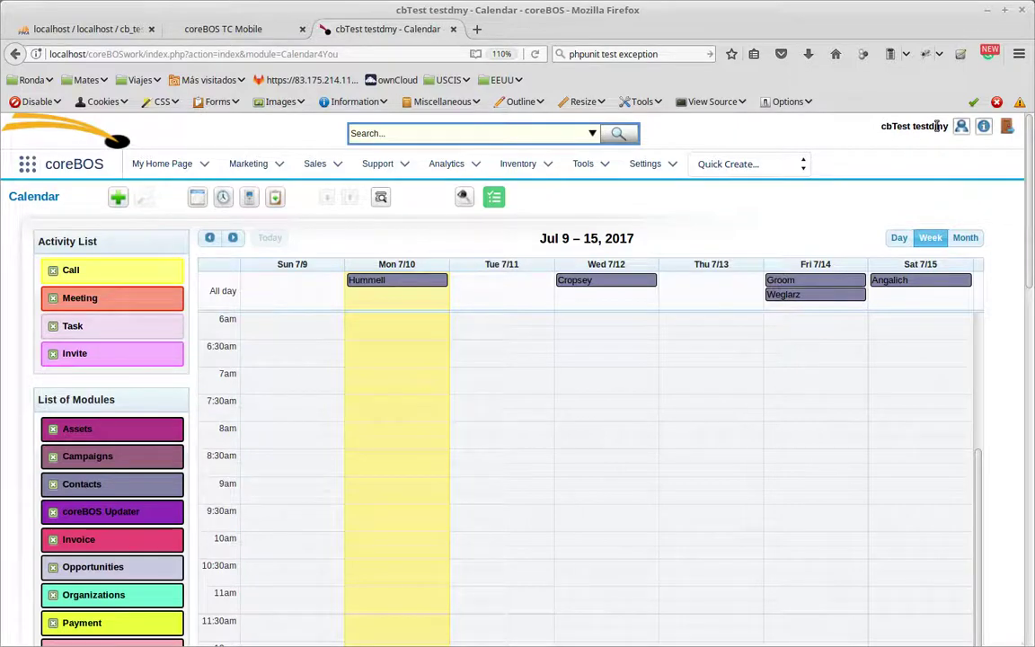
Step: Switch to Firefox, open the To Dos list as the non-admin test user, and examine the fields of a new To Do form
middle_click(497, 199)
click(531, 33)
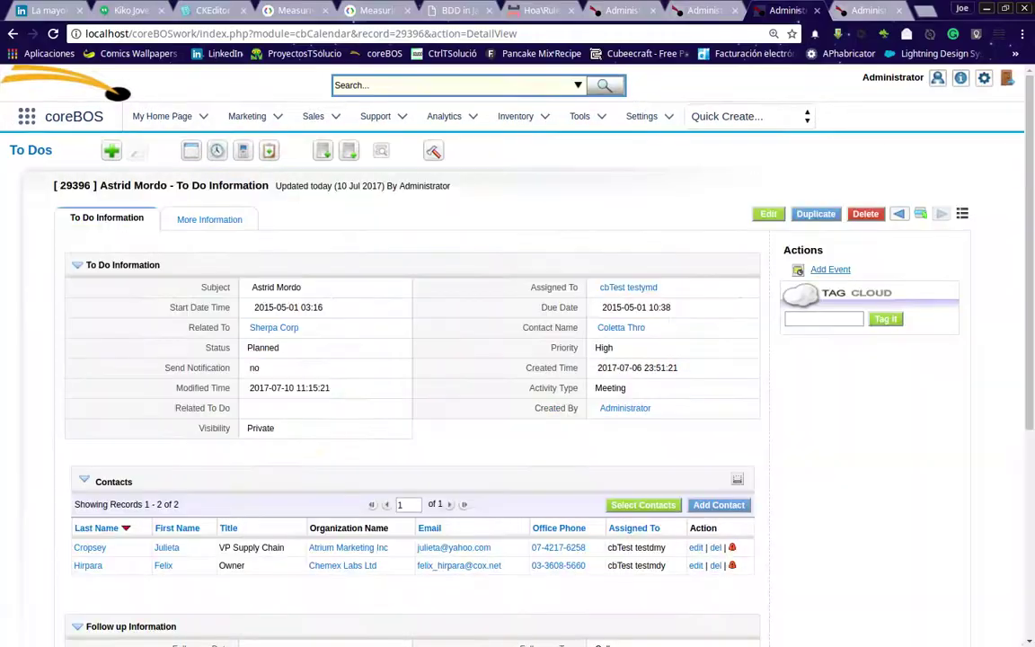
click(868, 12)
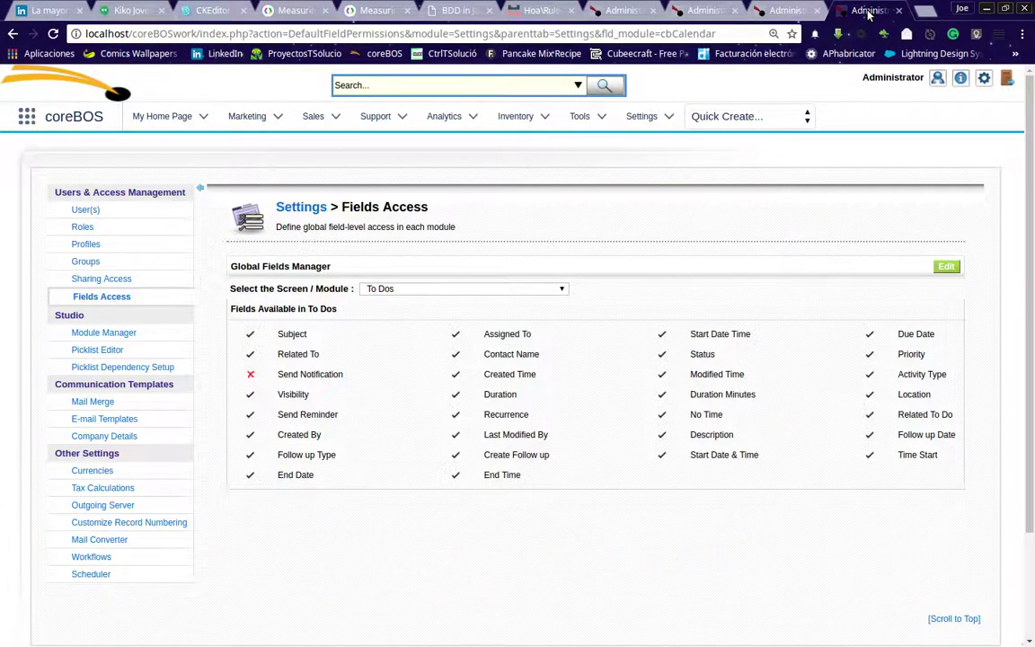
click(783, 11)
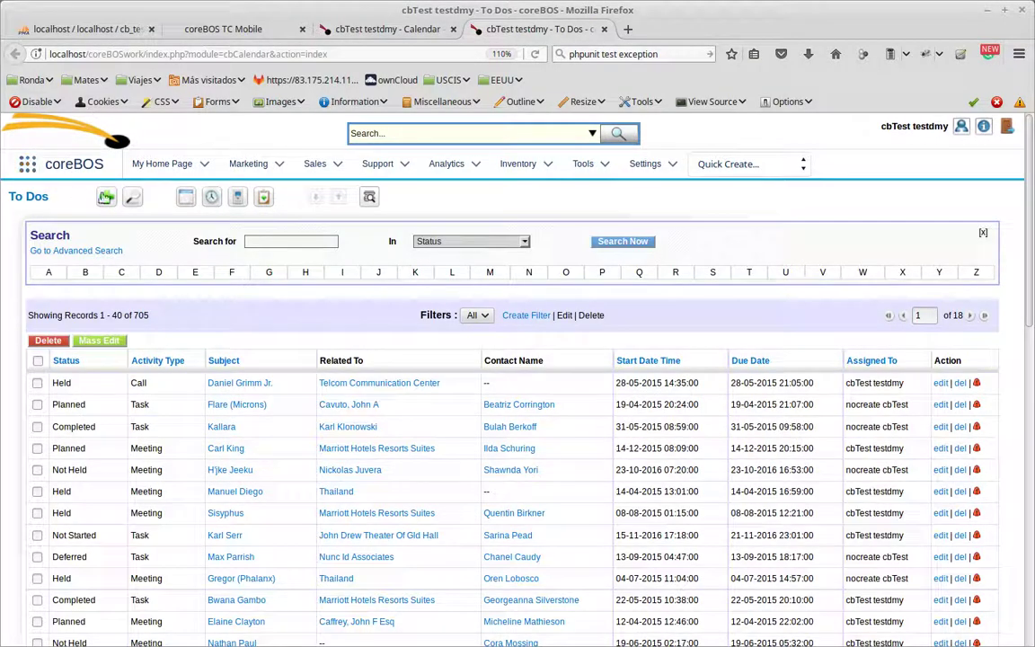
click(105, 197)
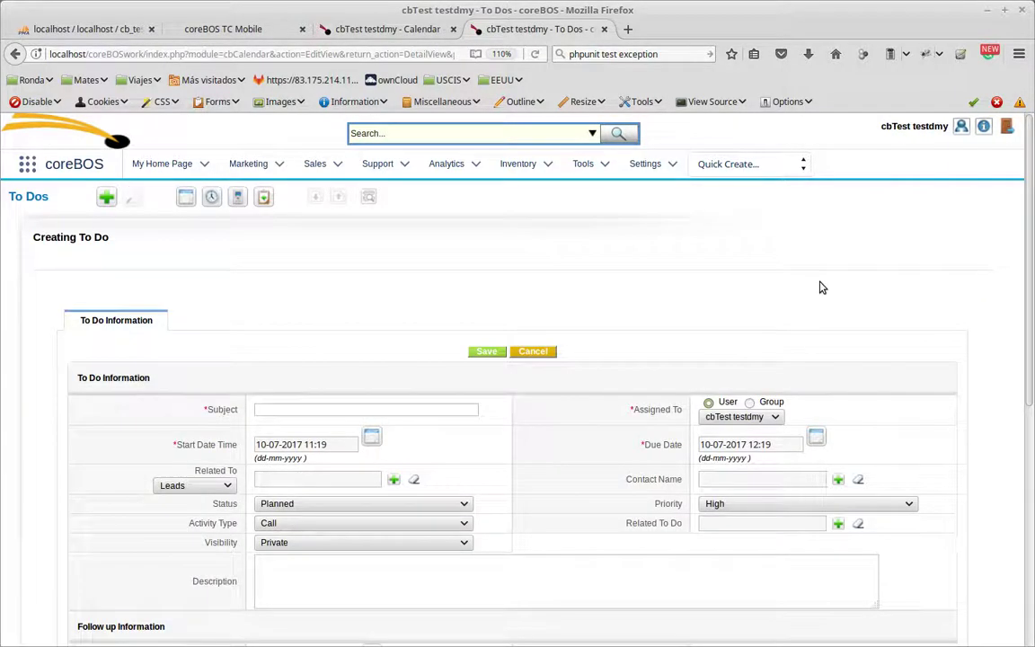
scroll(396, 532, down, 4)
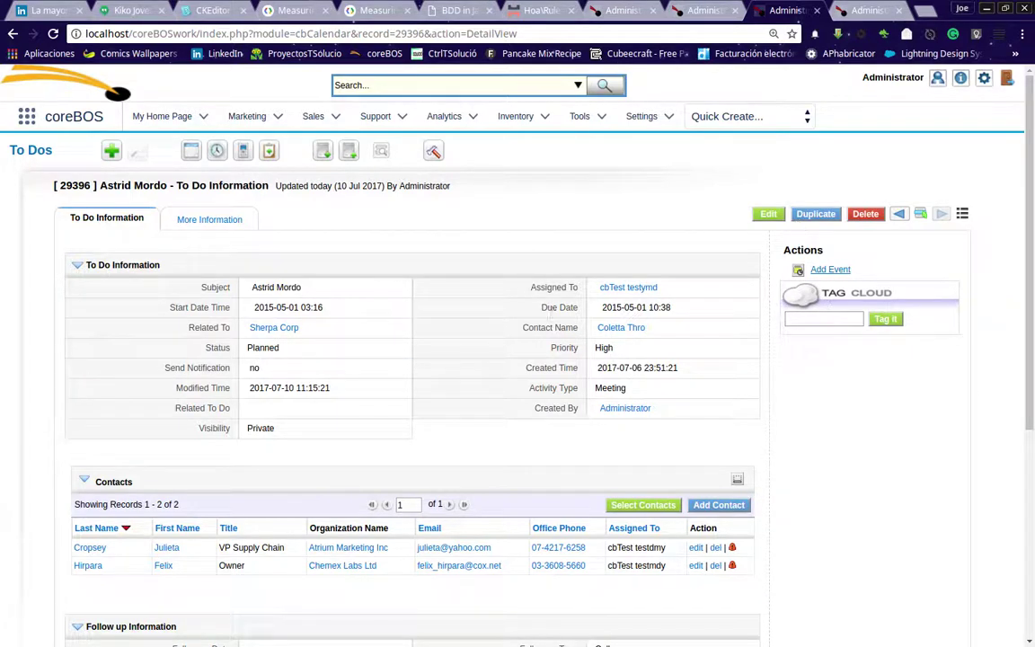
Step: Review the Invite, Reminder and Repeat sections under Advanced Information in the administrator's To Do record in Chrome
scroll(139, 463, down, 3)
scroll(274, 452, down, 3)
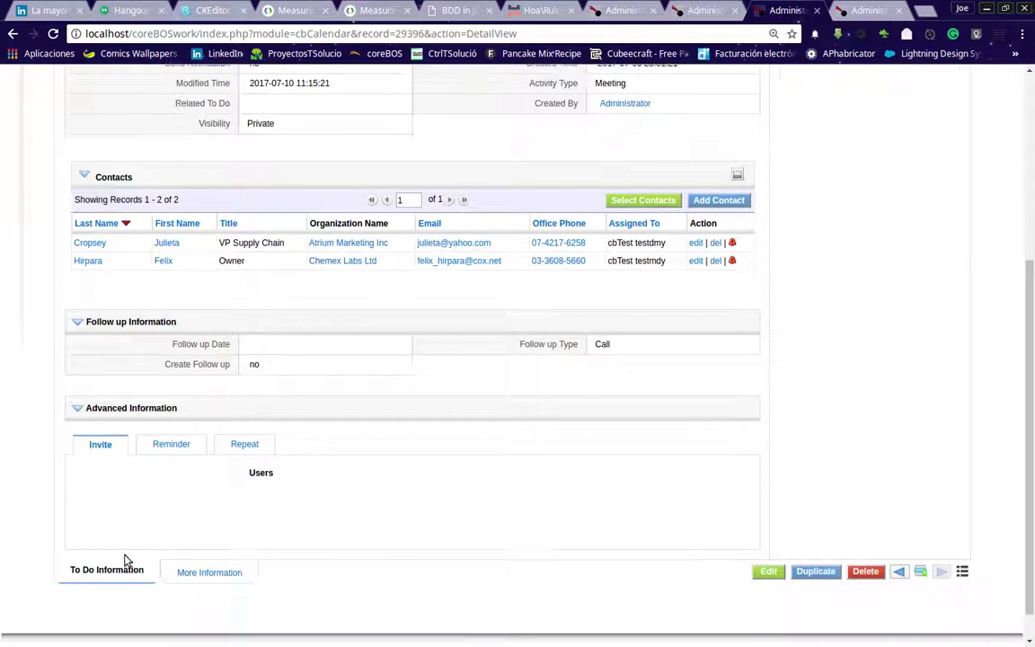
scroll(211, 496, down, 1)
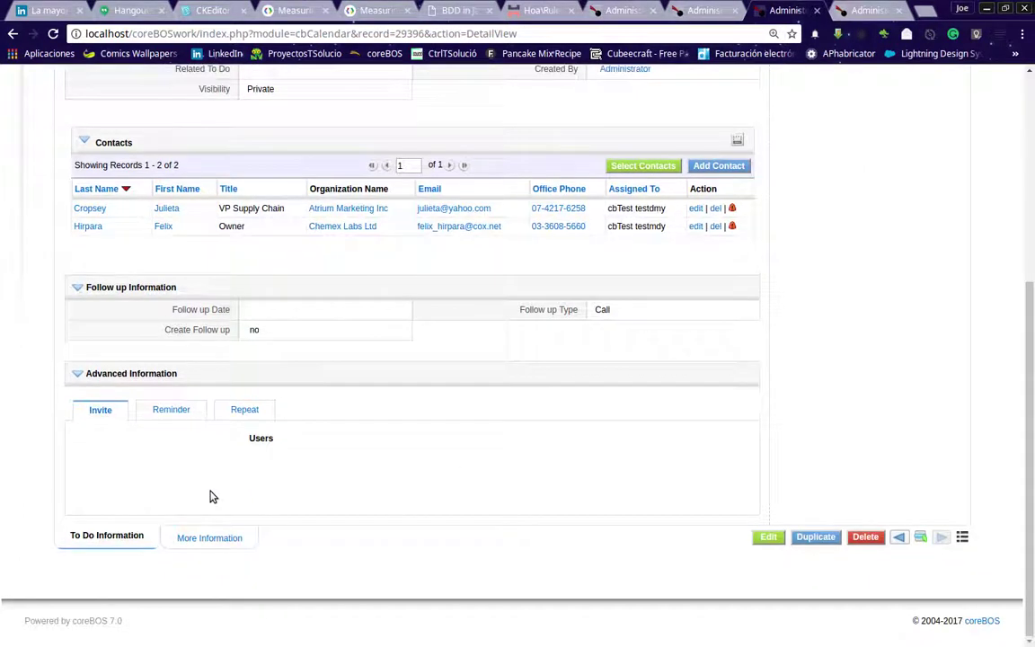
click(173, 411)
click(234, 413)
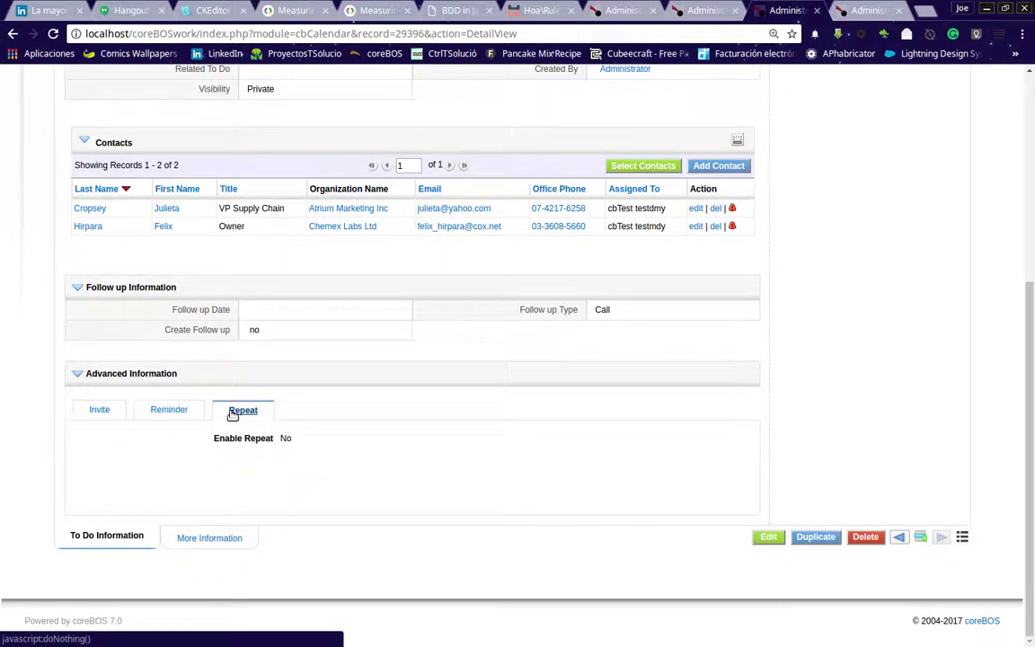
click(101, 412)
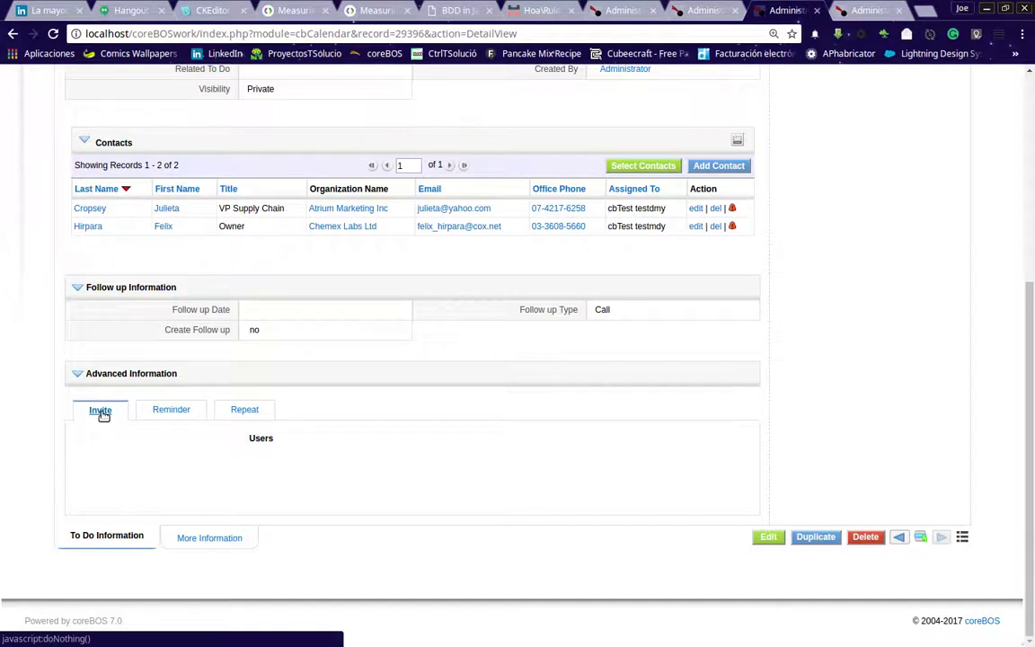
Step: View the Private and Public options of the To Do's Visibility field in inline editing, and cancel the edit
scroll(339, 284, up, 3)
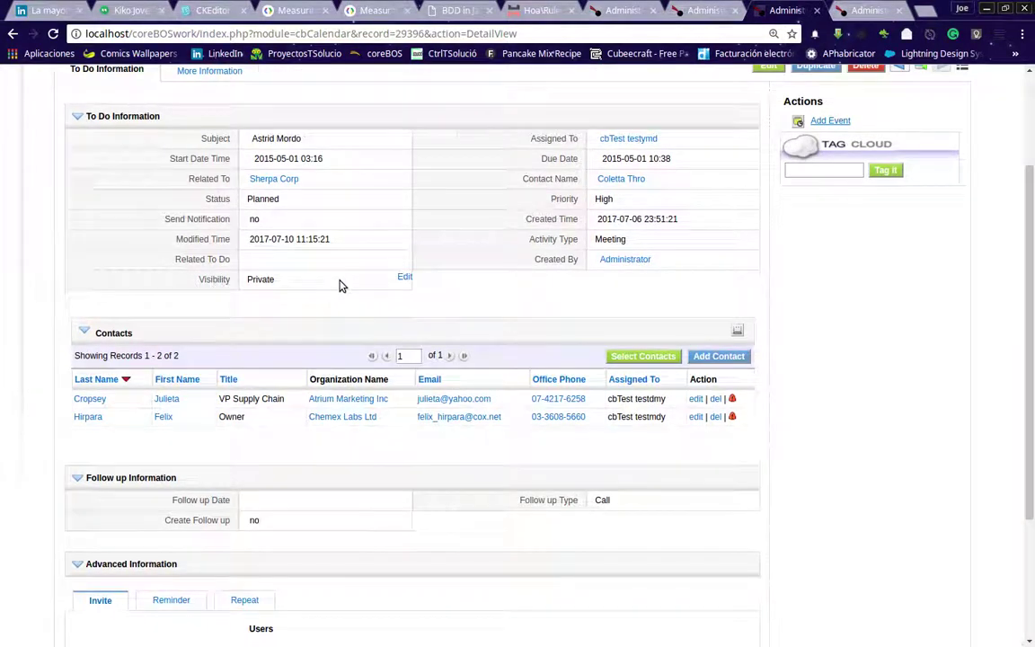
click(261, 279)
click(260, 277)
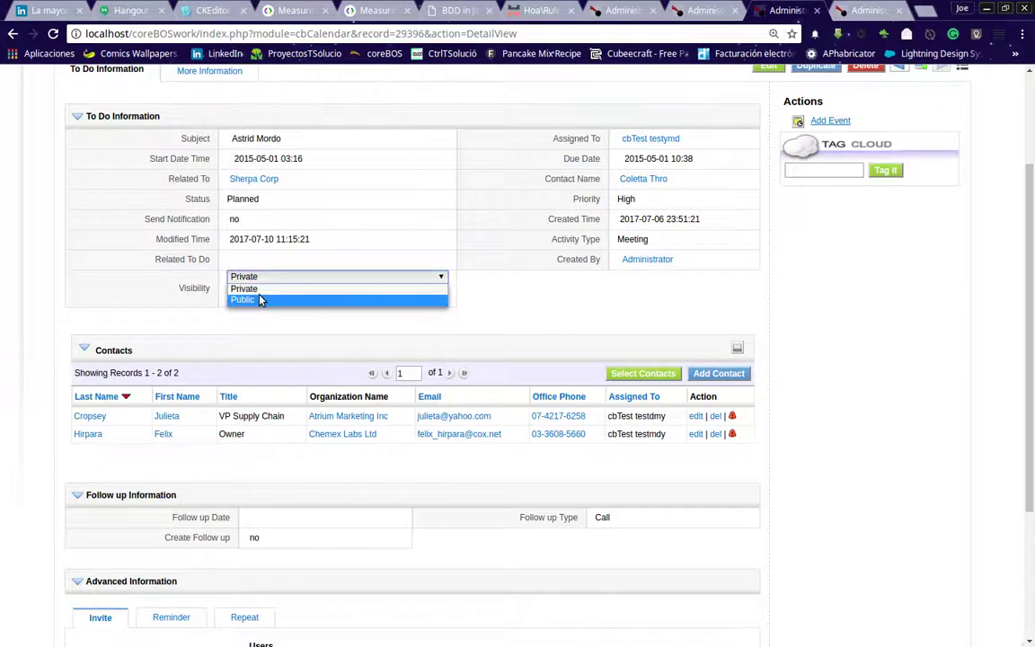
click(596, 298)
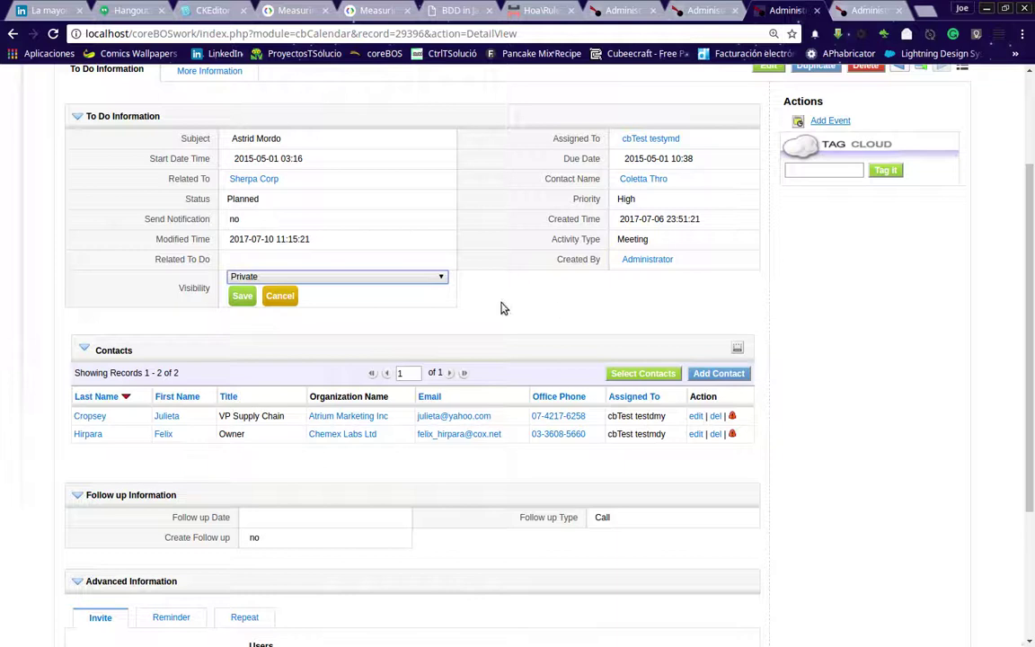
click(269, 298)
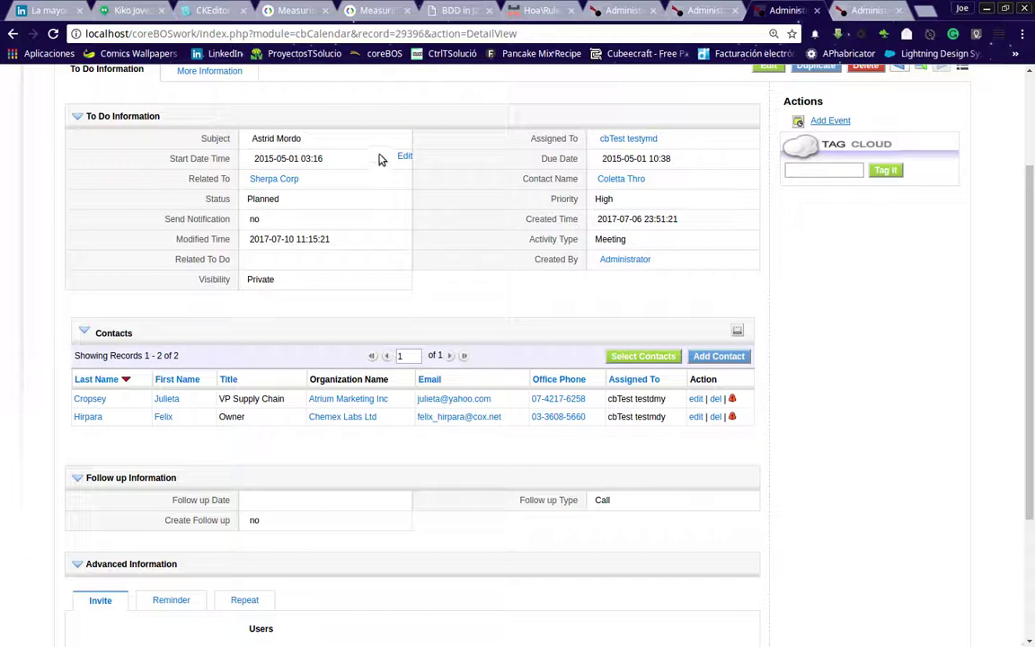
Step: Open the To Do's Start Date Time and Status fields for inline editing, and cancel the edits
click(404, 156)
click(310, 192)
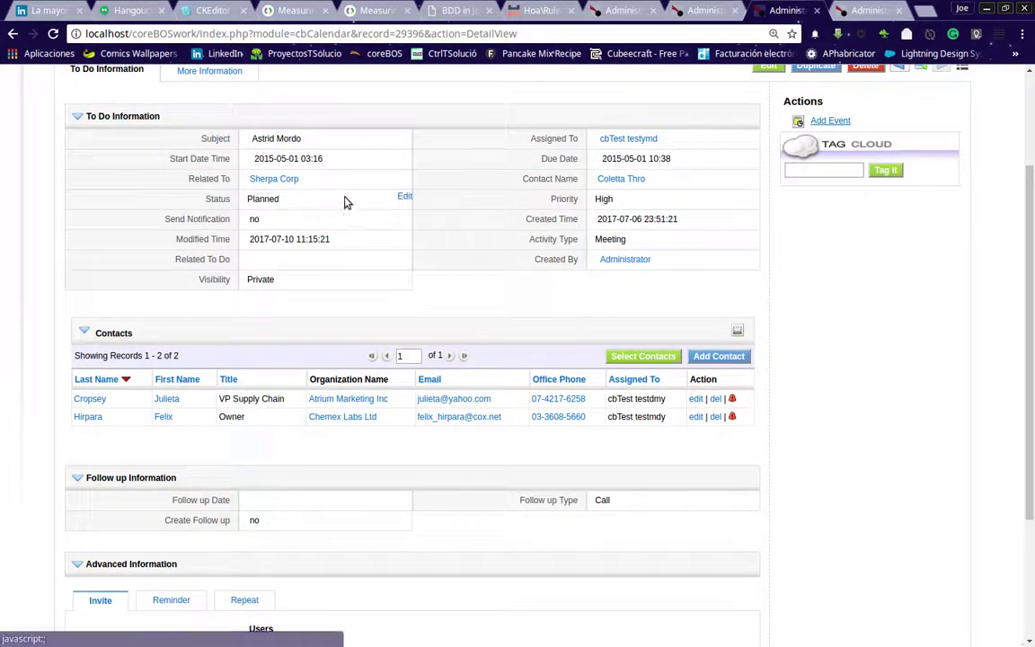
click(346, 202)
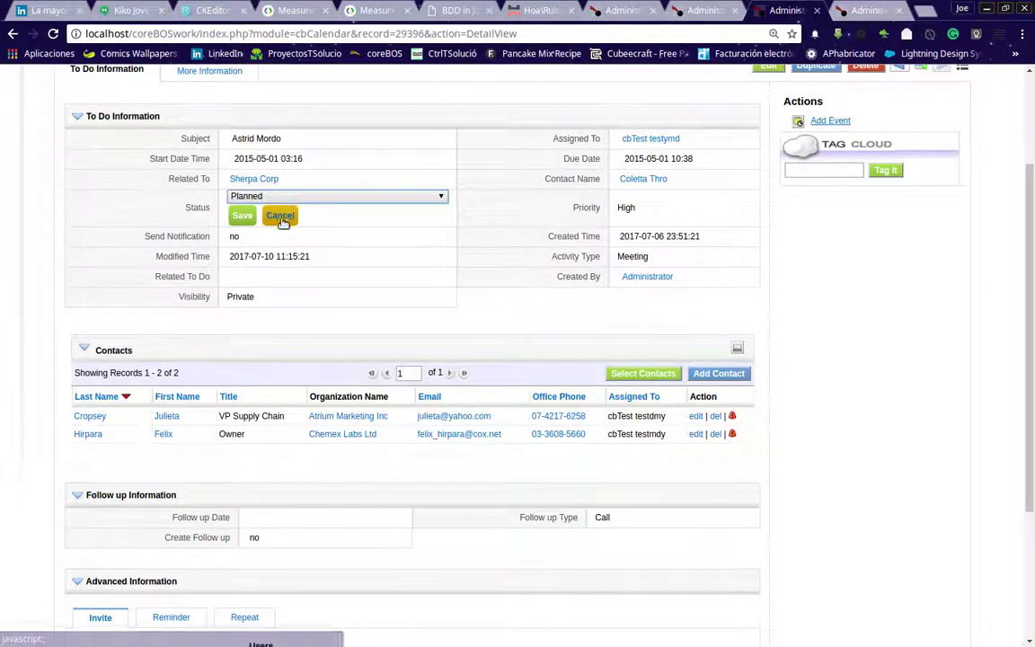
click(279, 217)
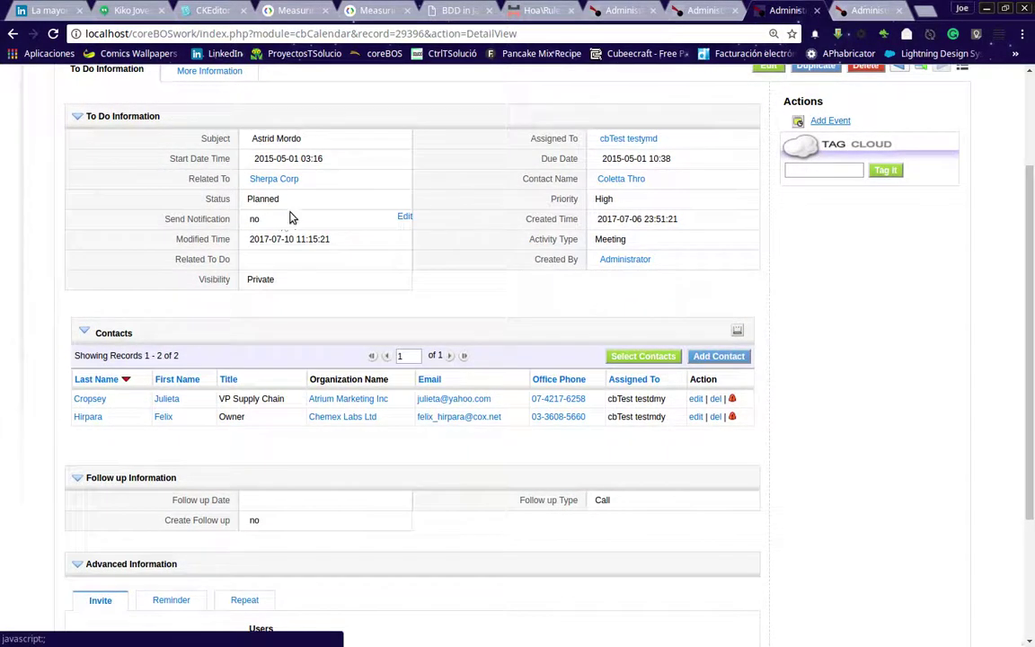
Step: Open the Comments module's settings in the Module Manager, and display its list of activated modules
click(849, 9)
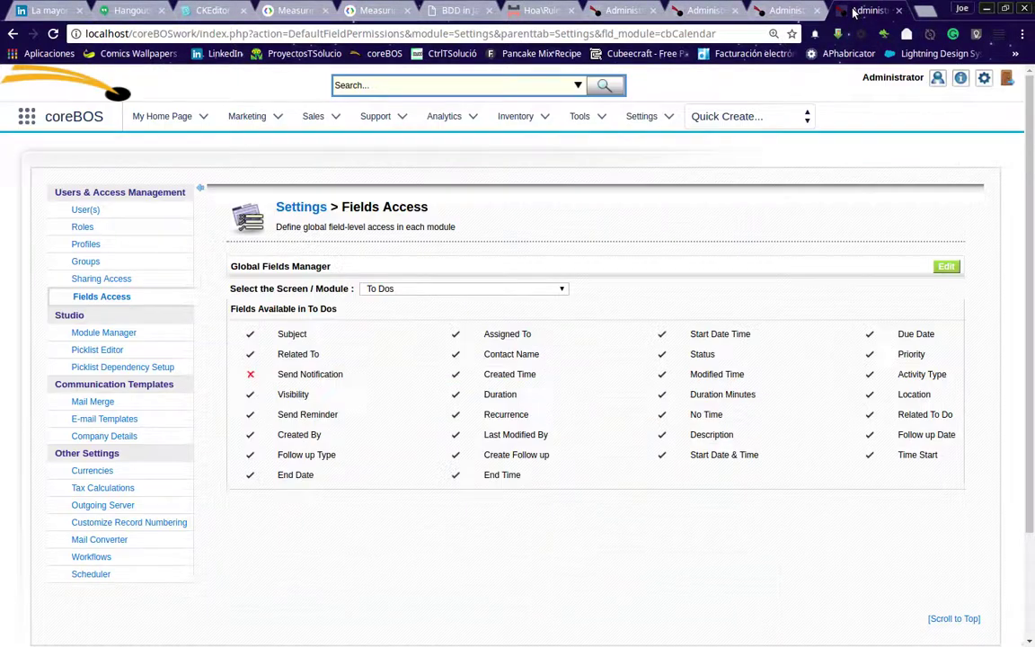
click(103, 335)
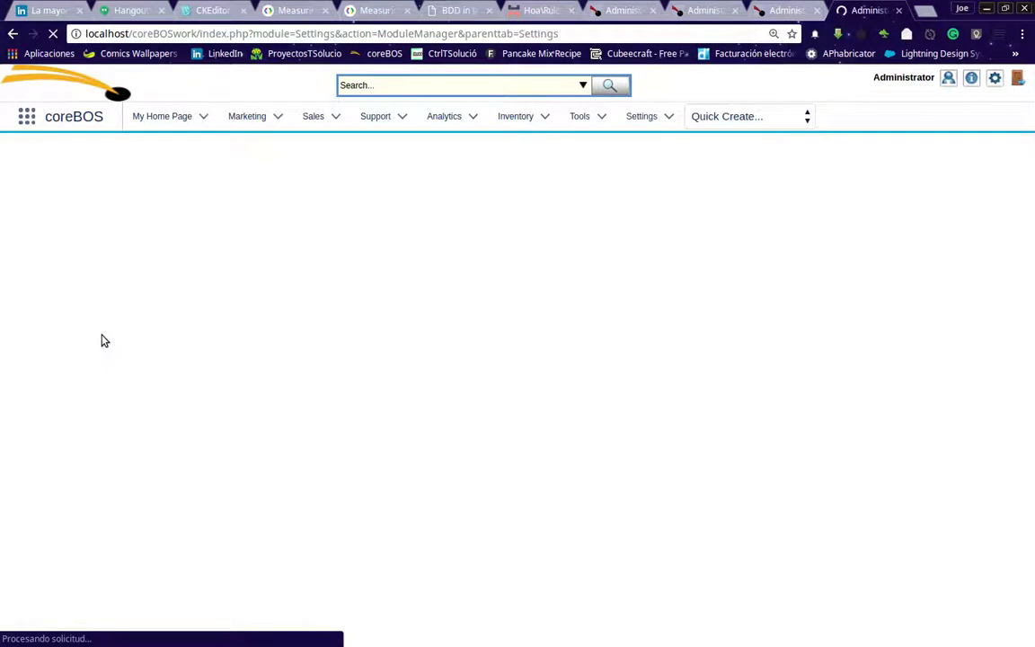
scroll(408, 376, down, 3)
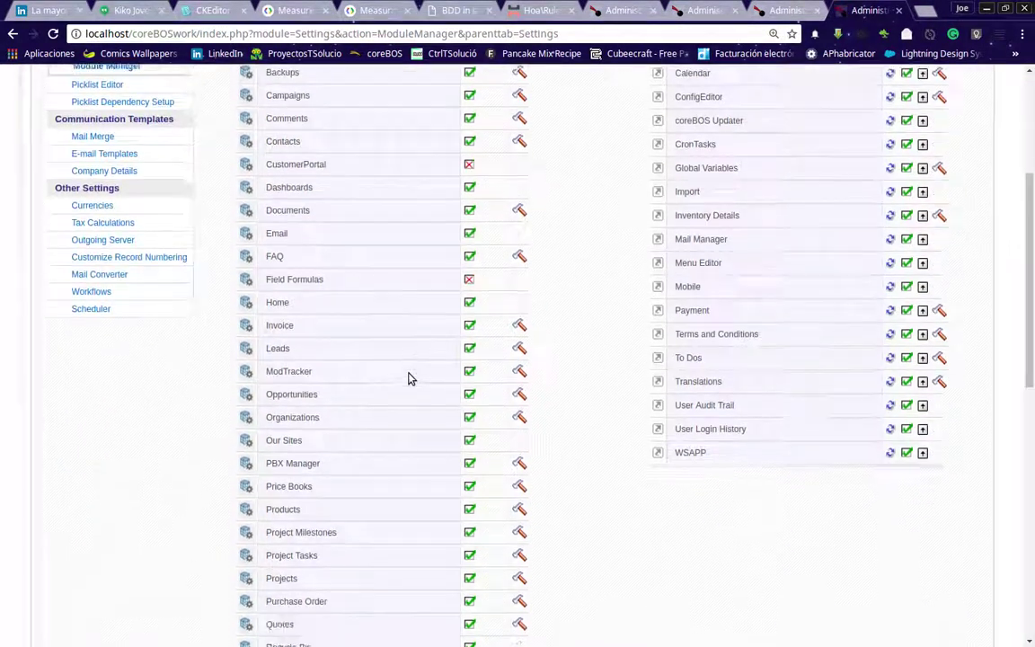
scroll(409, 378, down, 2)
scroll(408, 378, up, 2)
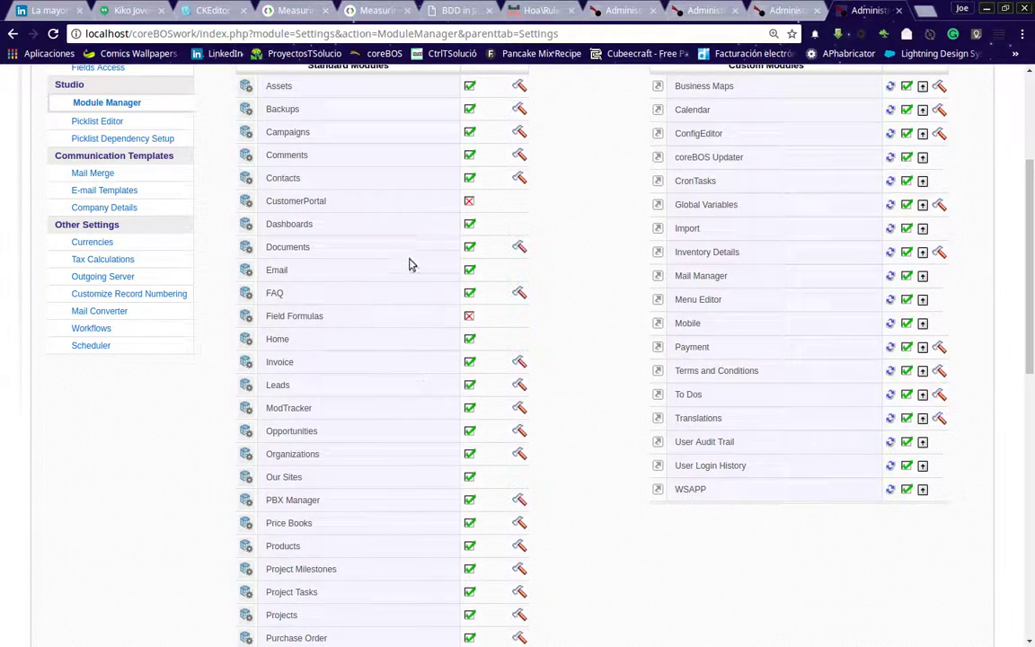
click(525, 153)
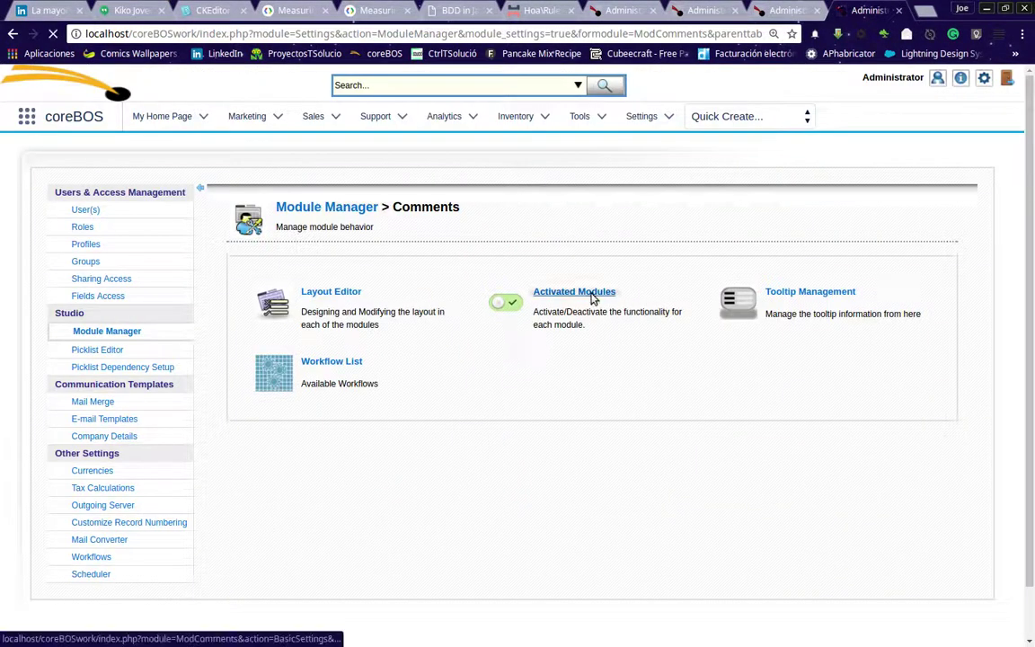
click(591, 294)
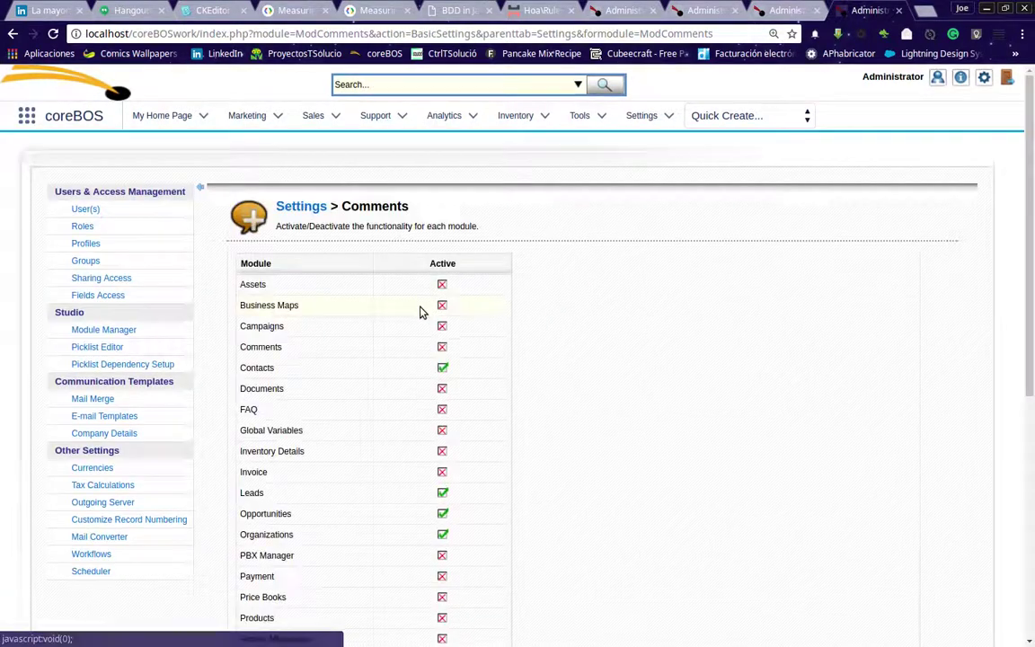
Step: Activate the Comments functionality for the To Dos module
scroll(360, 381, down, 5)
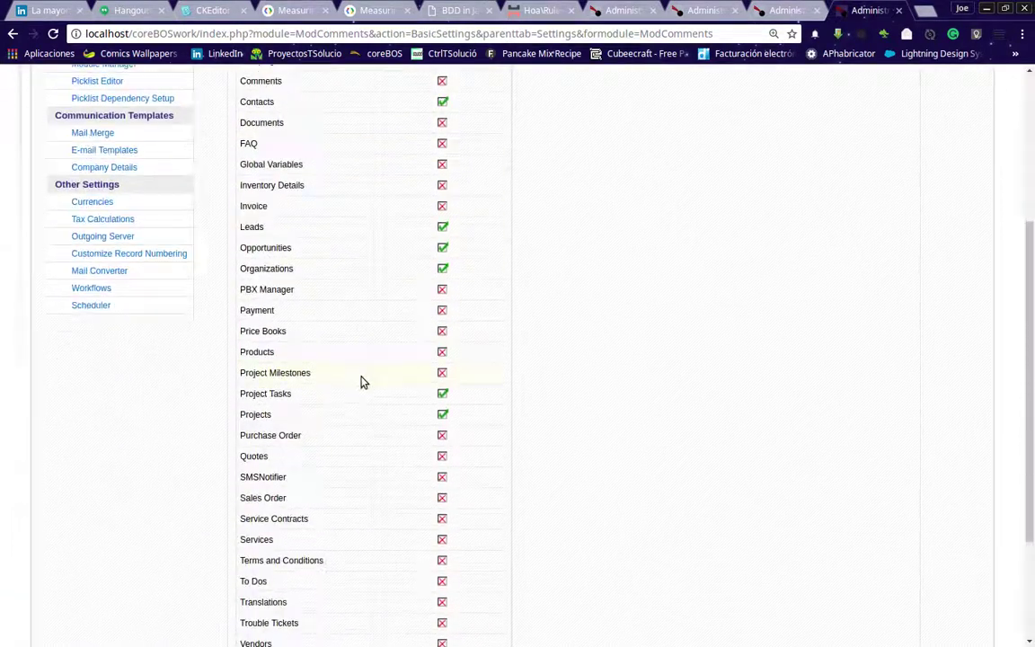
click(442, 411)
scroll(735, 342, up, 5)
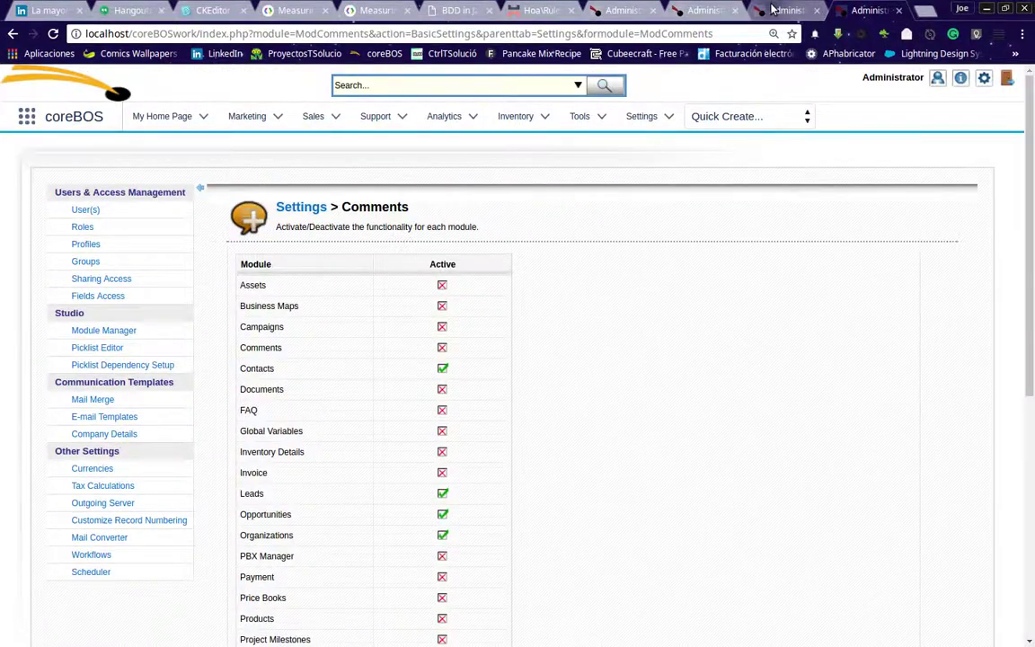
Step: Reload the To Do record, and save the comment "add comments" in its Comments Information block
click(705, 10)
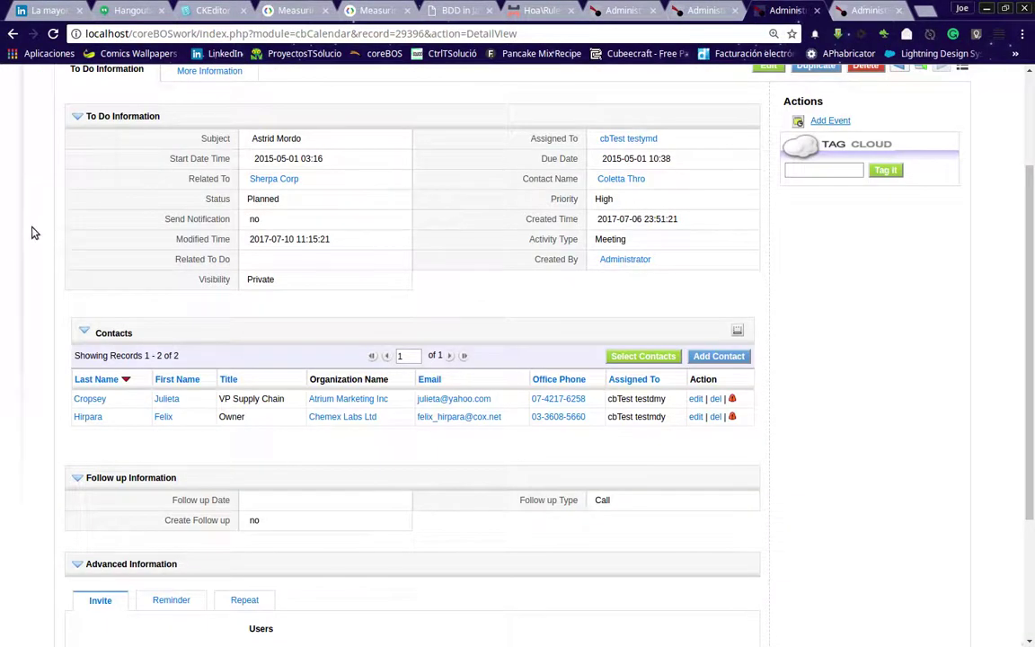
key(F5)
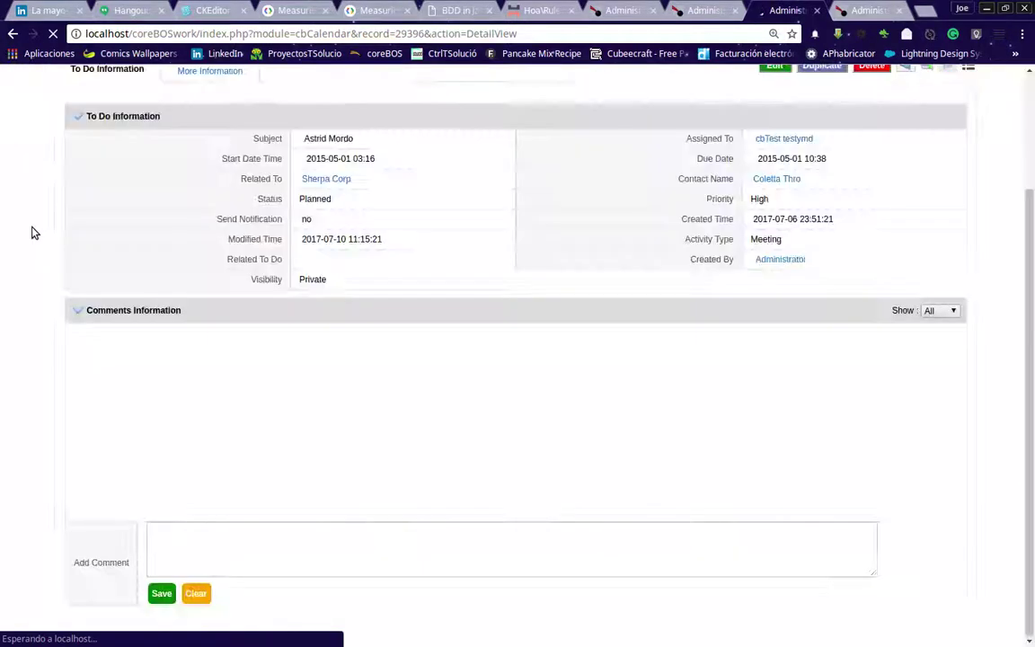
click(210, 547)
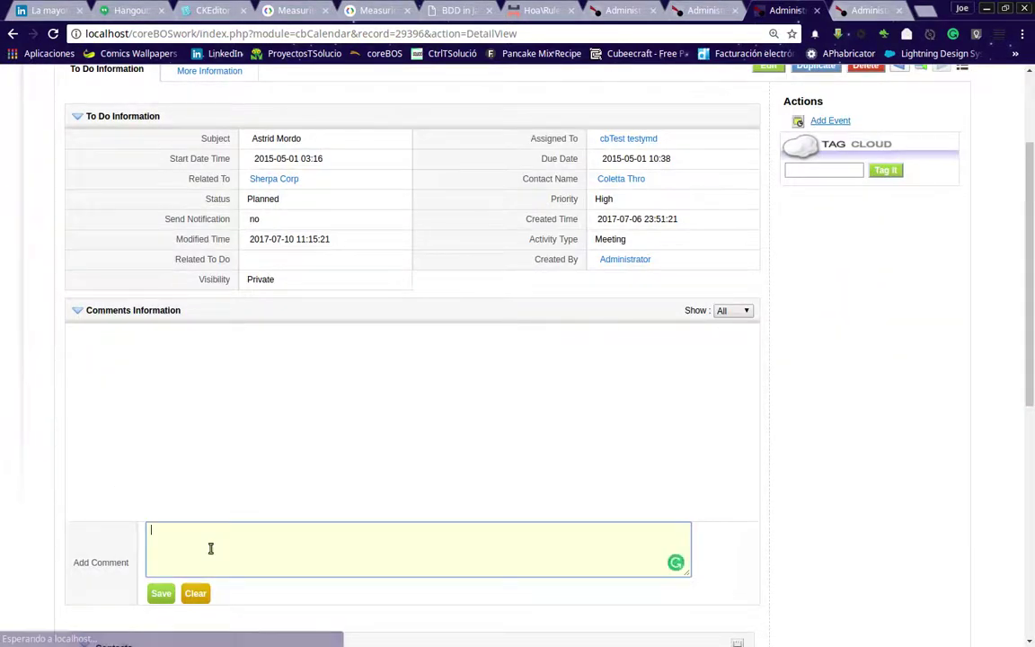
text(add comments)
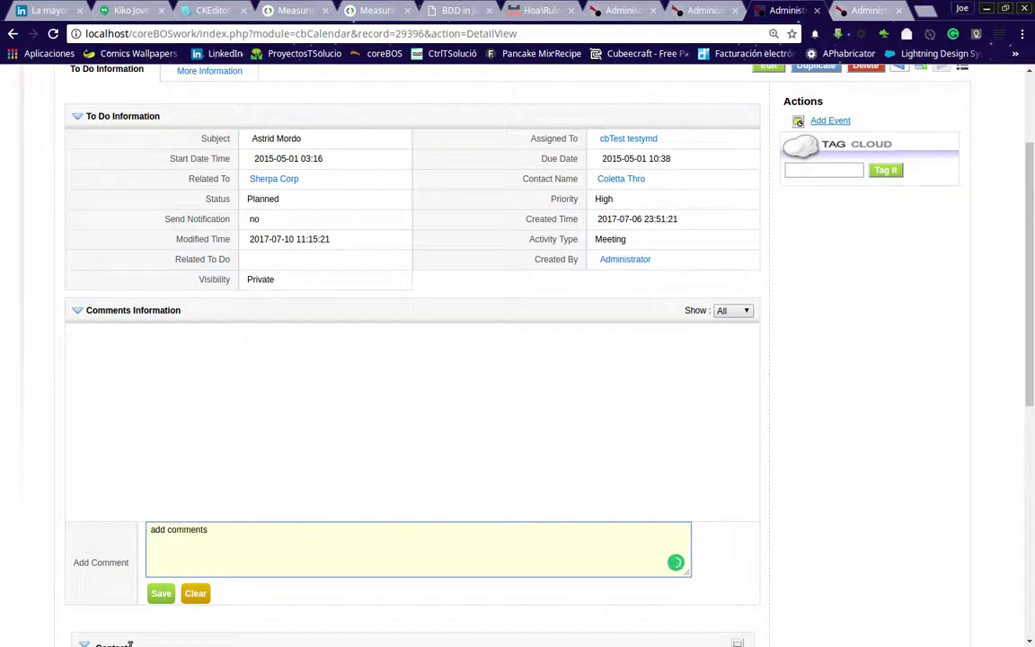
click(158, 594)
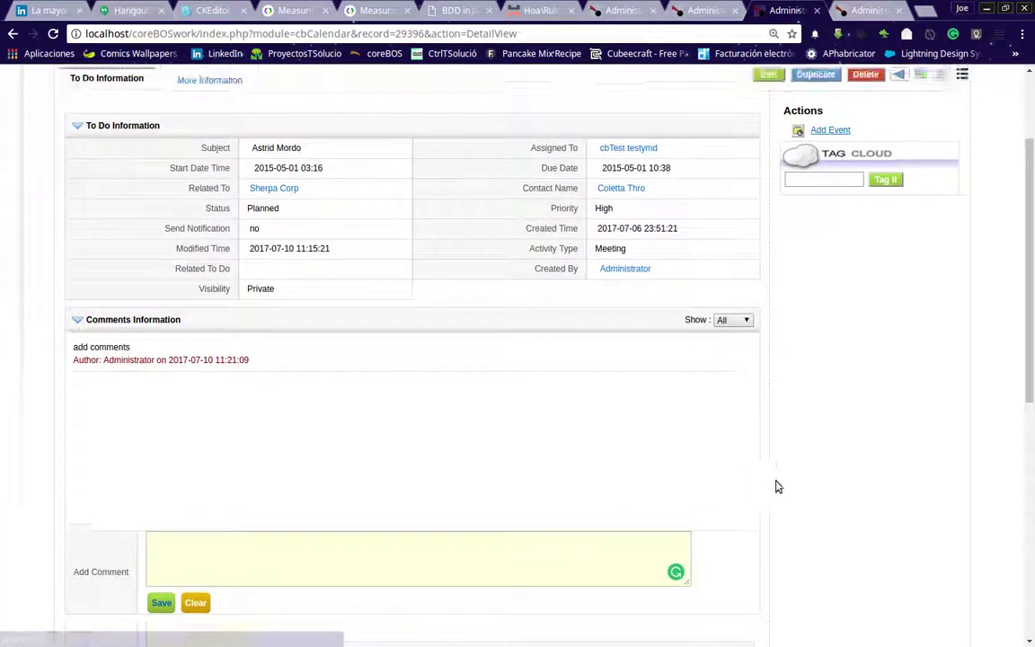
Step: Review the To Do's comments and related contacts, and open the Tareas list in the Spanish coreBOS installation
scroll(778, 486, up, 3)
scroll(778, 486, down, 3)
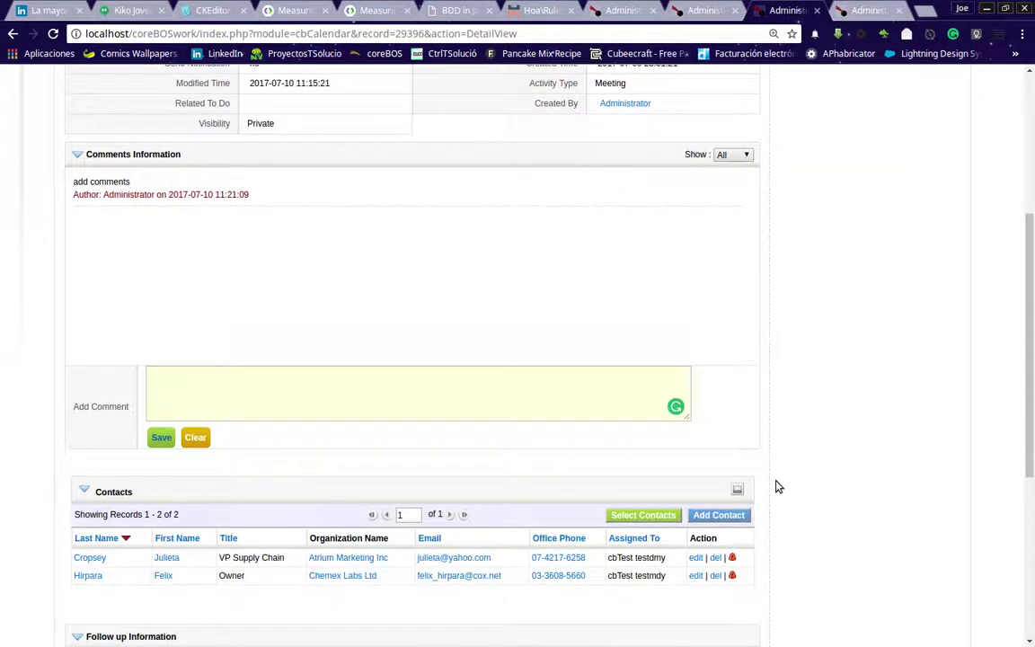
scroll(779, 486, down, 2)
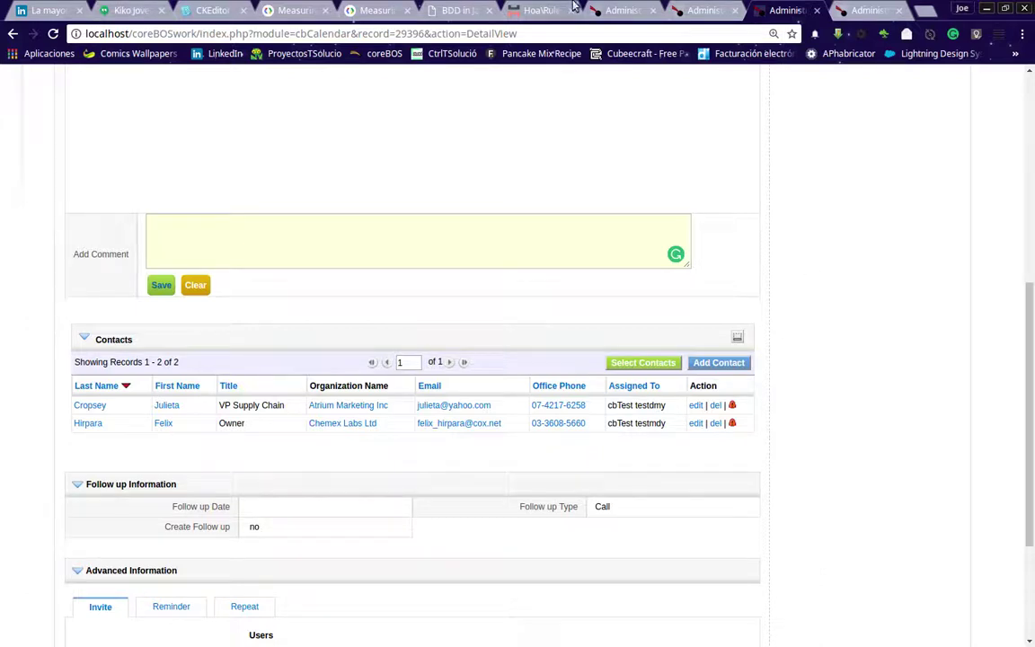
click(604, 10)
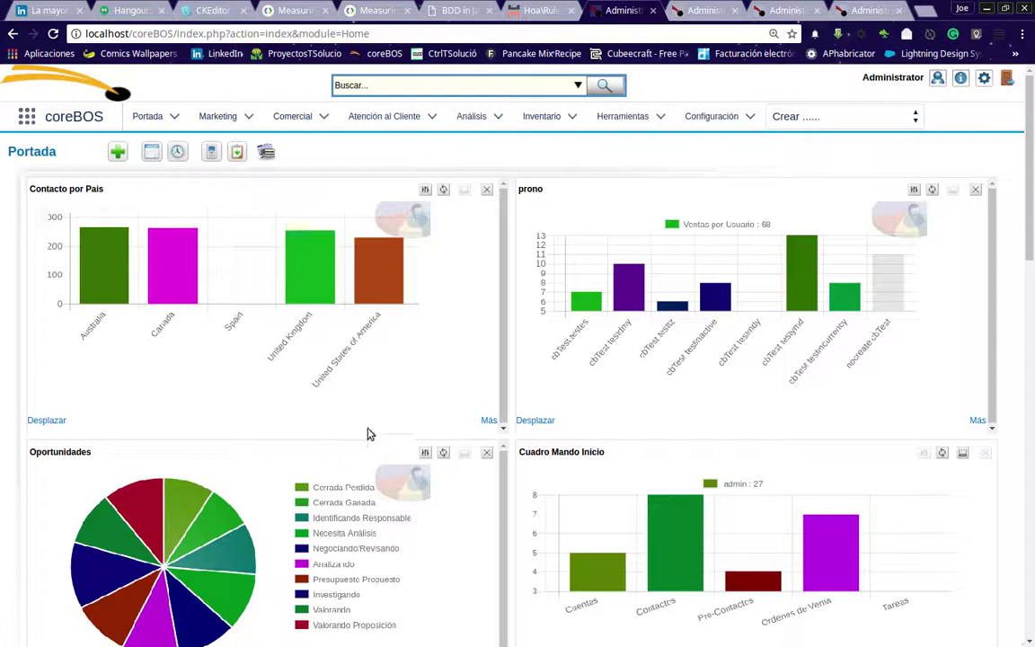
mouse_move(148, 116)
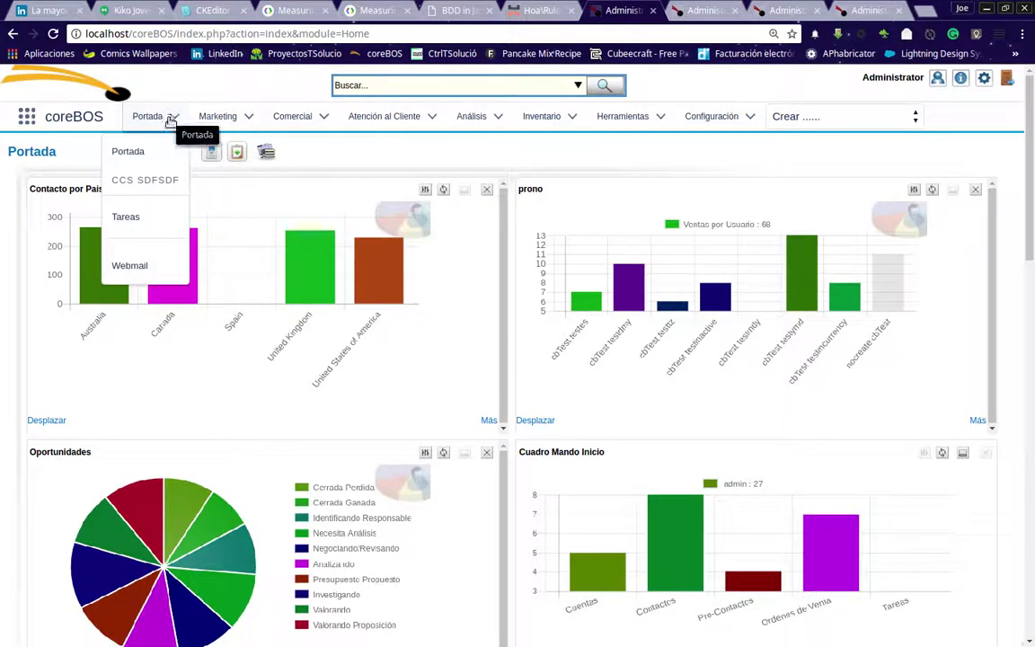
click(134, 220)
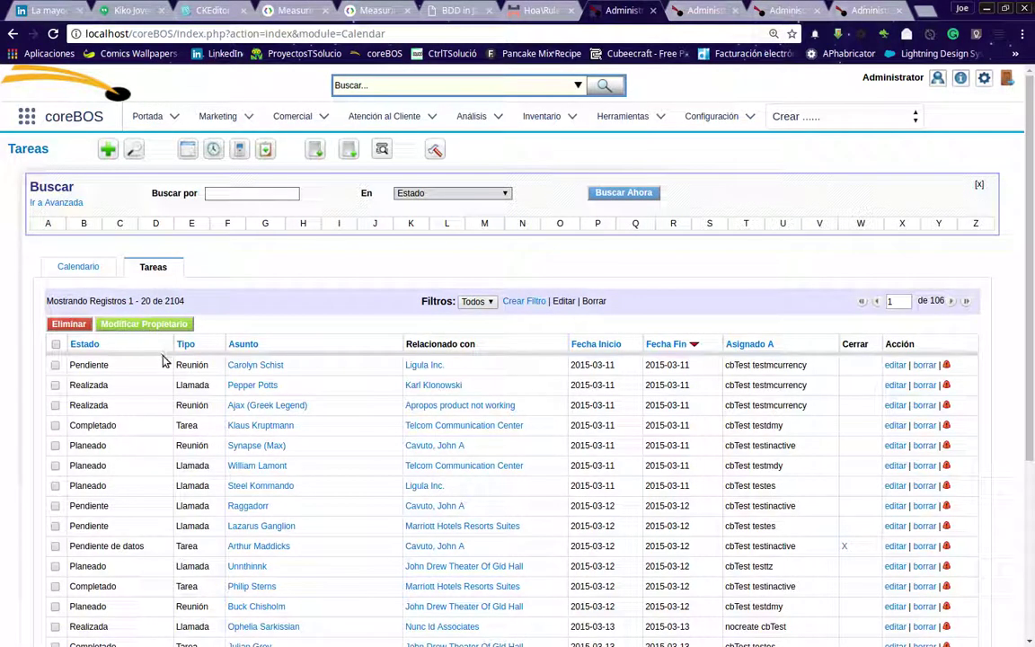
Step: Open the first event in the Tareas list for editing, and view its Tipo de Tarea options, keeping Reunión
click(246, 367)
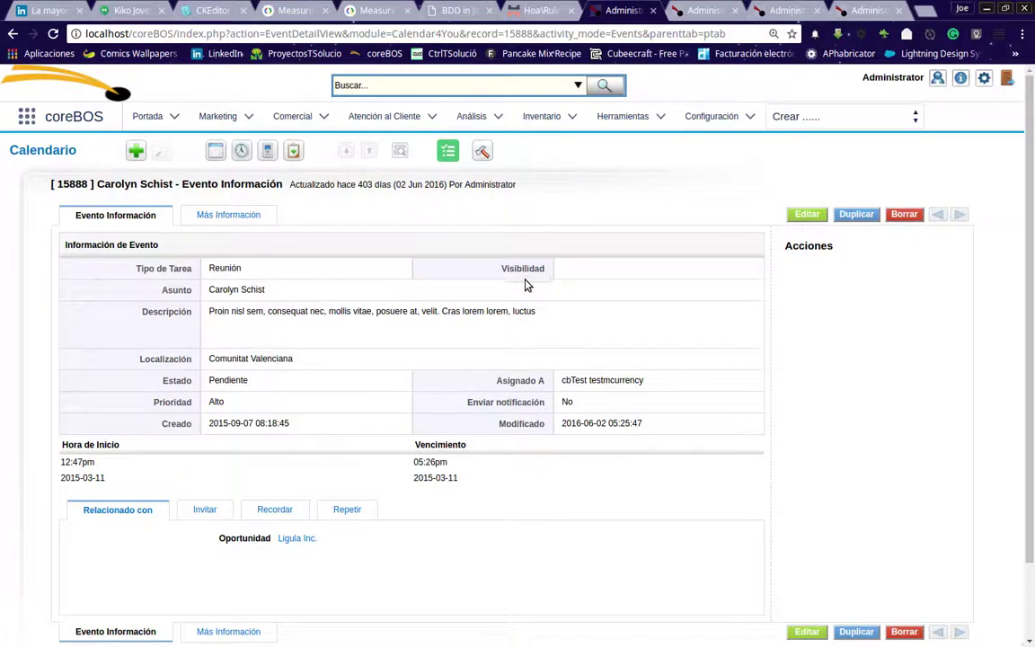
click(806, 214)
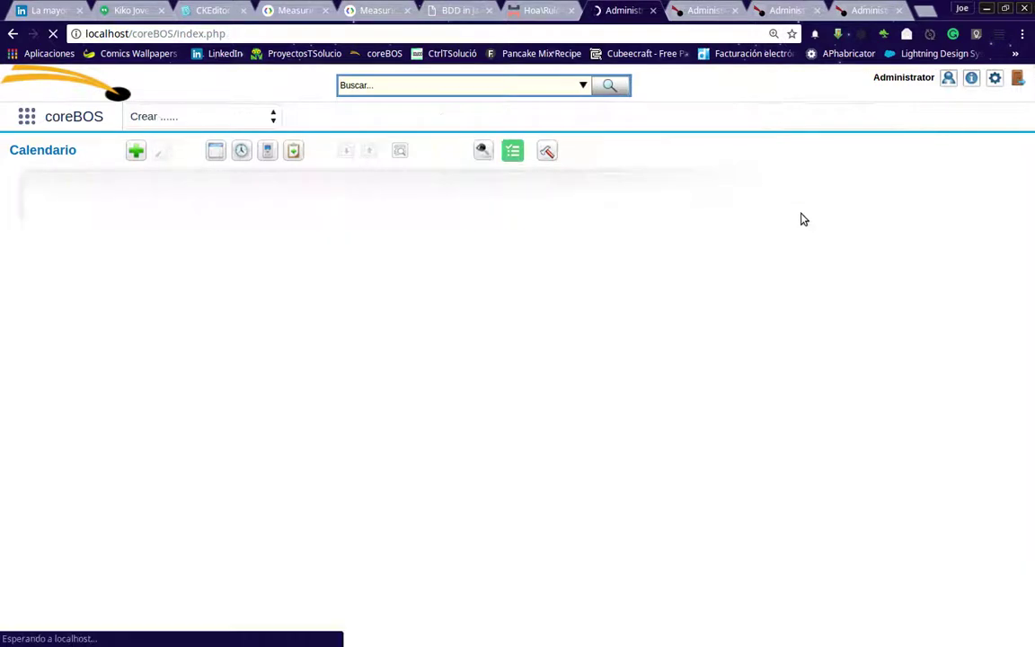
scroll(691, 261, down, 2)
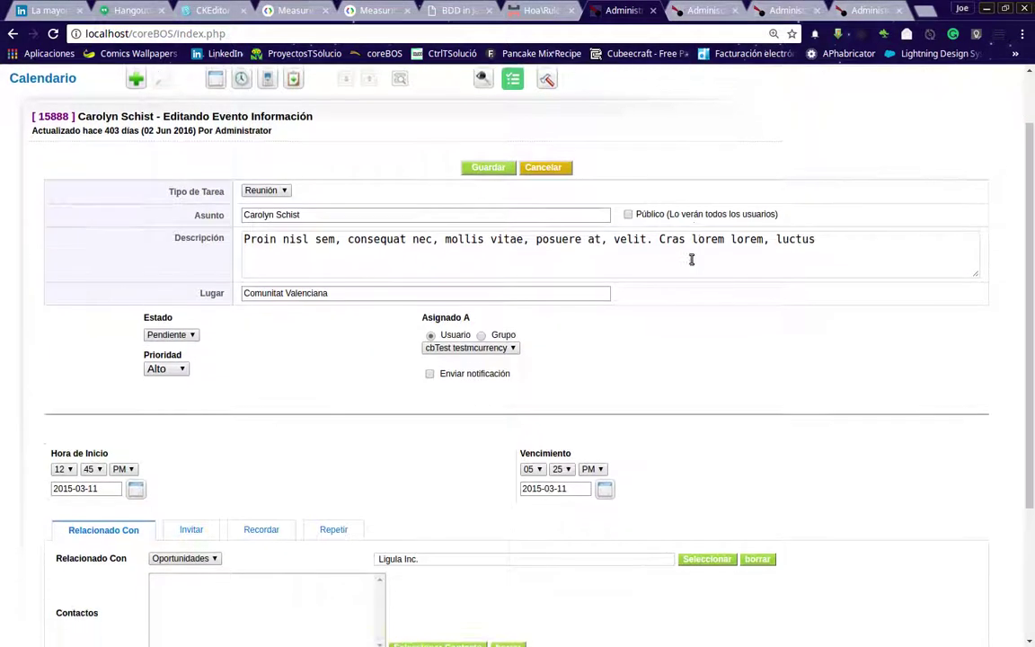
click(270, 186)
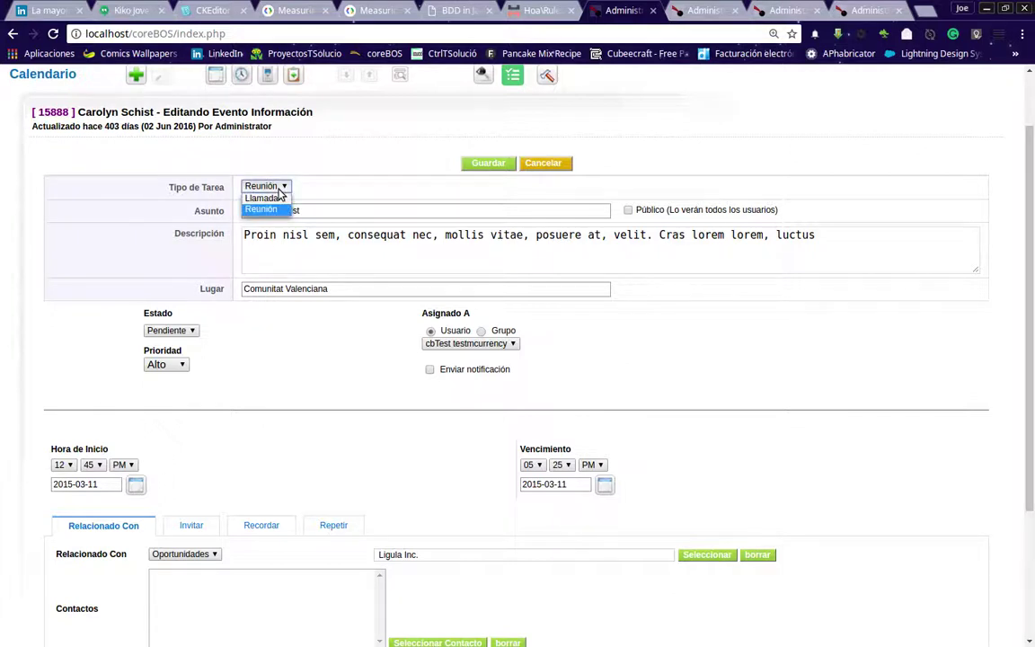
click(275, 210)
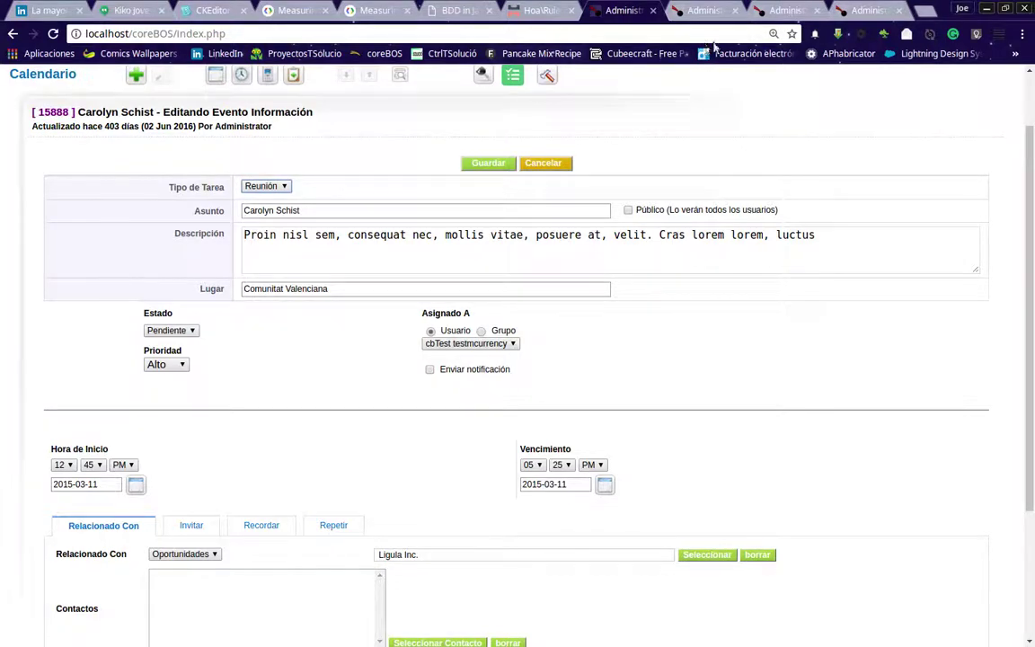
Step: Return to To Do record 29396 in the coreBOSwork installation, and open it for editing
click(702, 9)
click(768, 12)
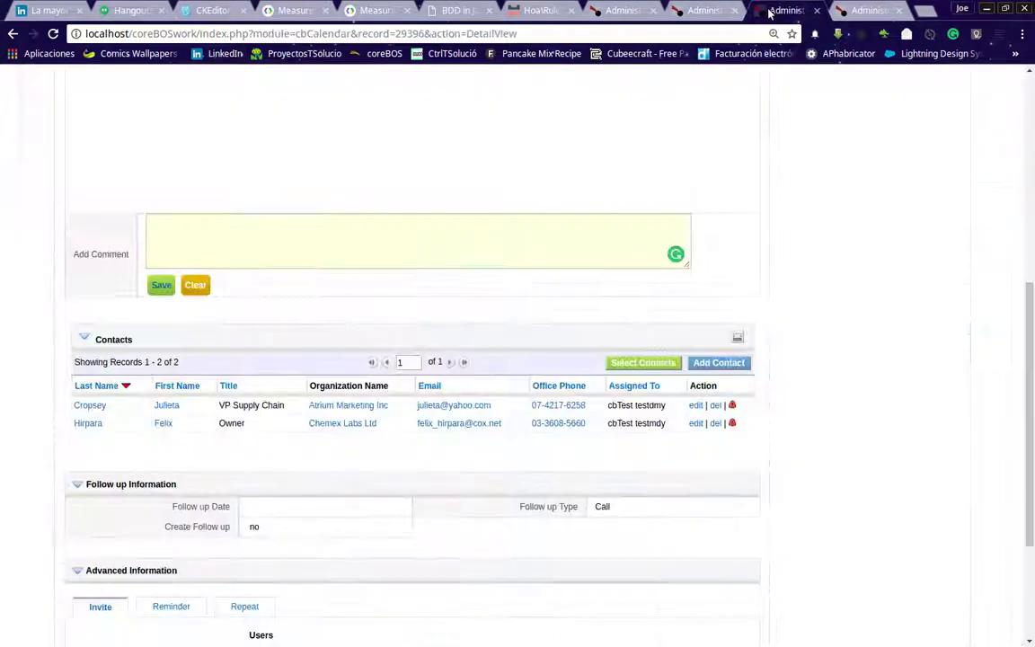
scroll(760, 289, up, 10)
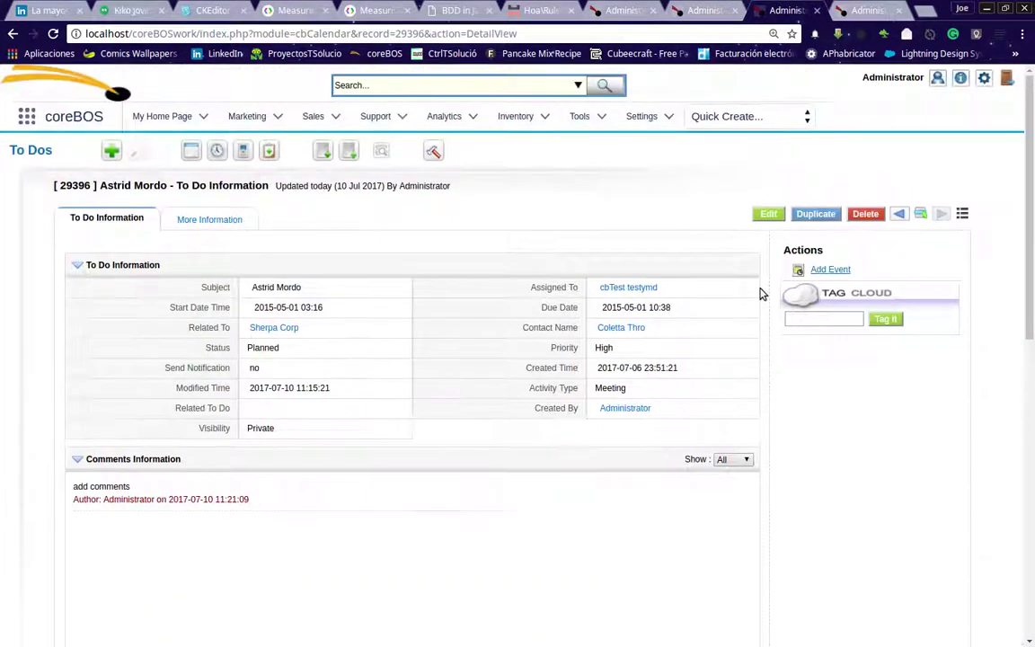
click(761, 220)
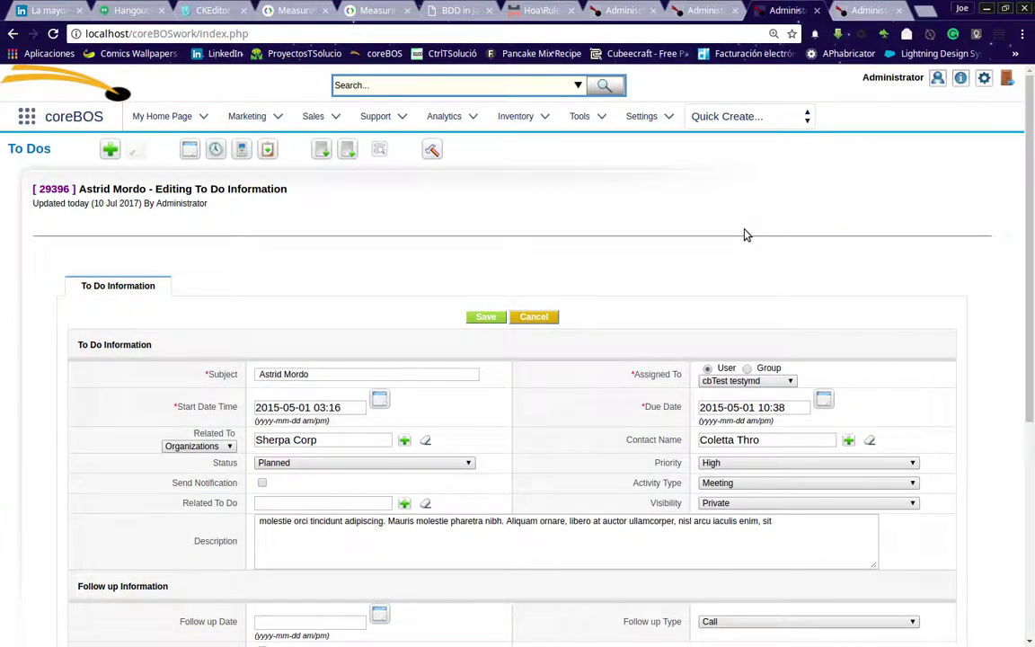
Step: View the Activity Type options in the To Do edit form, keeping Meeting selected
scroll(710, 243, down, 1)
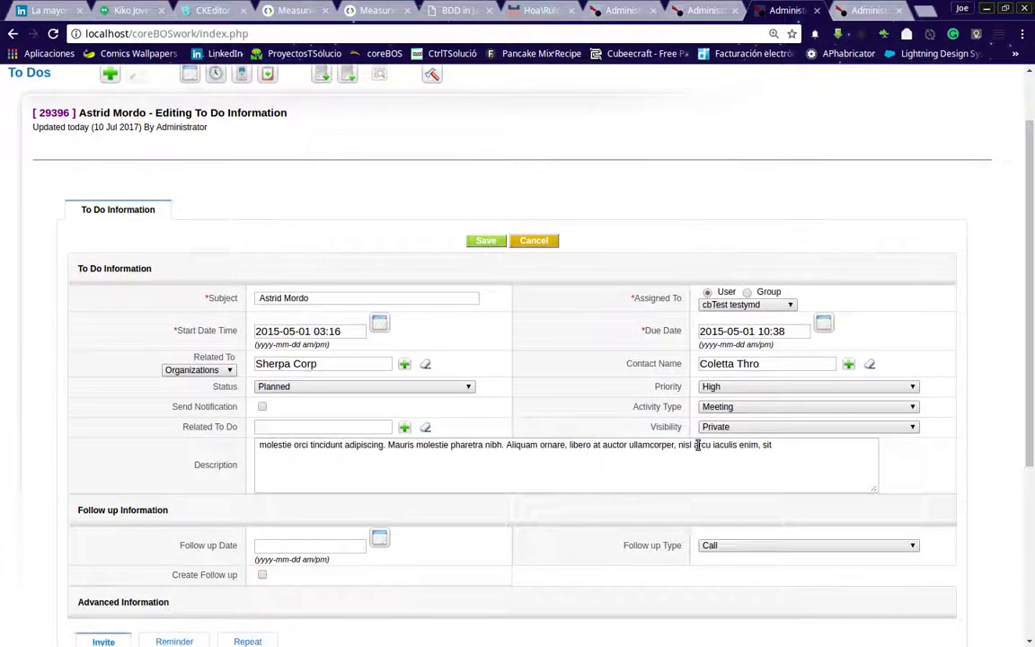
click(733, 409)
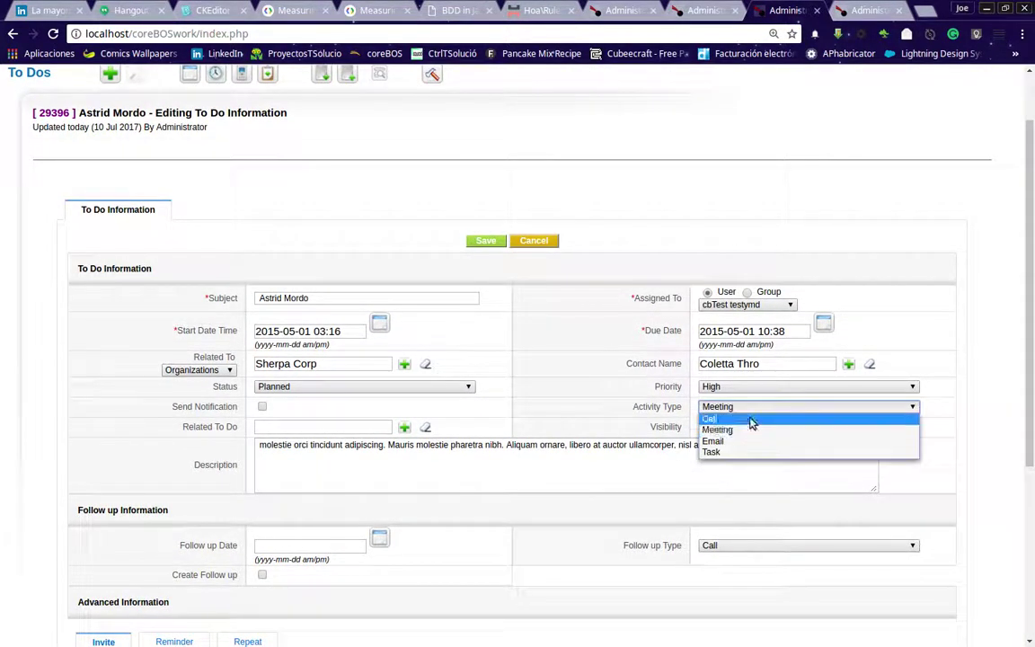
click(755, 409)
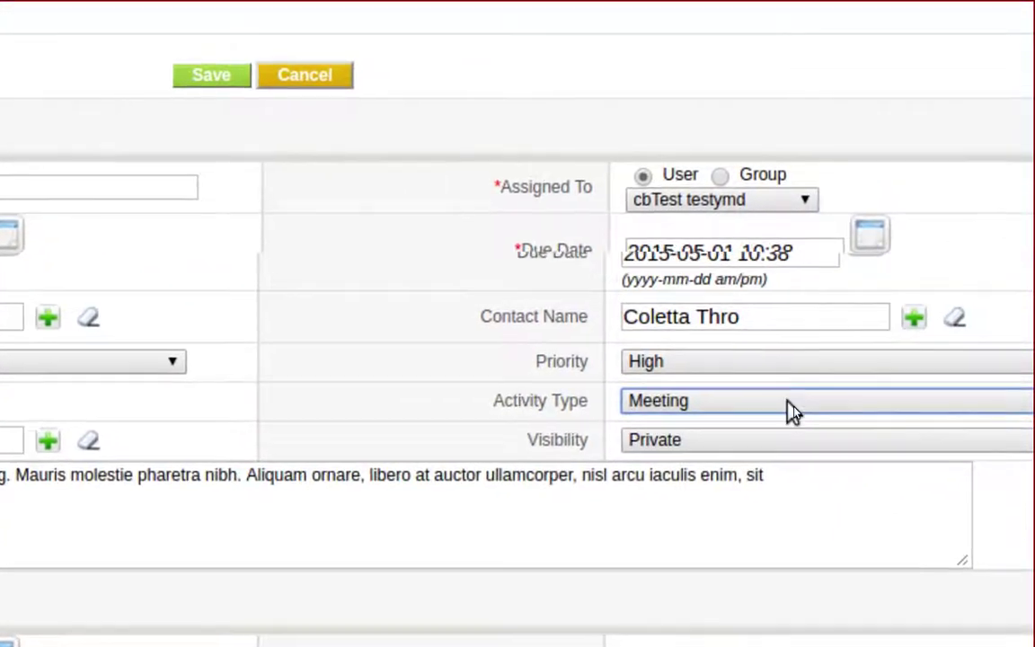
click(842, 388)
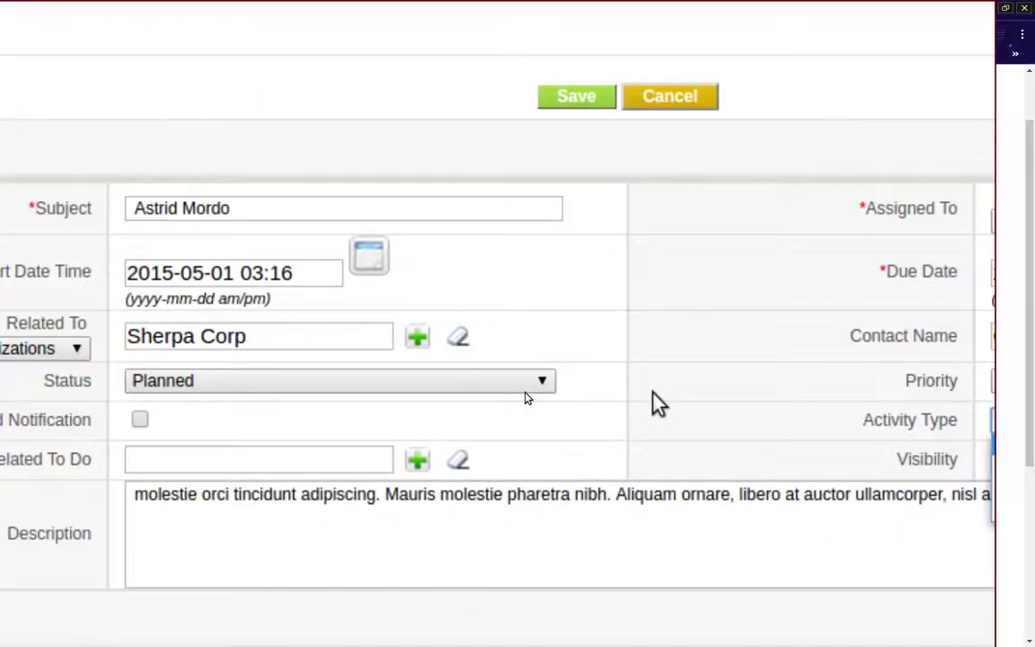
click(196, 373)
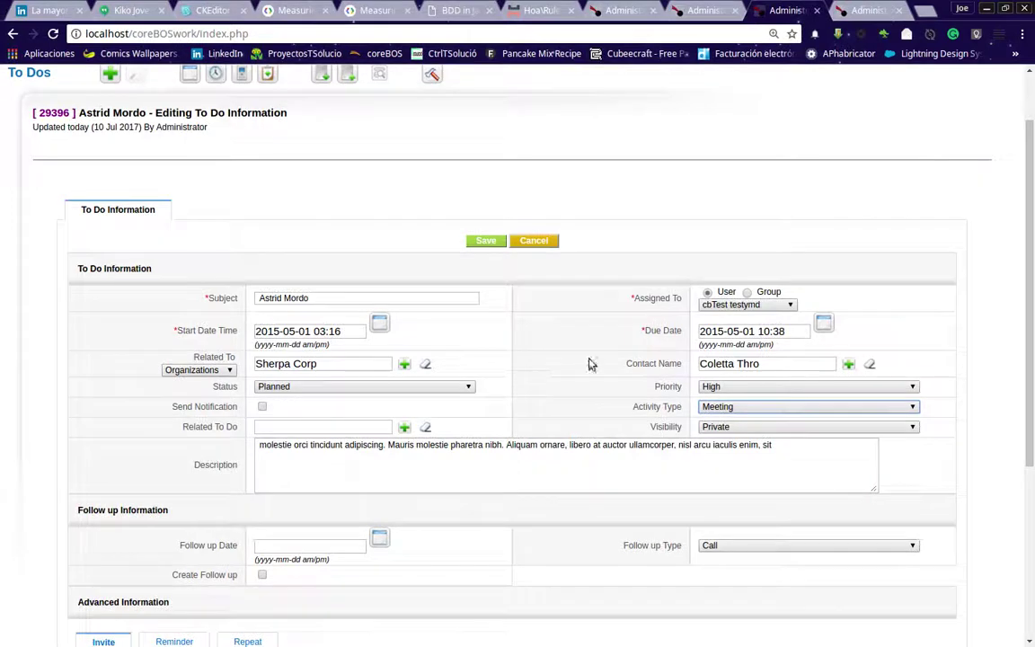
Step: Switch back to the old calendar's event form, and examine its Asunto, Descripción and Lugar fields
click(627, 13)
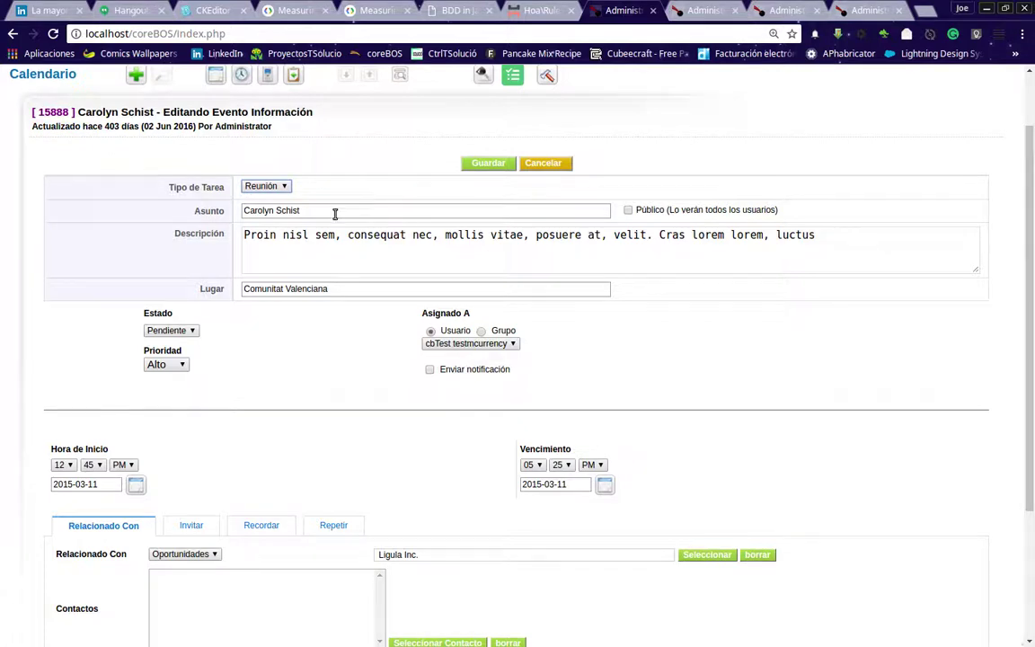
click(338, 261)
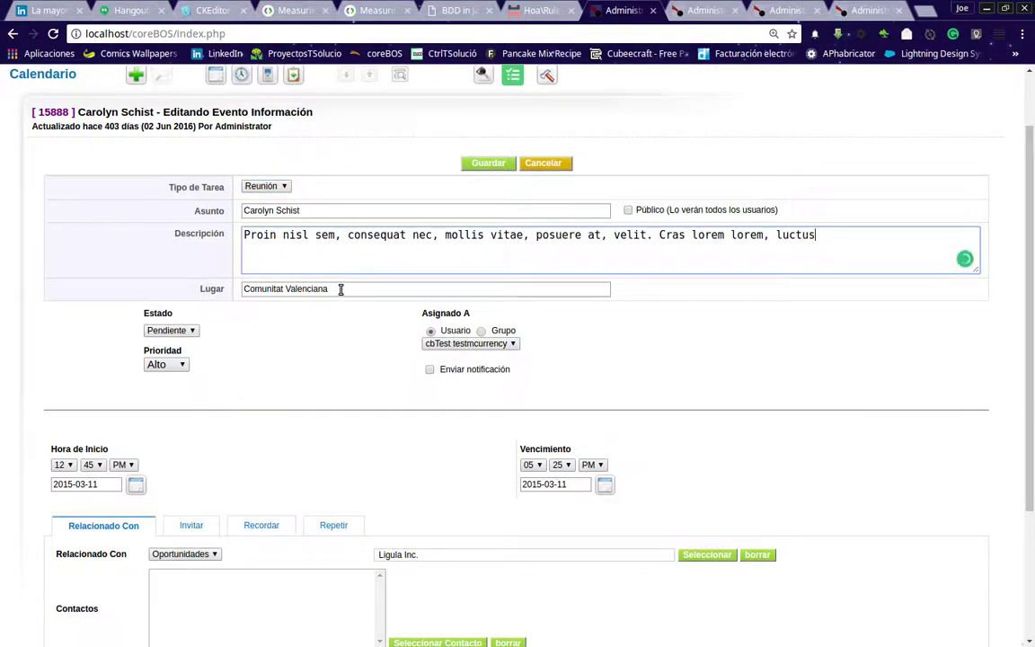
click(346, 289)
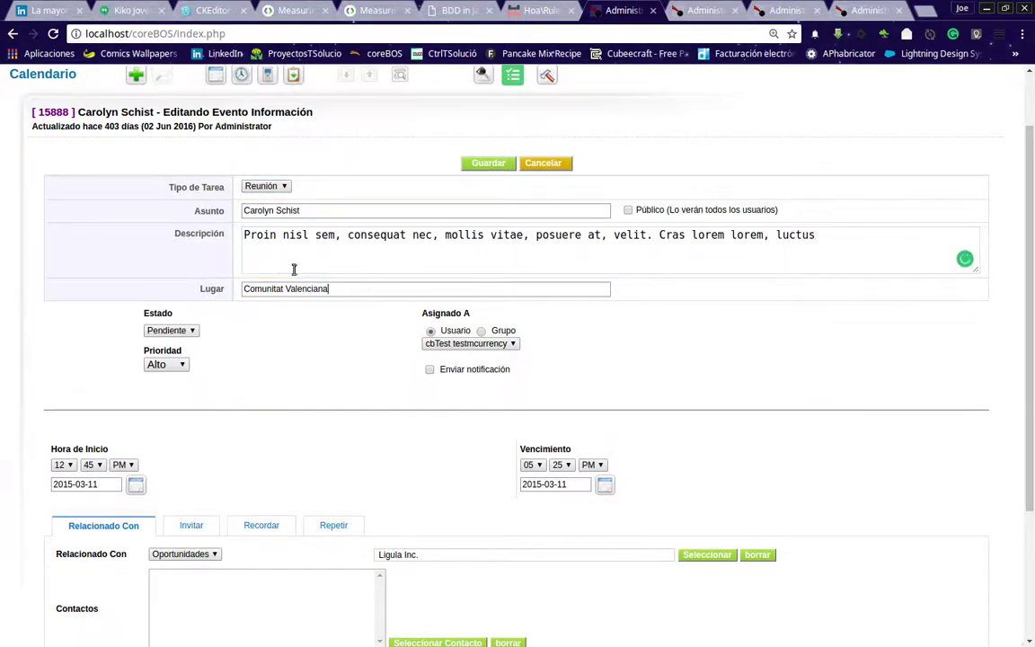
Step: Return to the To Do edit form, and examine its Subject and Description fields for comparison
click(708, 10)
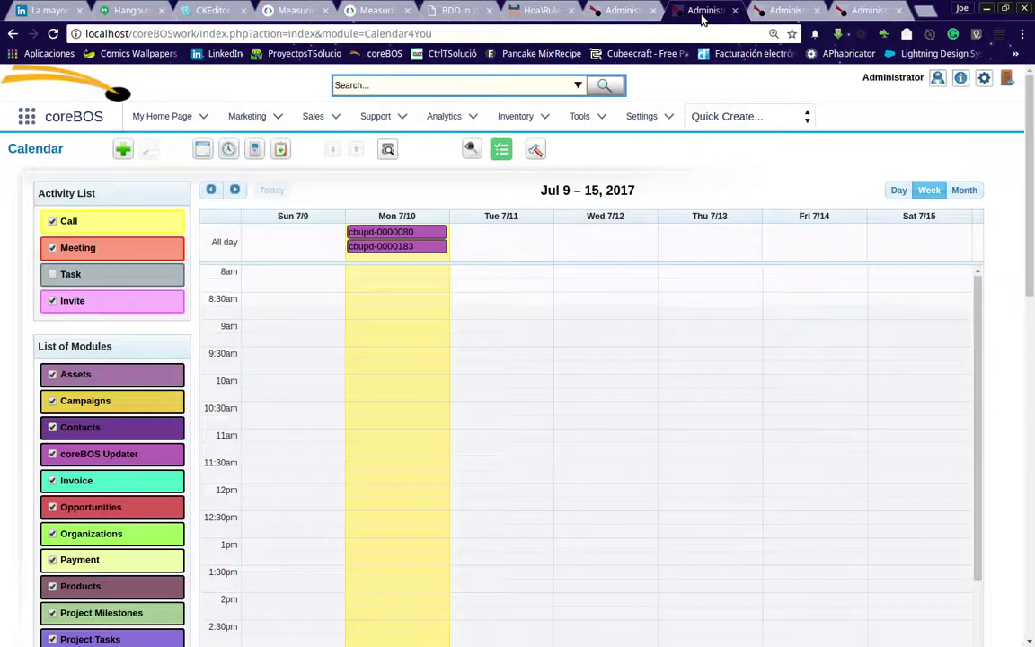
click(782, 10)
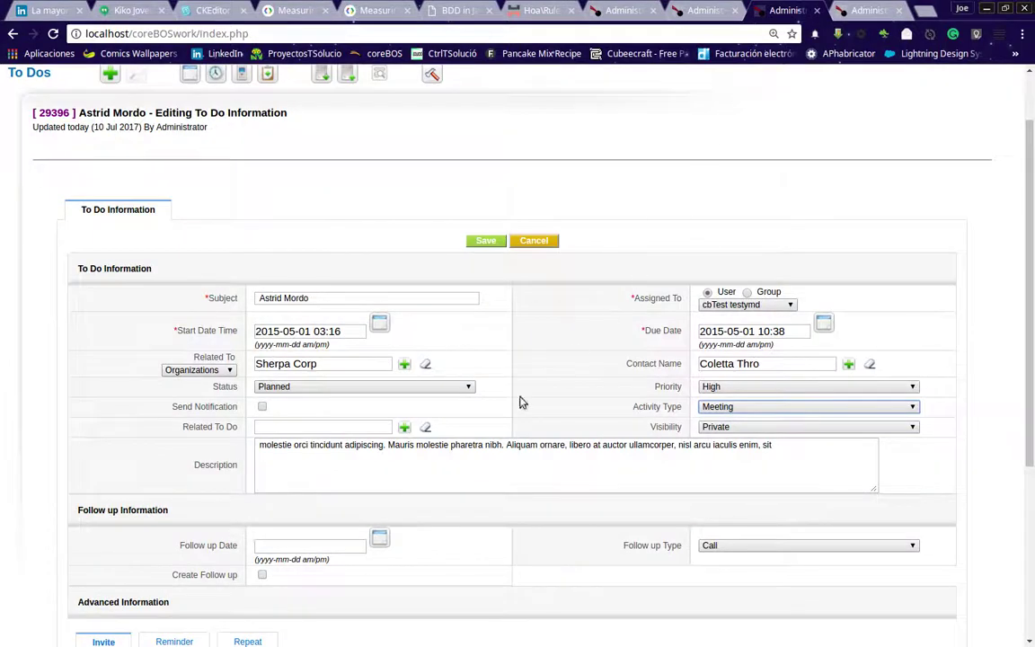
click(376, 299)
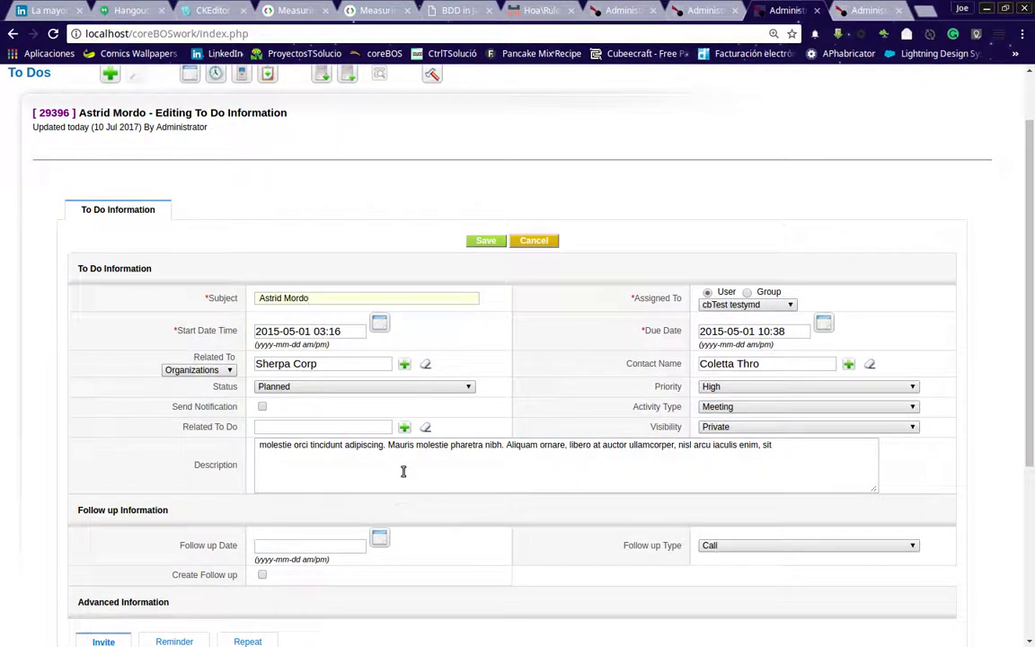
click(403, 471)
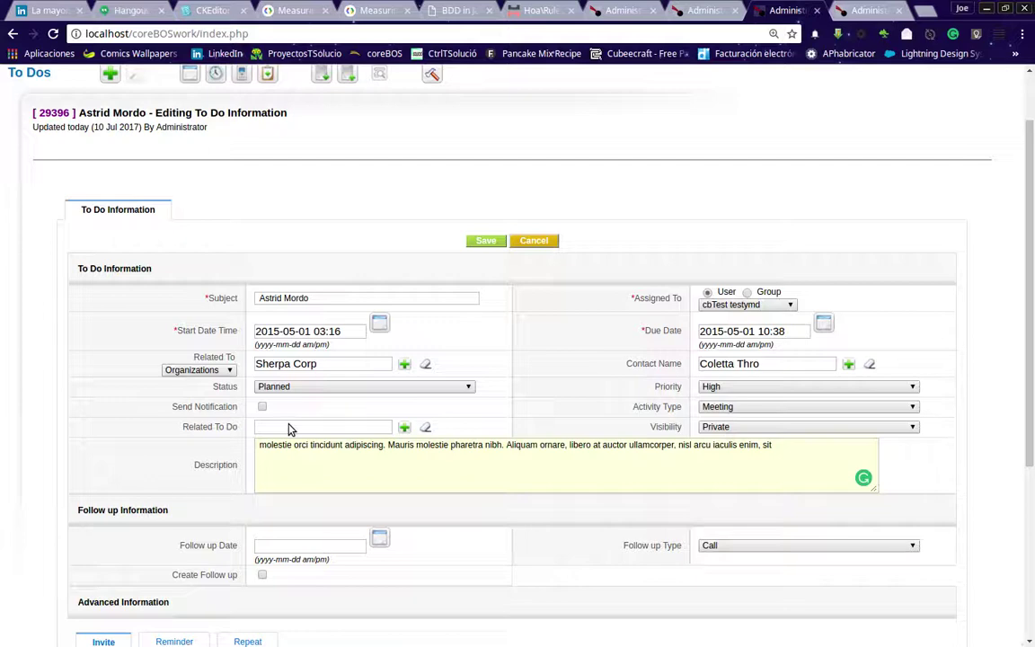
Step: View the Visibility options in the To Do edit form, keeping Private selected
scroll(290, 429, up, 1)
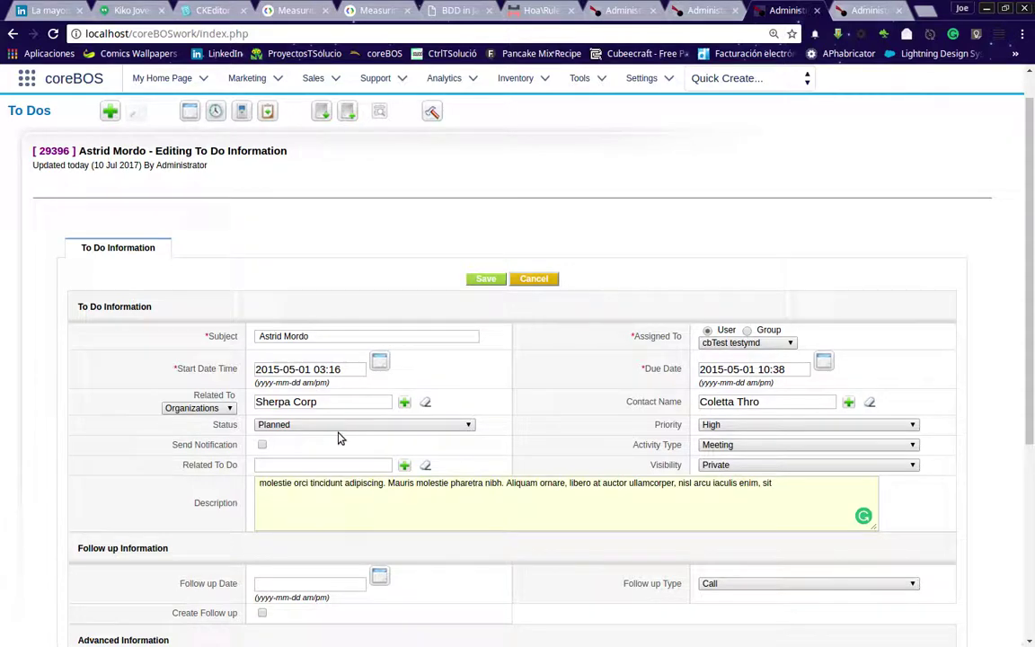
scroll(341, 433, down, 2)
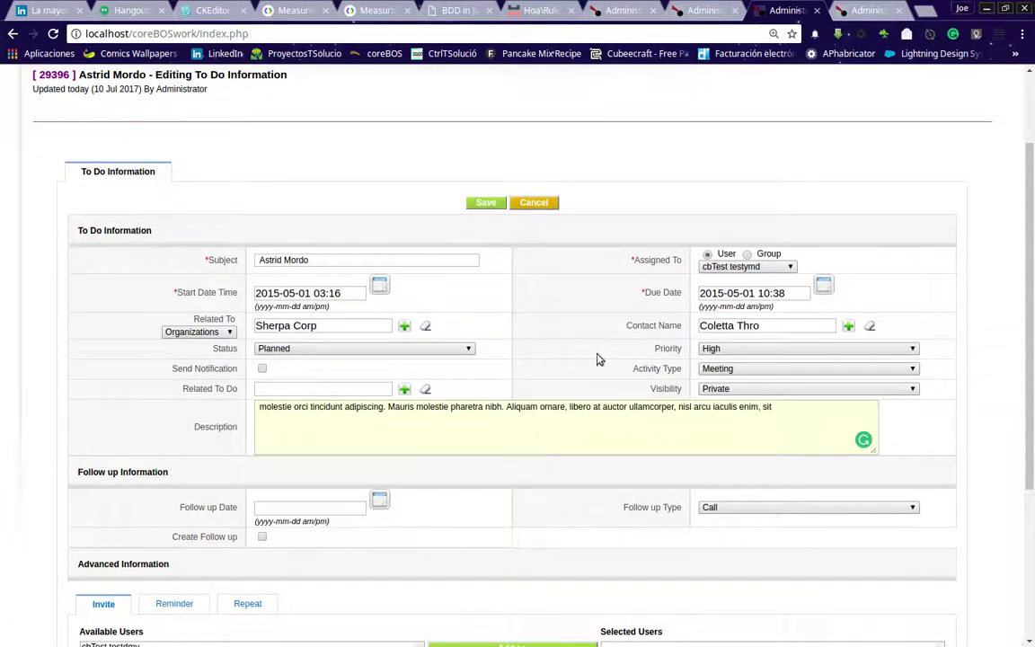
click(835, 392)
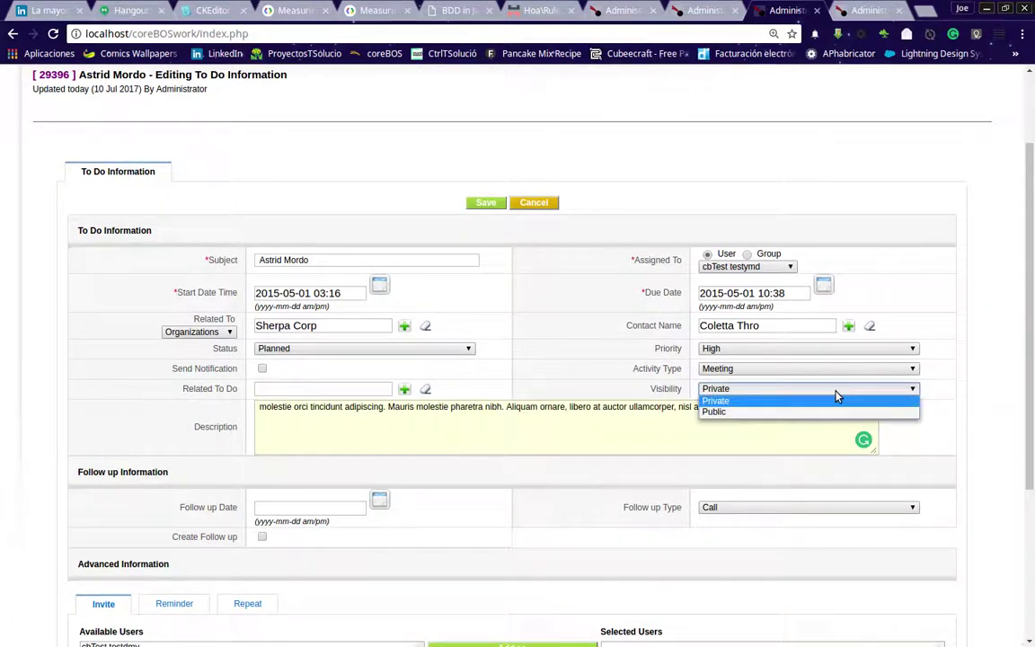
click(525, 409)
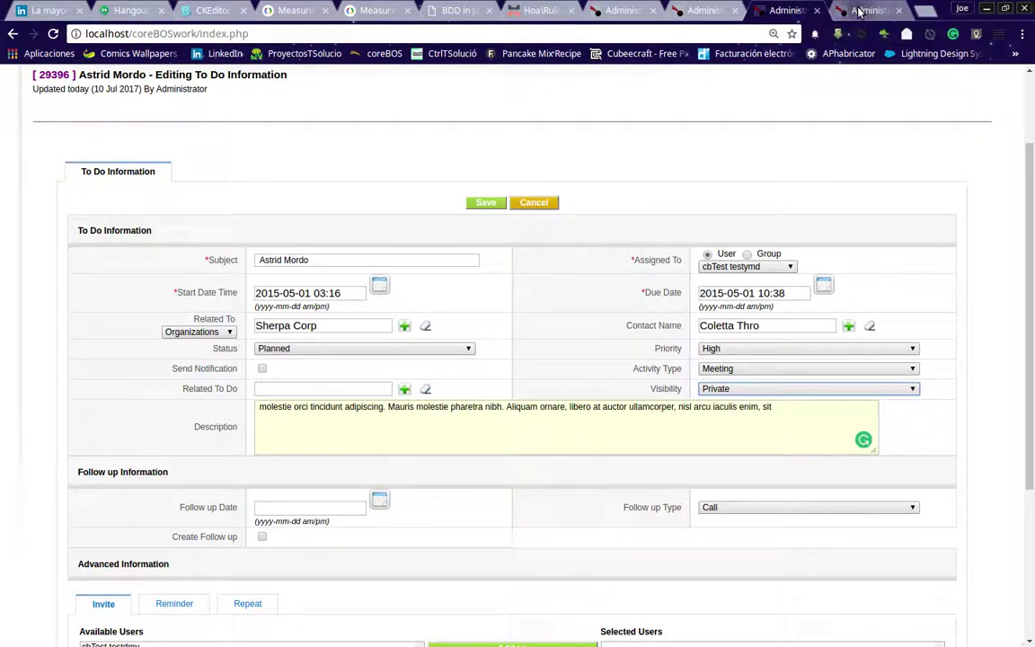
Step: Compare the old event form's Enviar notificación option with the Send Notification field in the To Do edit form
click(673, 11)
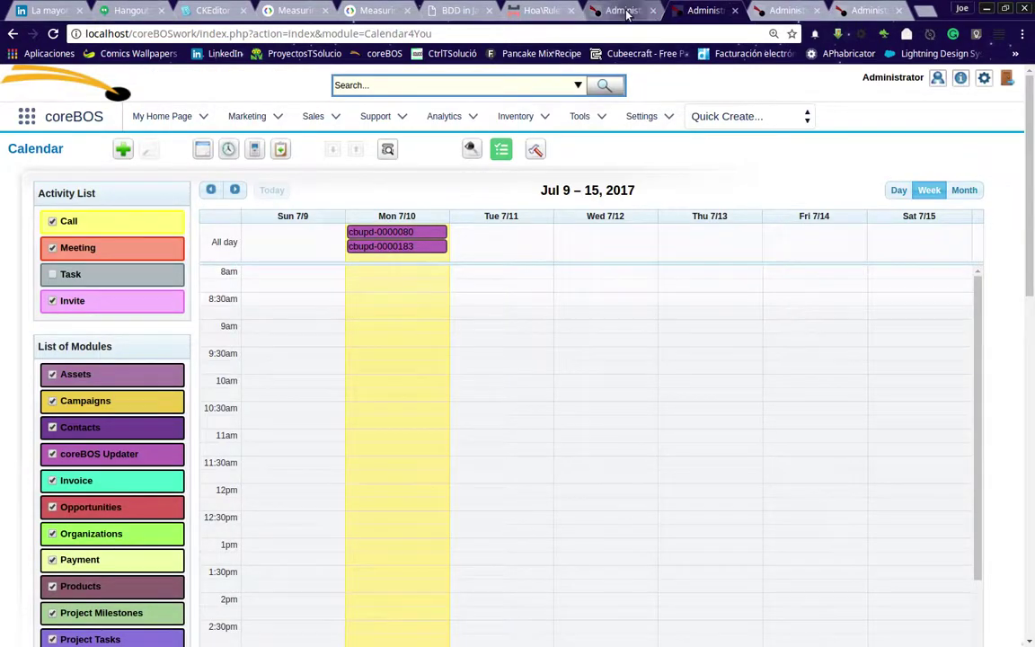
click(626, 13)
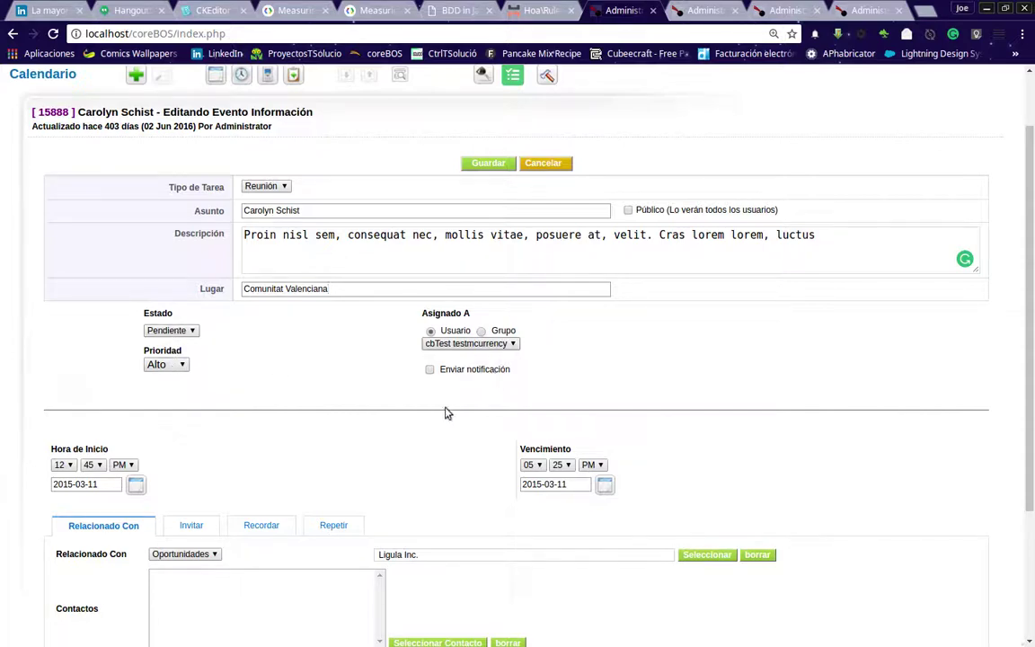
click(430, 371)
click(705, 11)
click(760, 13)
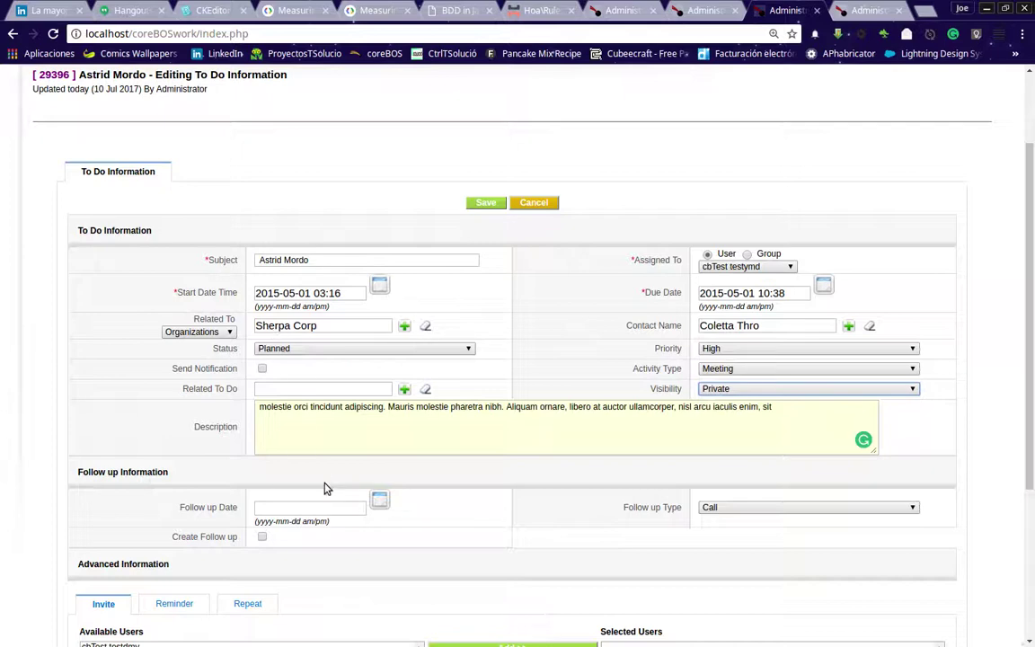
Step: Examine the old event form's date, Relacionado Con and Contactos fields, and return to the To Do edit form
click(702, 10)
click(620, 10)
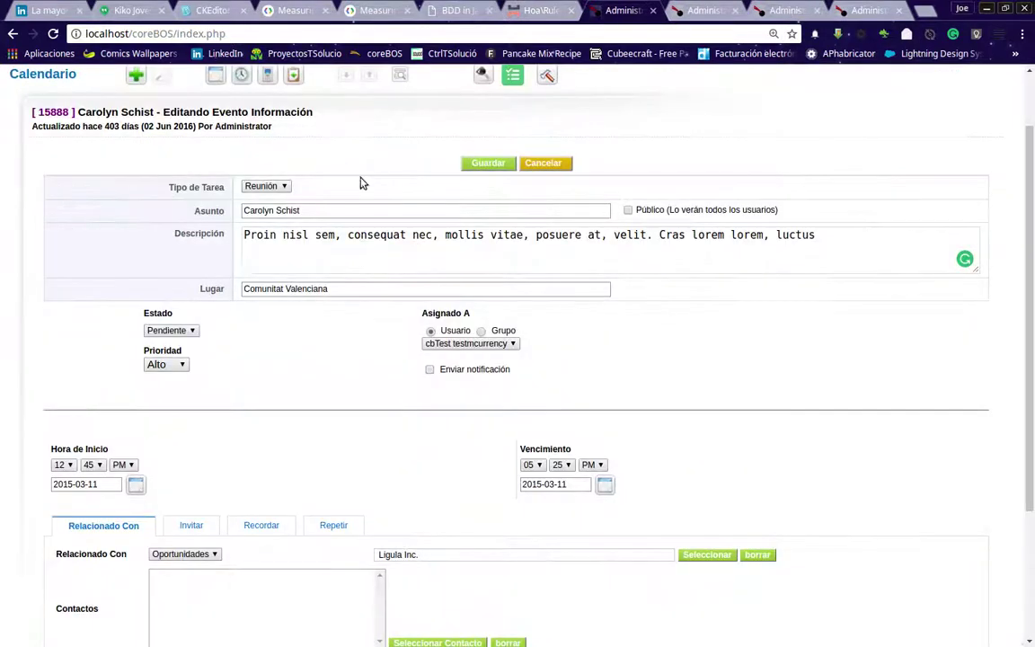
scroll(356, 437, down, 2)
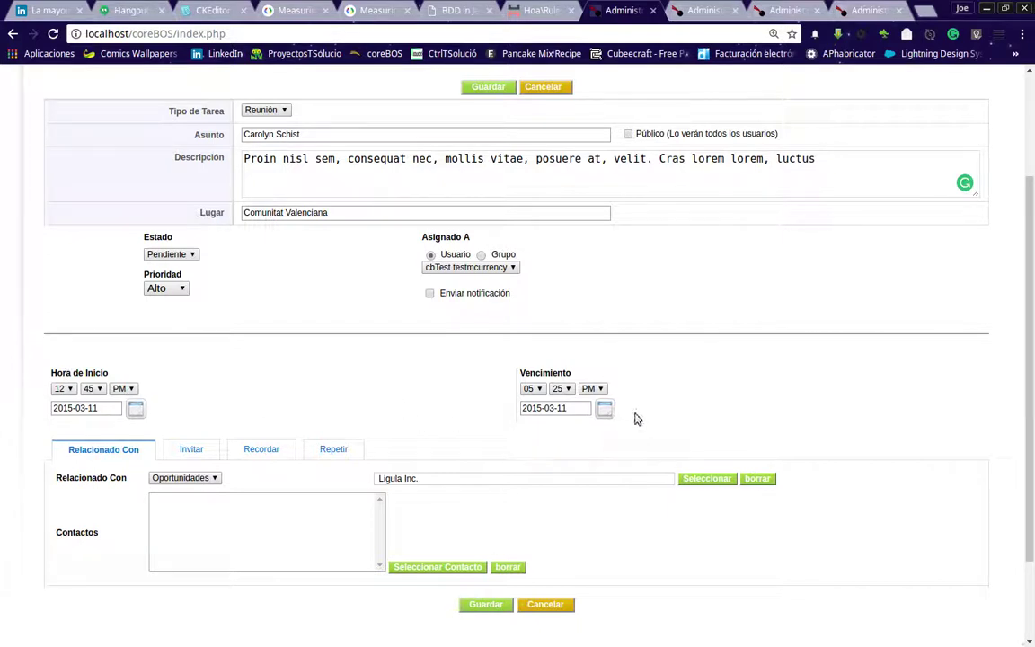
click(784, 10)
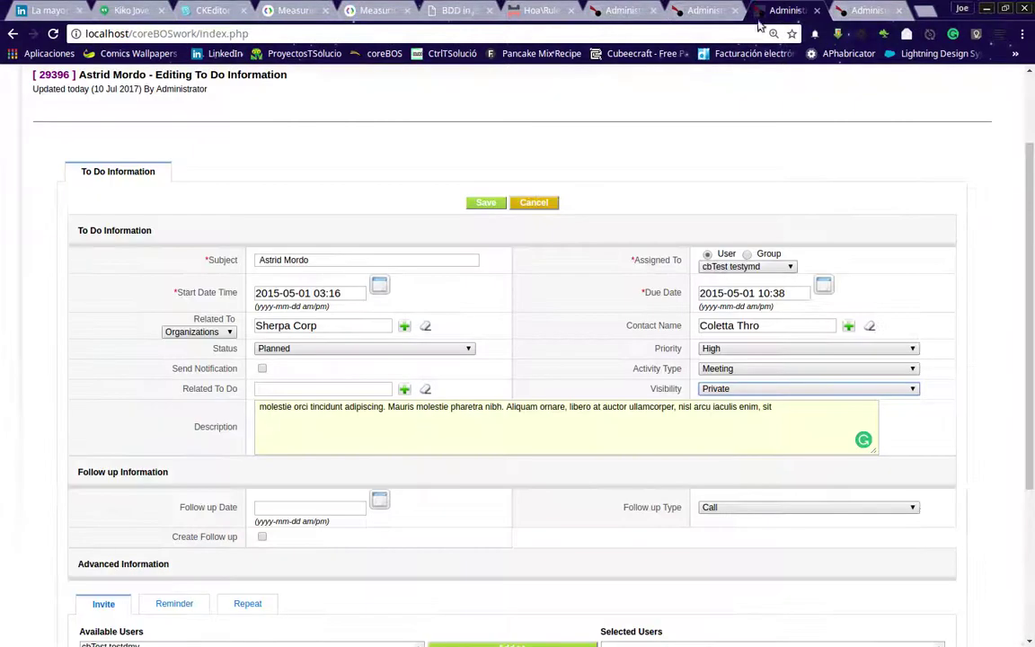
Step: Open the Start Date Time calendar picker in the To Do edit form
click(341, 292)
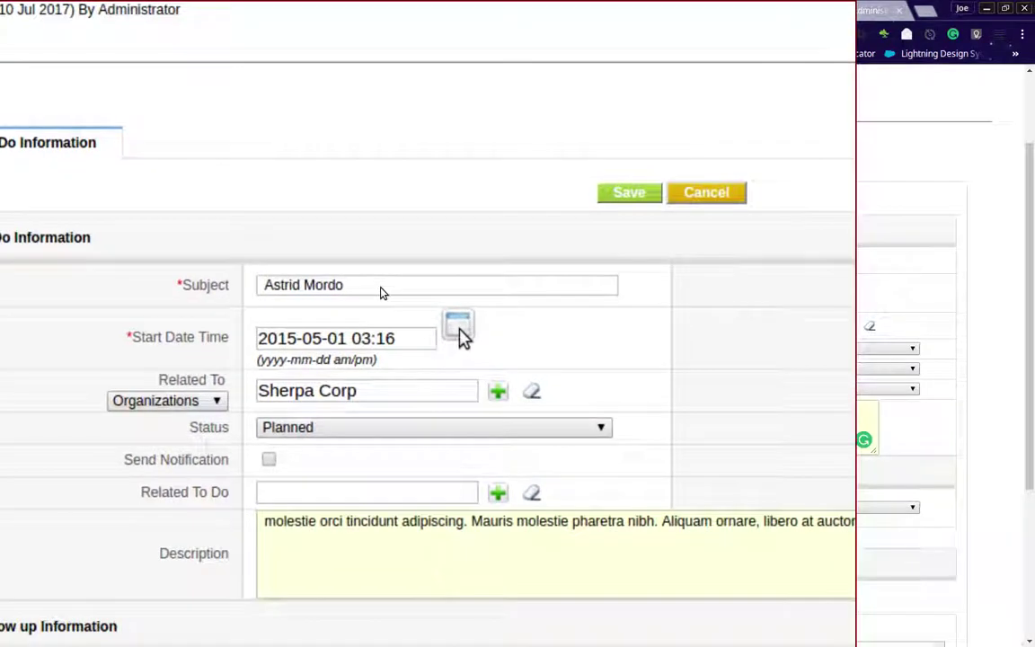
click(462, 310)
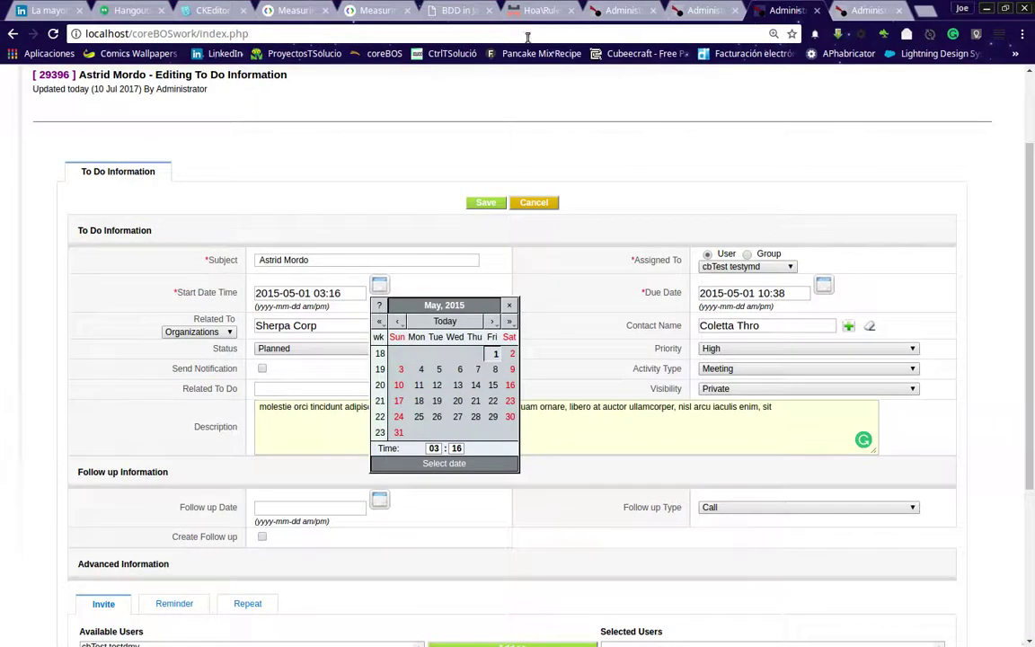
Step: In the old event form, view the Hora de Inicio hour and minute options and set the period to AM
click(604, 16)
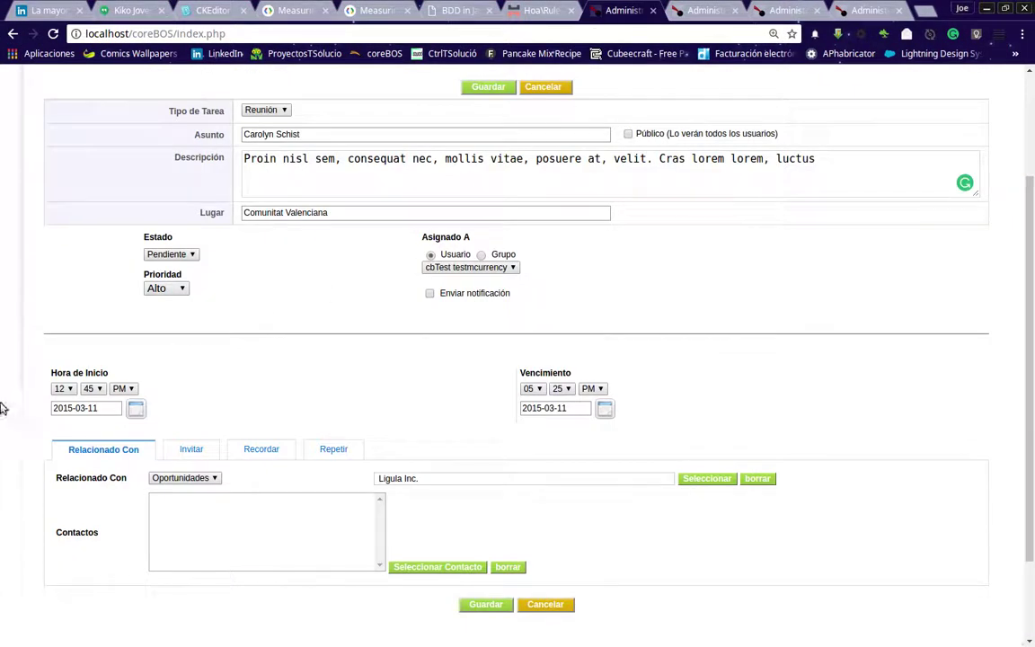
click(64, 389)
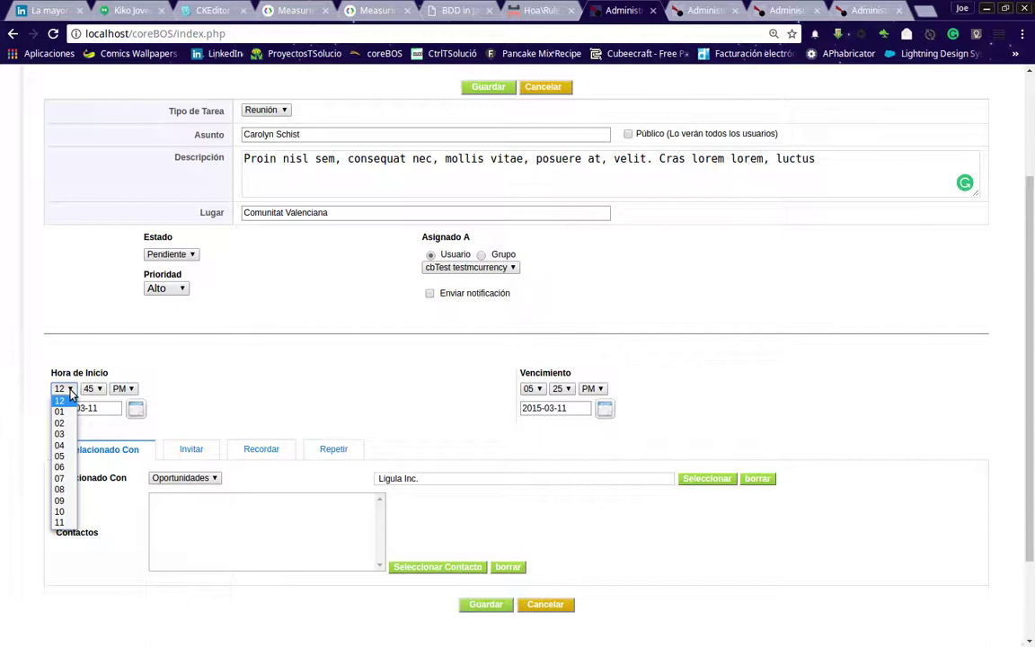
click(71, 393)
click(93, 389)
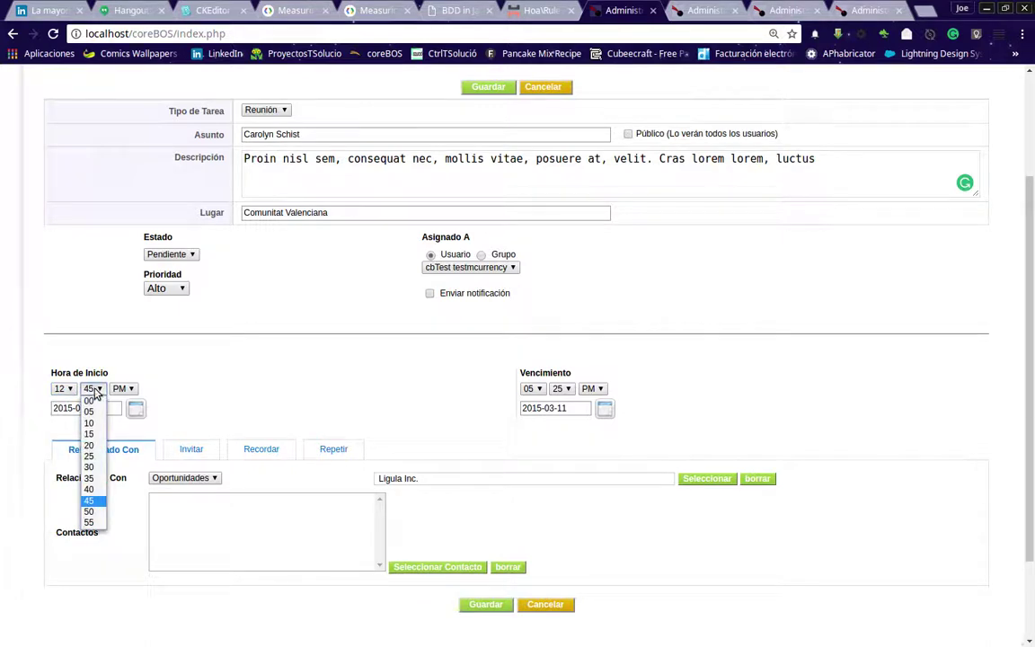
click(94, 391)
click(123, 389)
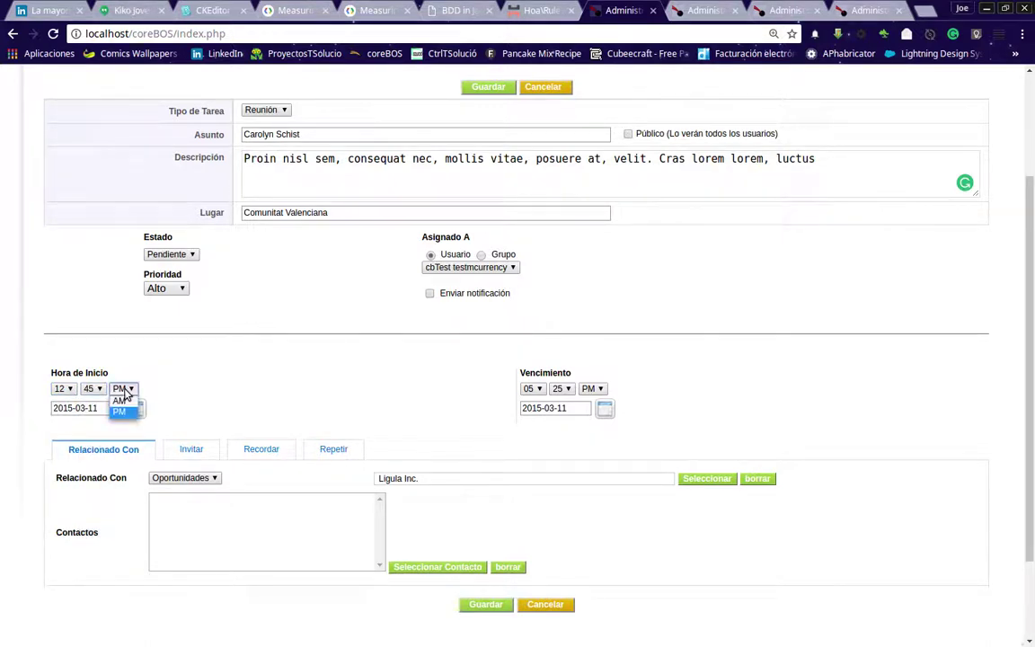
click(127, 402)
Step: Examine the minute and hour choices again and the date picker for Hora de Inicio in the old event form
click(93, 389)
click(88, 389)
click(70, 391)
click(75, 399)
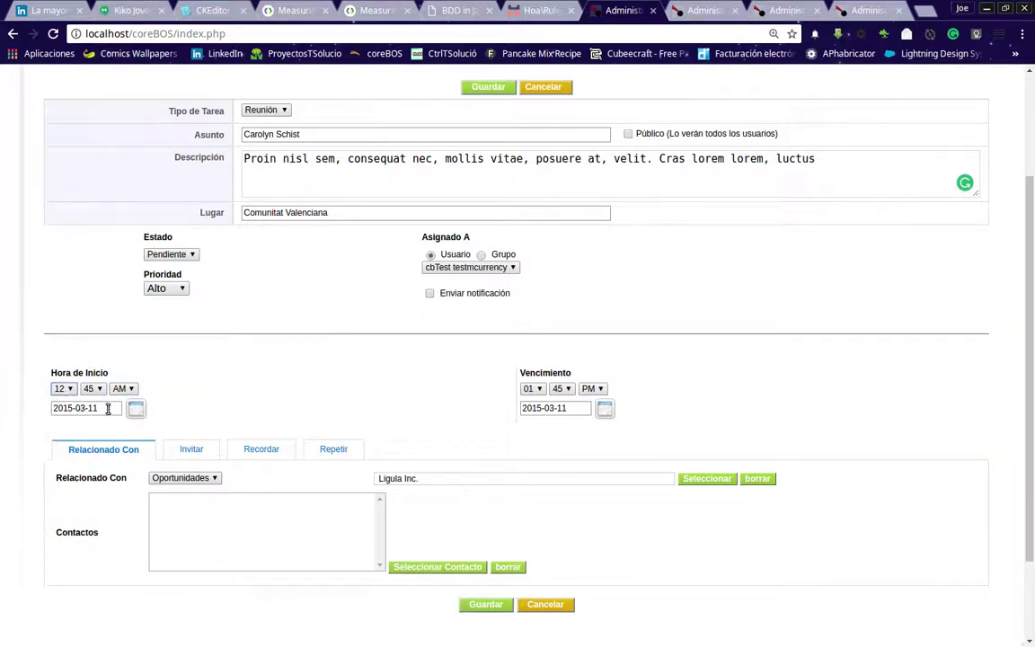
click(136, 409)
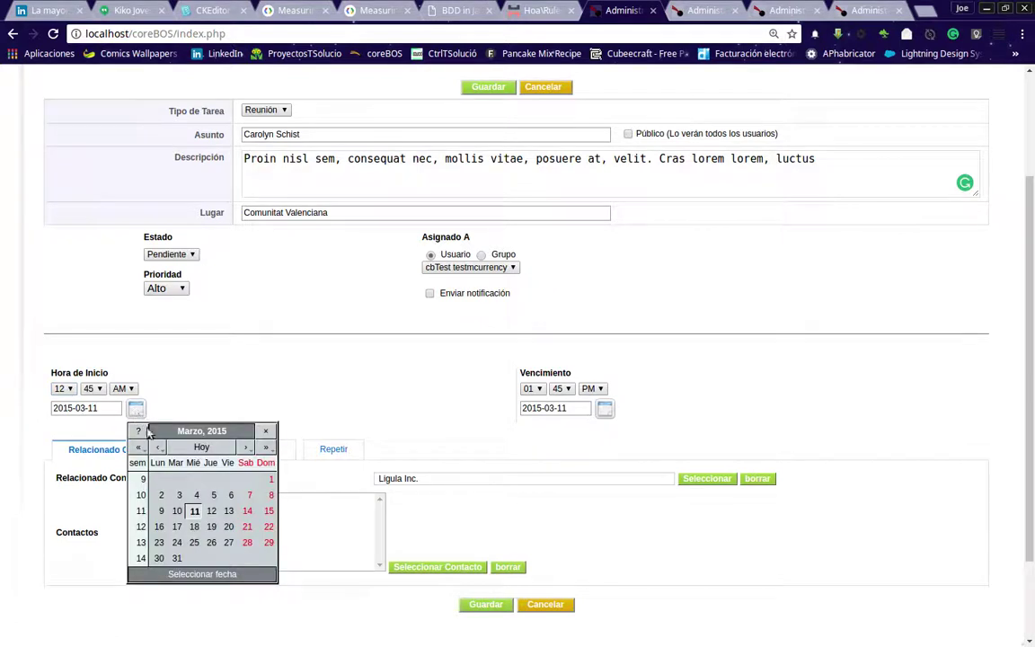
click(226, 366)
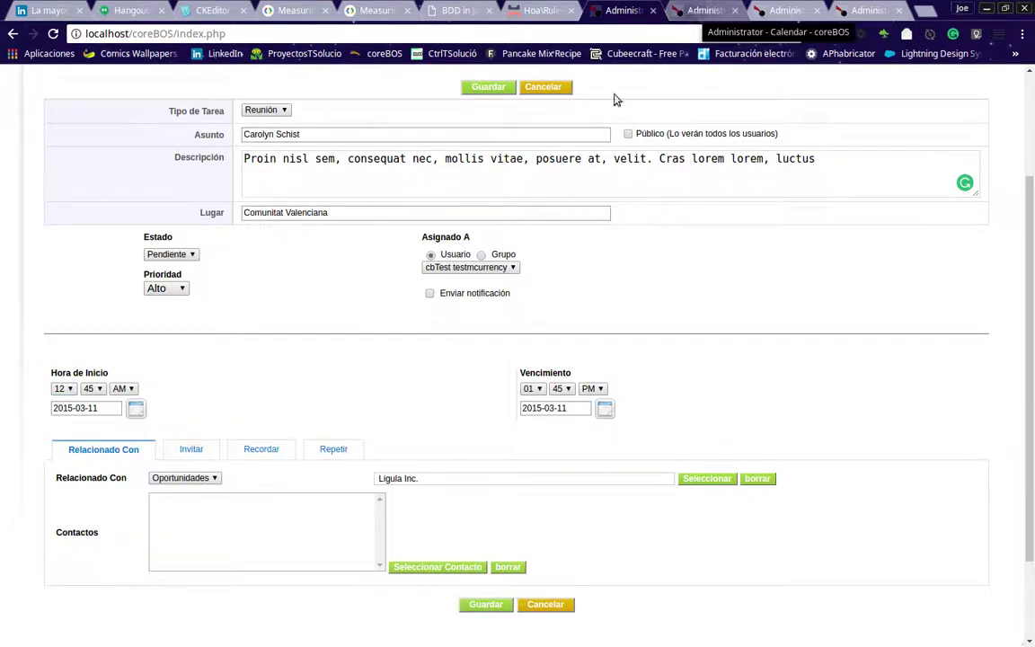
Step: Set the old event's Hora de Inicio to 05:30
click(61, 390)
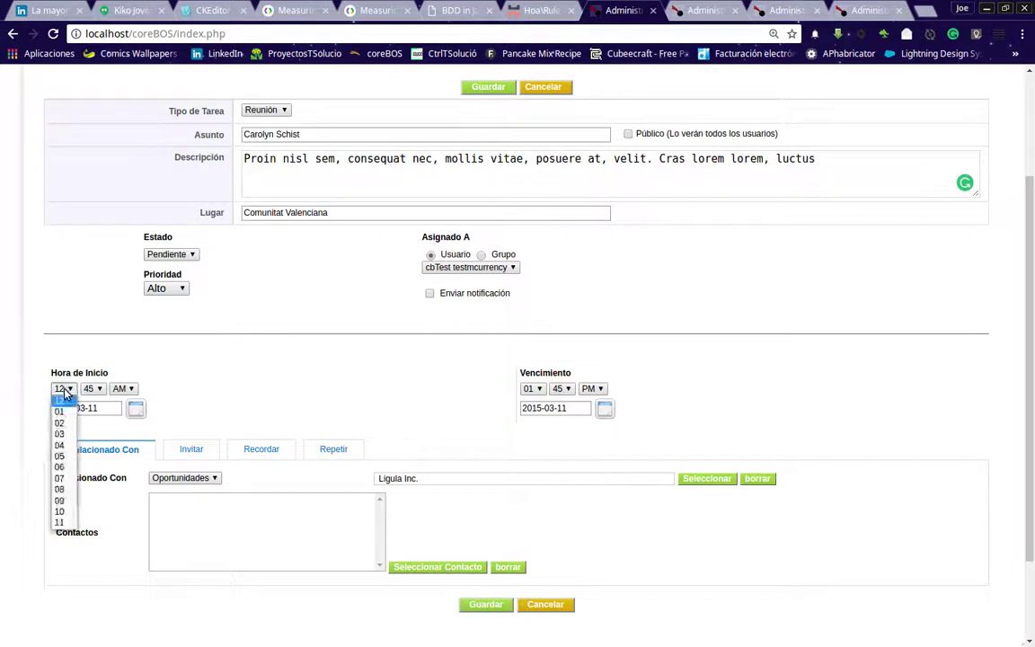
click(59, 457)
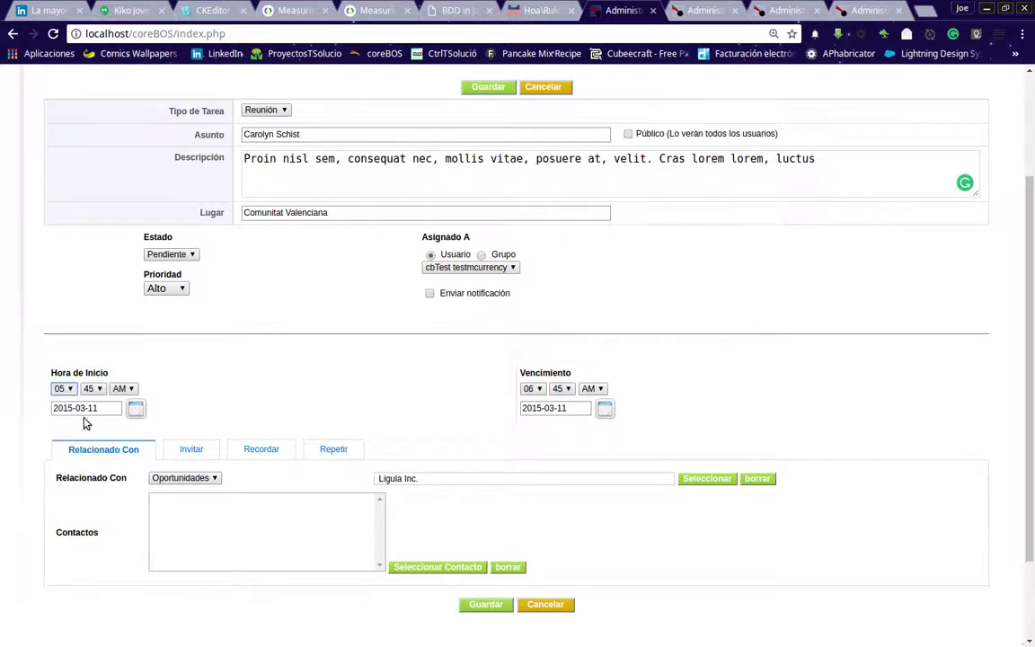
click(89, 388)
click(90, 470)
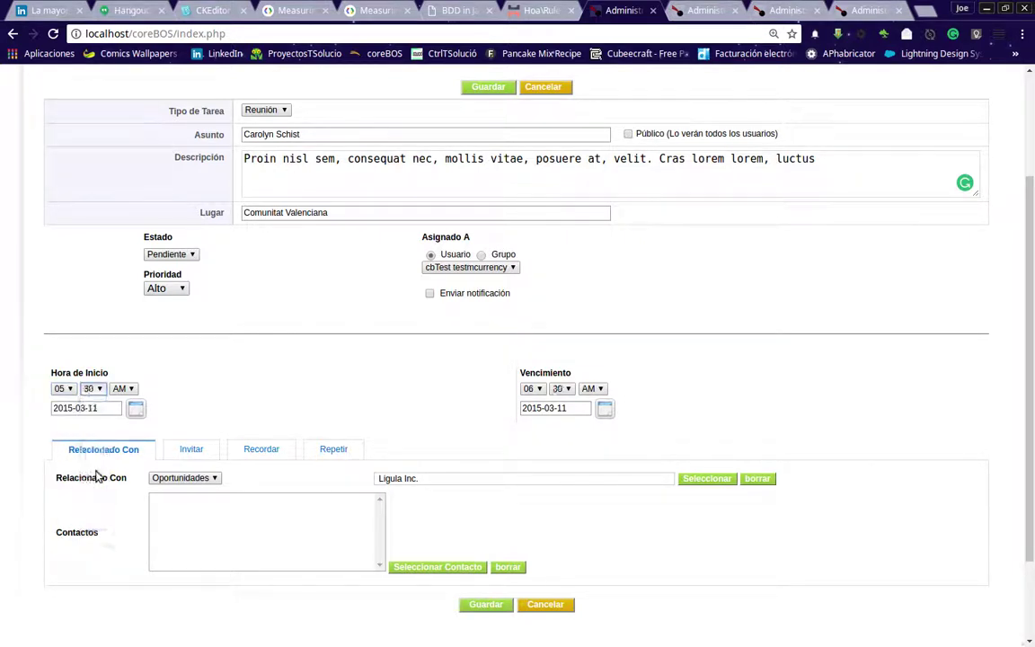
Step: Set the old event's Hora de Inicio to 03:45
click(89, 388)
click(89, 502)
click(62, 388)
click(60, 434)
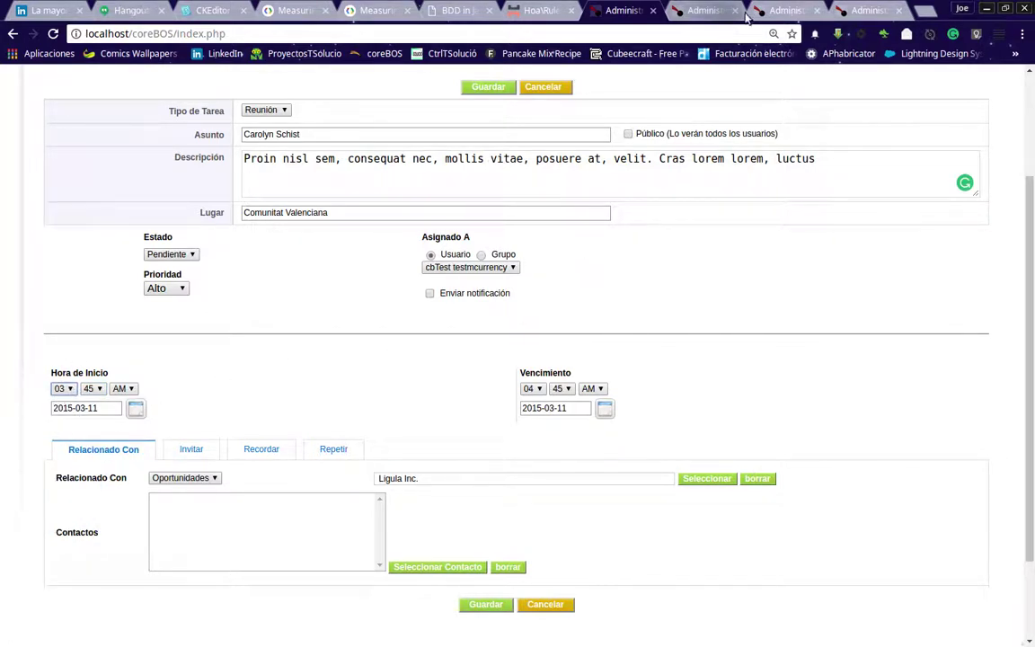
Step: In the To Do edit form, raise the Start Date Time hour to 10 using the calendar picker
click(781, 9)
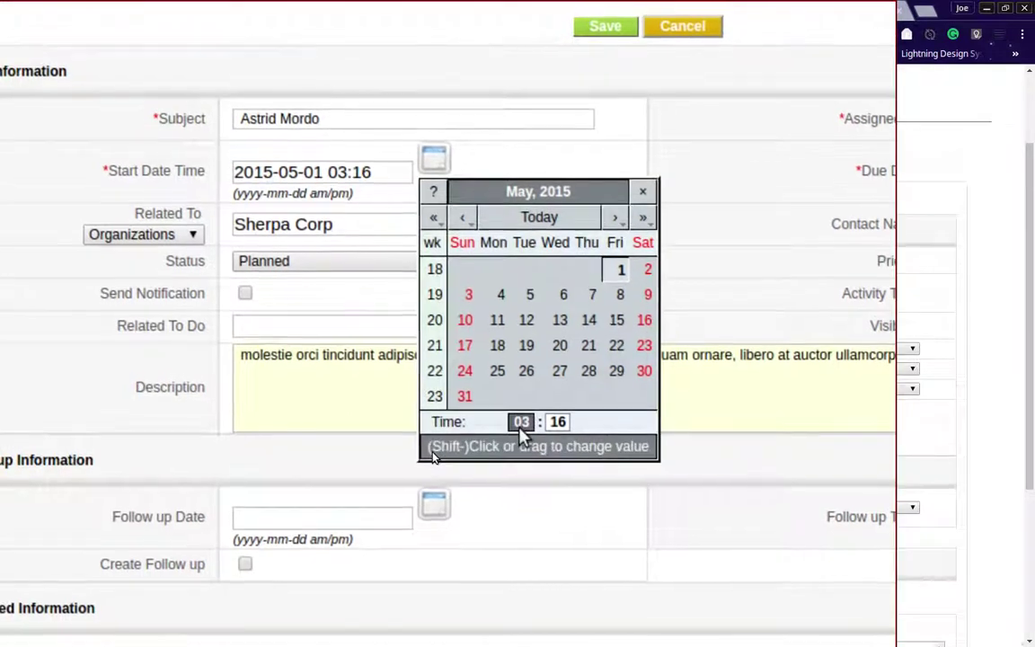
click(521, 442)
click(523, 429)
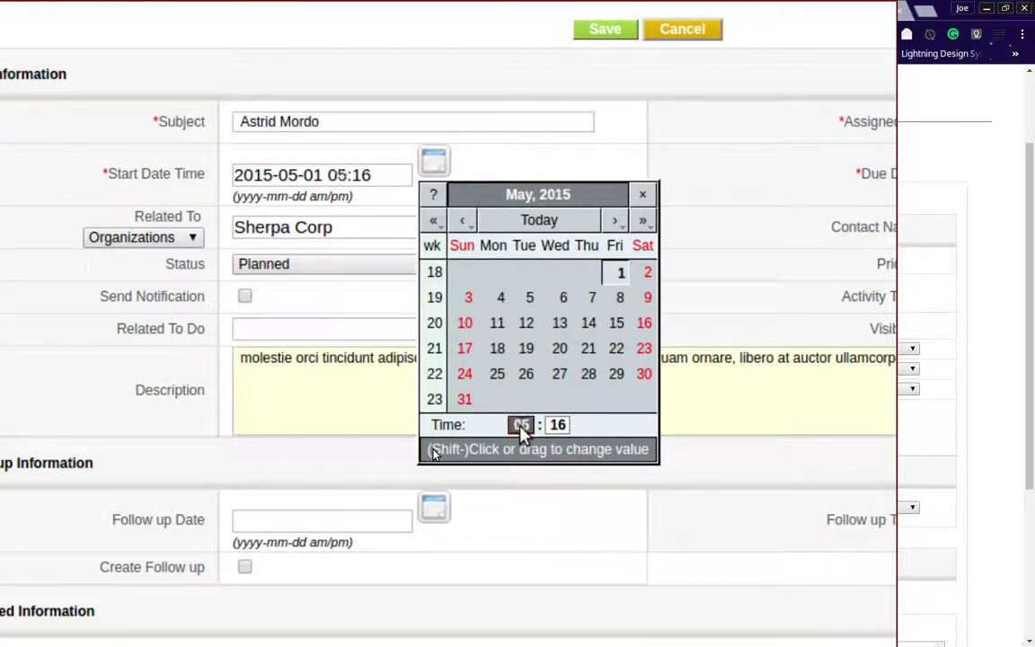
click(523, 429)
click(523, 429)
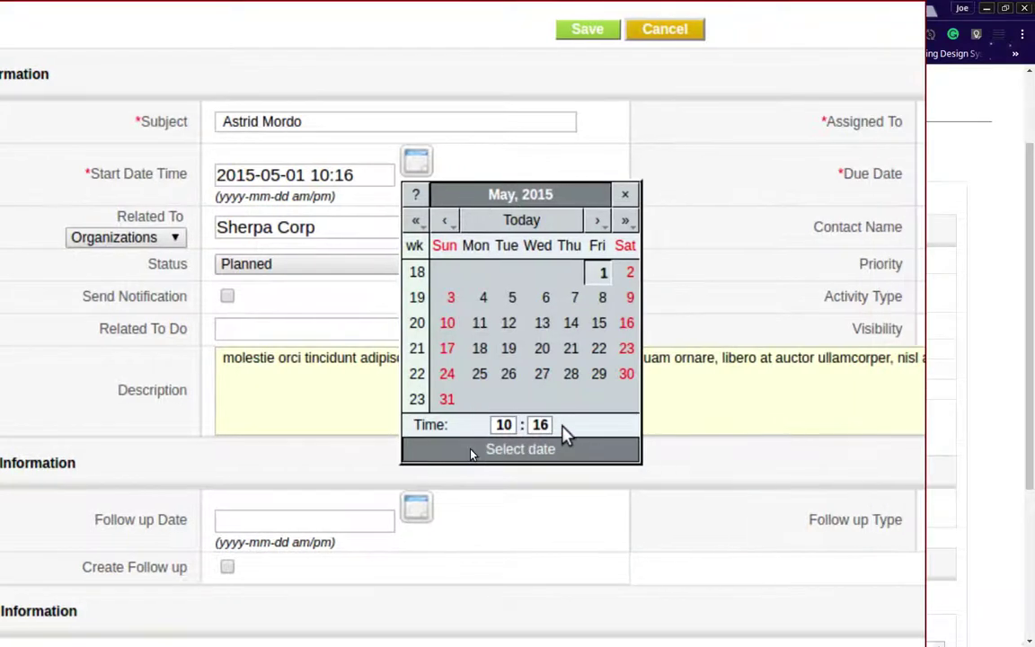
Step: Raise the Start Date Time minutes to 21 in the calendar picker and close it
click(547, 428)
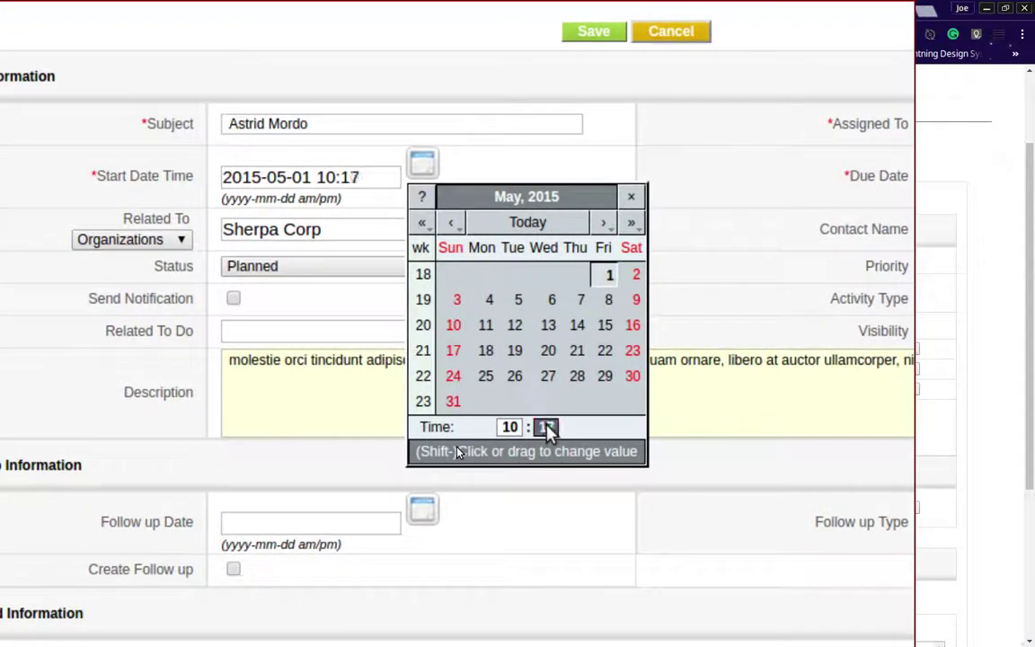
click(547, 427)
click(547, 428)
click(547, 428)
click(547, 428)
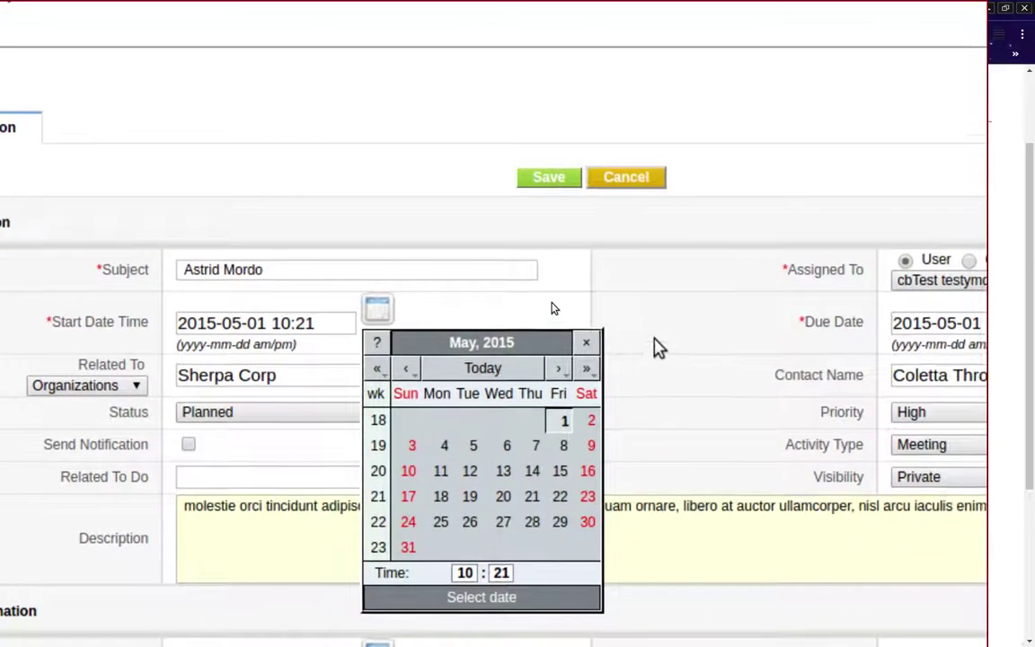
click(655, 340)
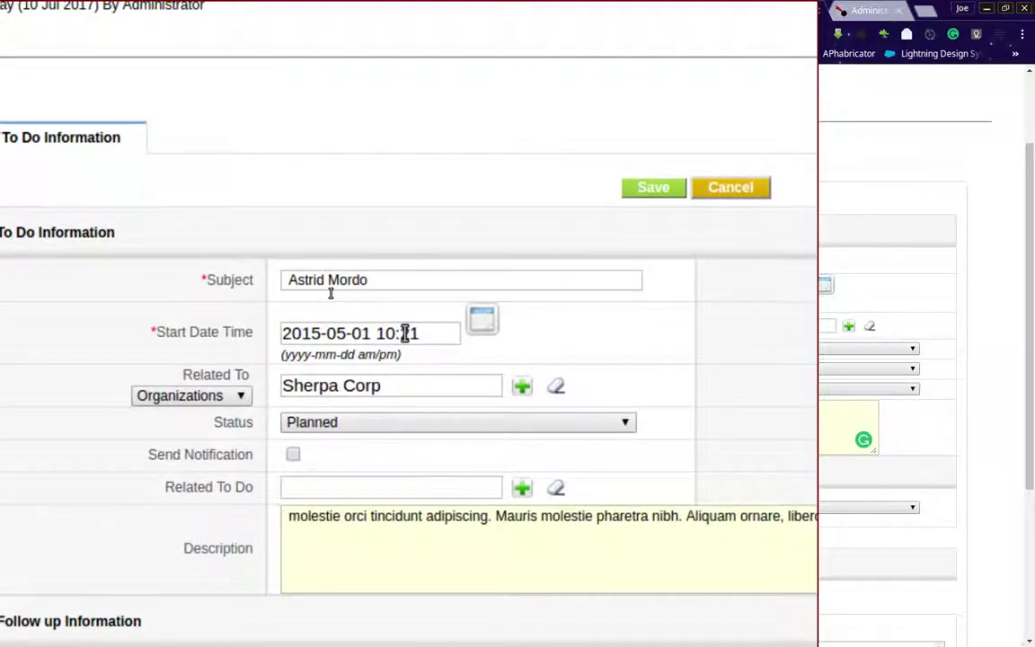
Step: Replace the minutes directly in the Start Date Time field with 43
drag(404, 333, 424, 333)
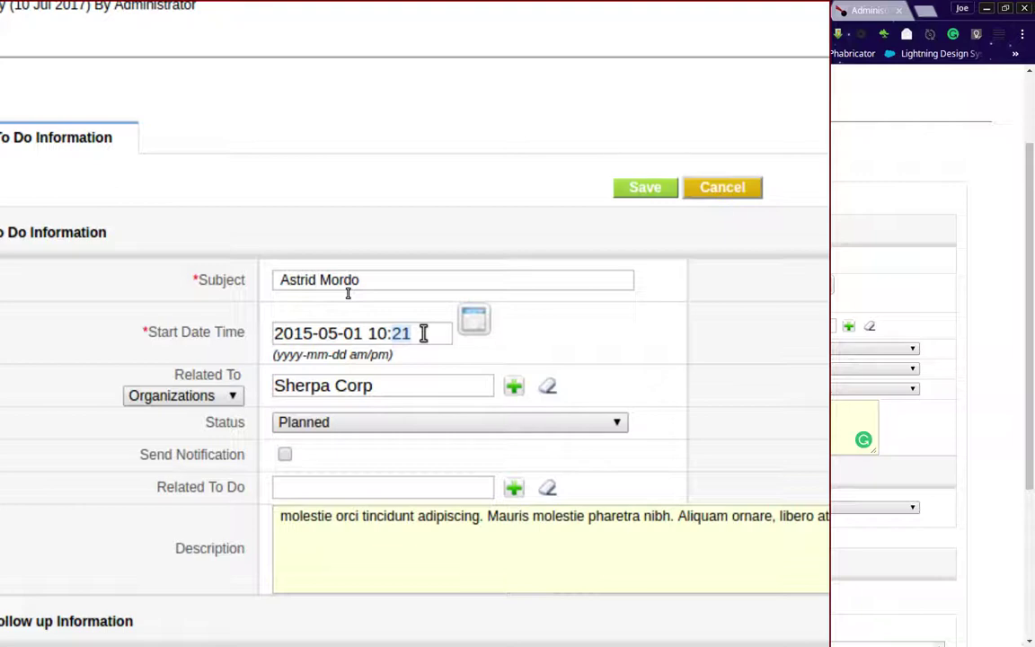
text(45)
key(BackSpace)
text(3)
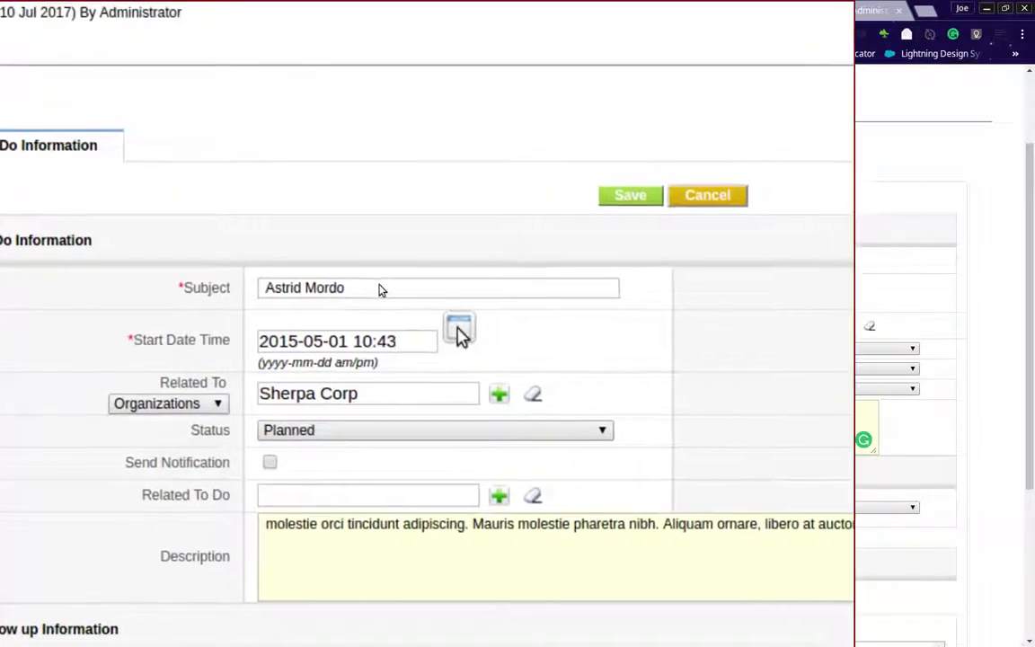
Step: Reopen the Start Date Time picker and step the minutes up and down, ending at 39
click(473, 319)
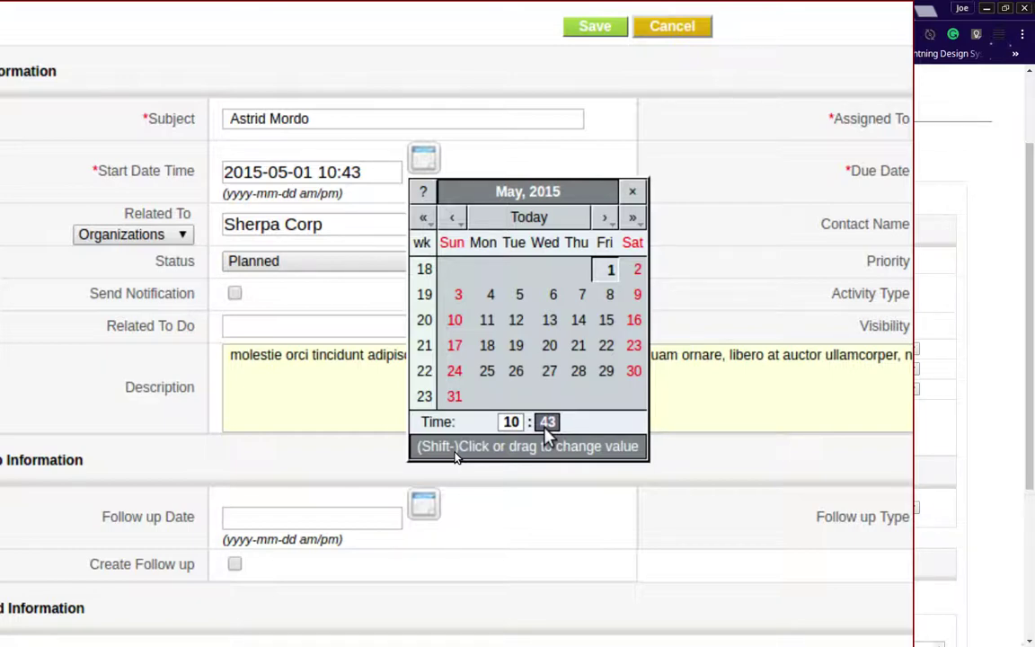
click(547, 427)
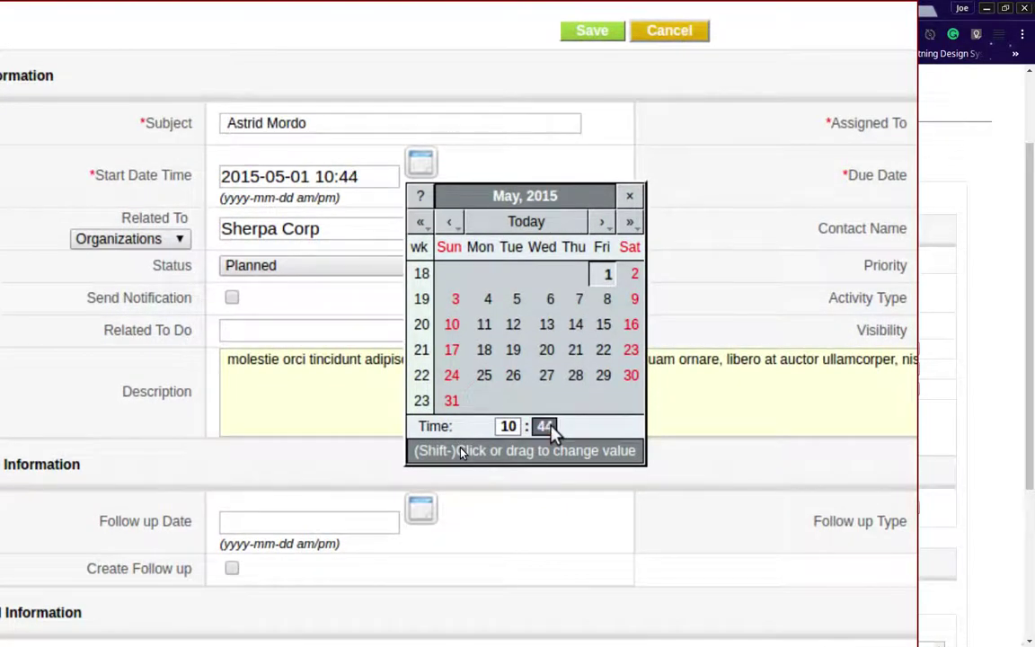
click(546, 428)
shift+click(546, 428)
shift+click(546, 428)
shift+click(546, 428)
shift+click(546, 427)
shift+click(546, 428)
click(546, 428)
click(546, 427)
click(546, 427)
click(546, 428)
shift+click(546, 428)
shift+click(546, 428)
shift+click(546, 428)
shift+click(547, 427)
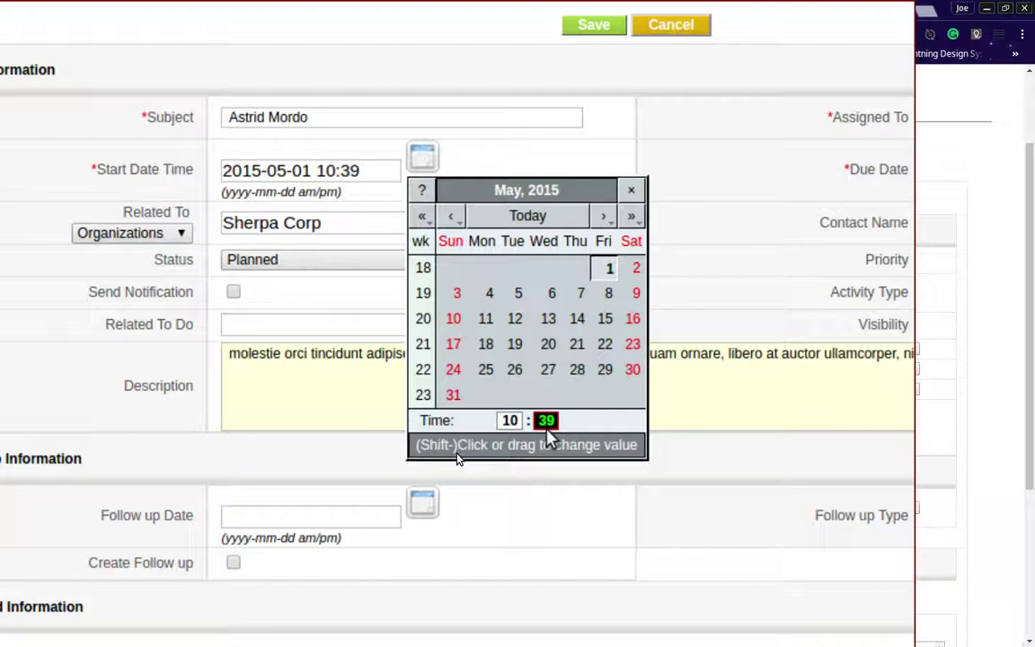
Step: Slide the Start Date Time picker's minutes to 26 and its hour to 23, and close the picker
drag(558, 435, 126, 404)
drag(391, 419, 415, 427)
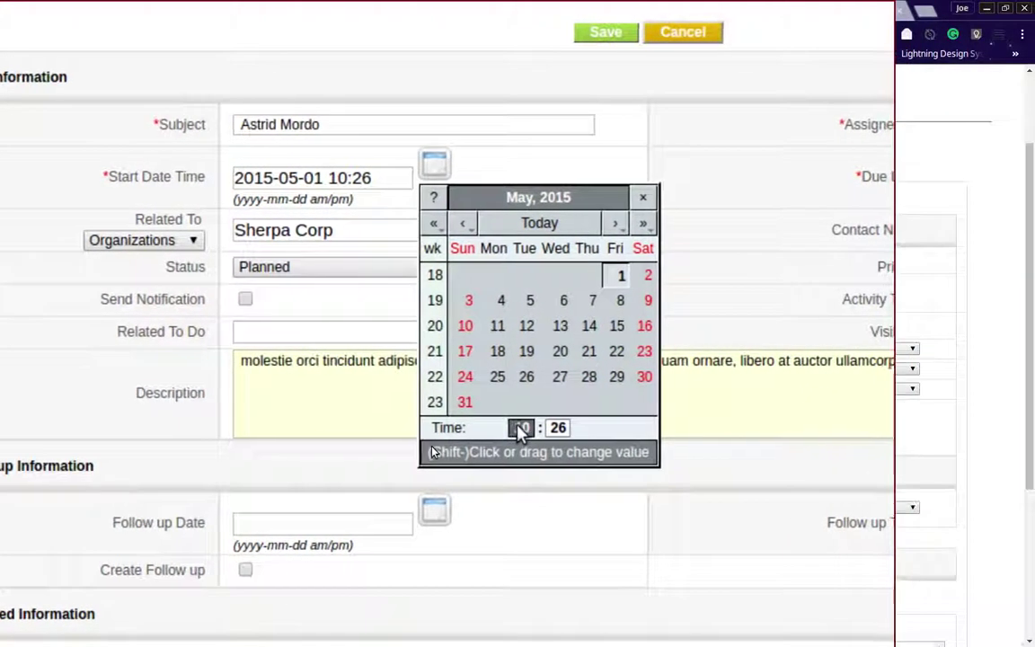
drag(521, 432, 543, 446)
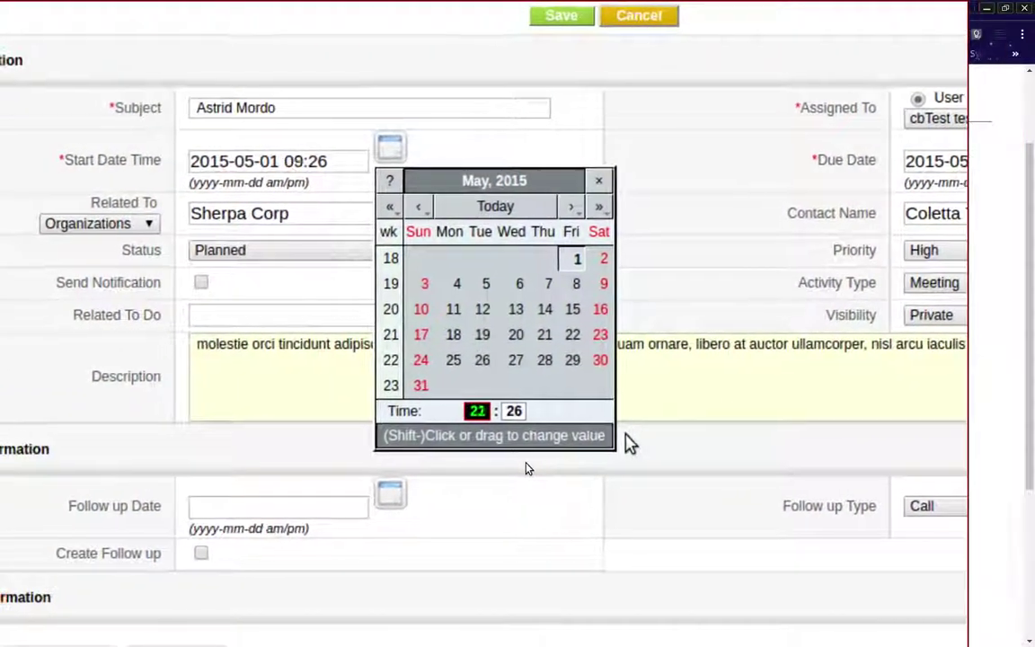
drag(626, 435, 652, 444)
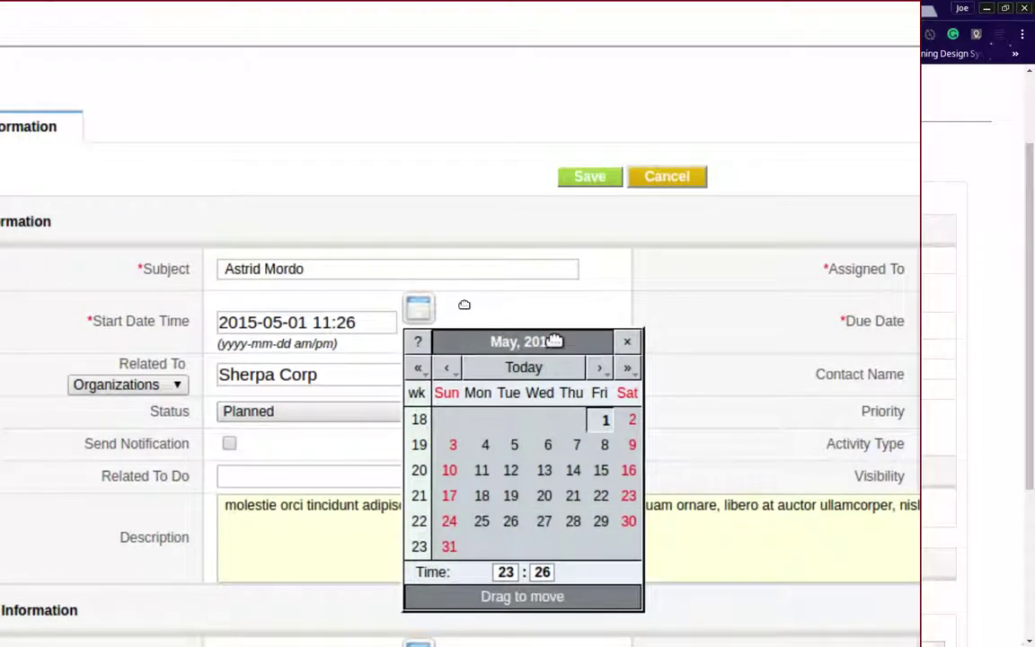
click(557, 314)
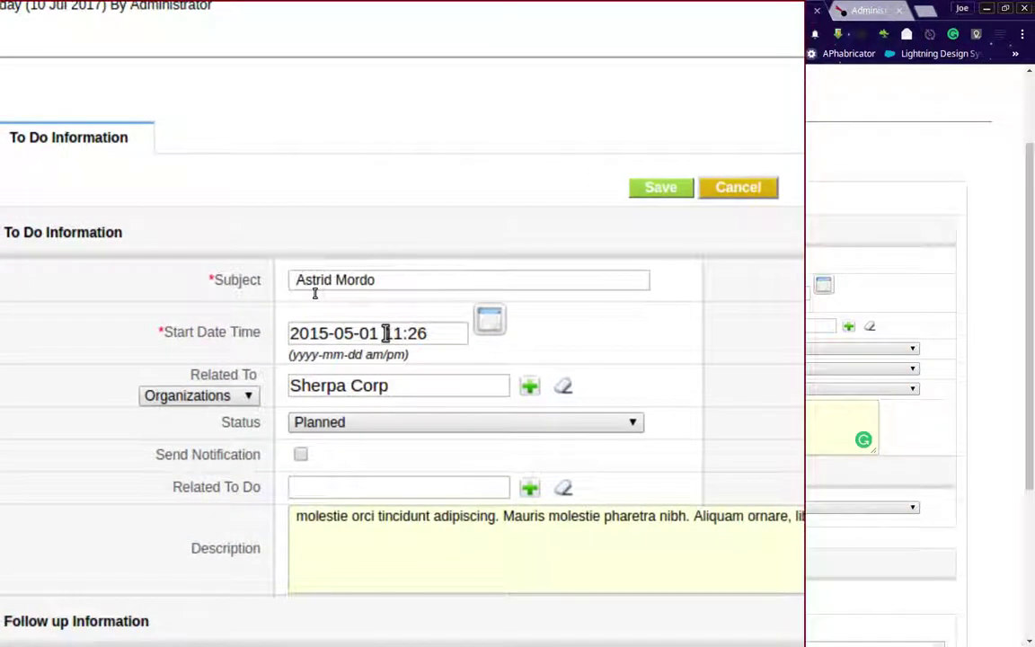
Step: Replace the time directly in the To Do's Start Date Time field with 13:22
drag(386, 334, 449, 333)
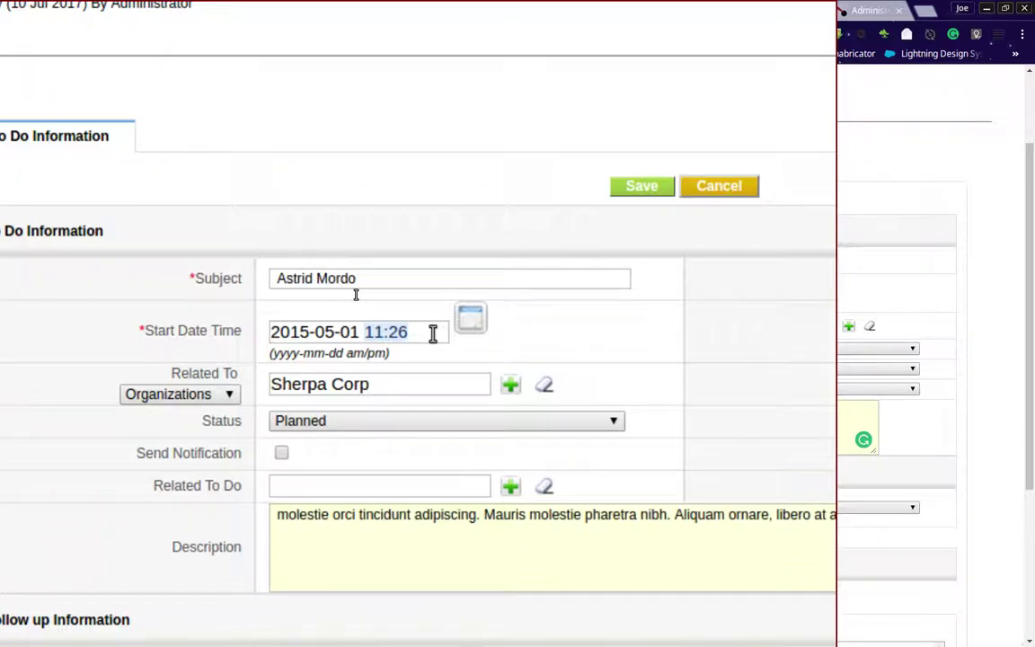
text(13;22)
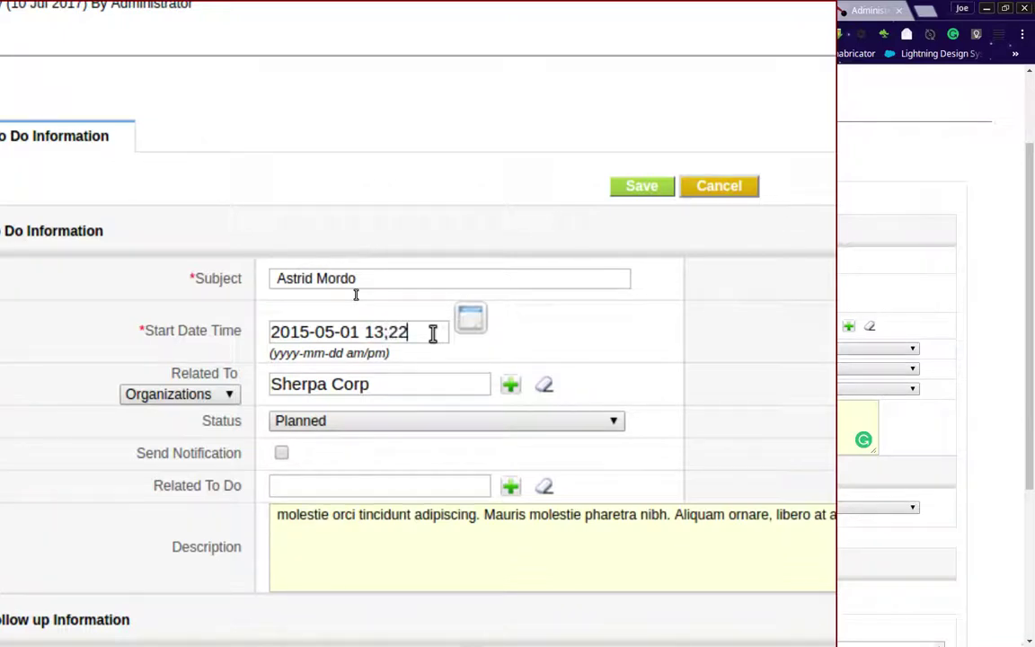
key(Left)
key(Left)
key(BackSpace)
text(:)
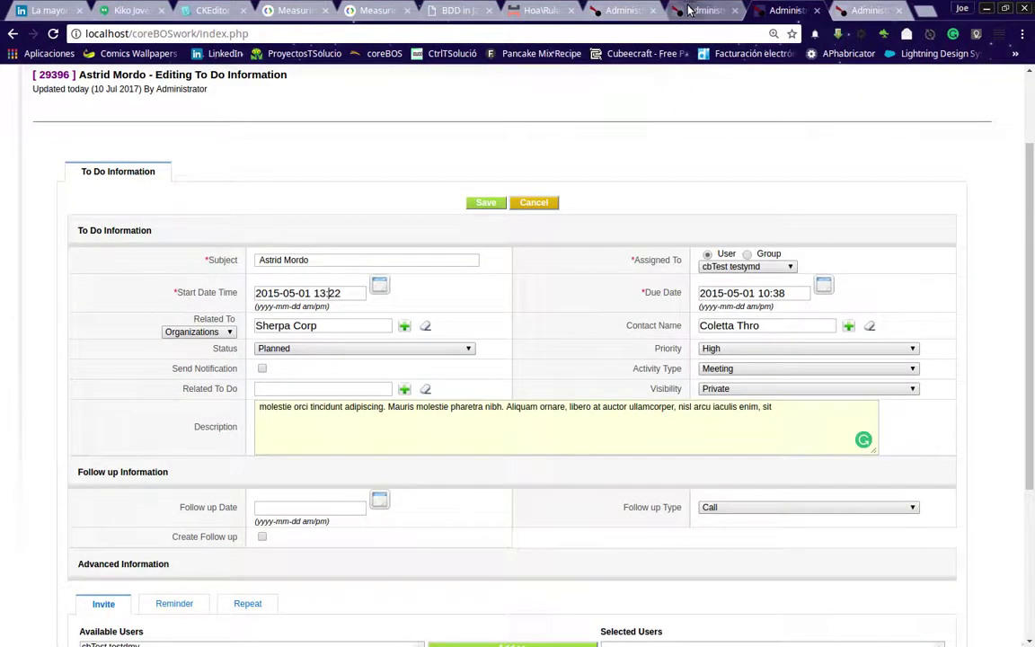
Step: In the old event form, try the Planeado status and set Estado to Realizada
click(621, 10)
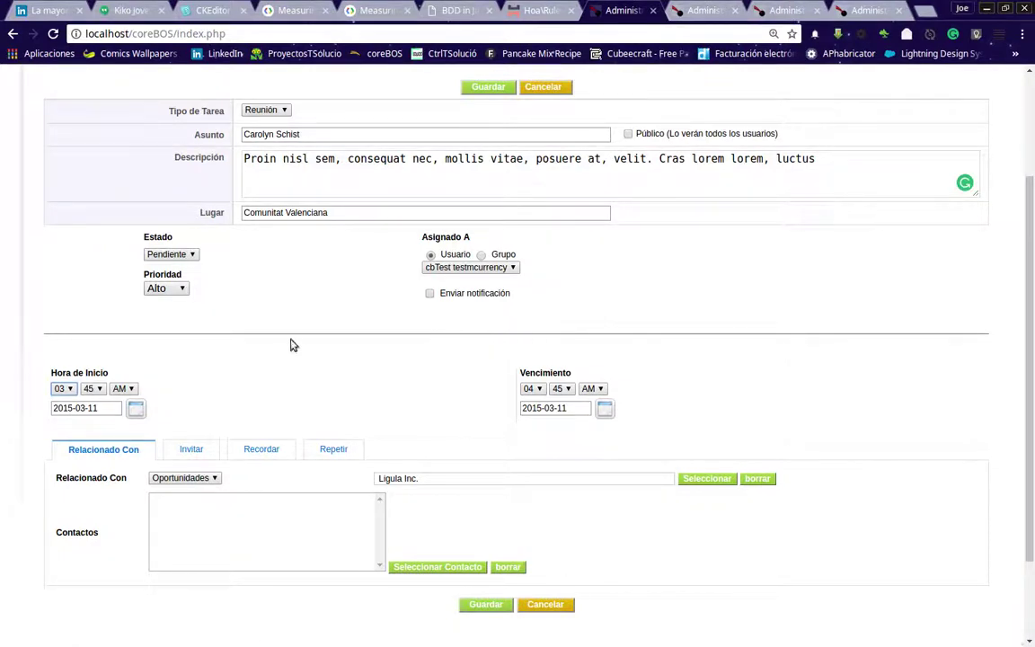
click(181, 256)
click(181, 266)
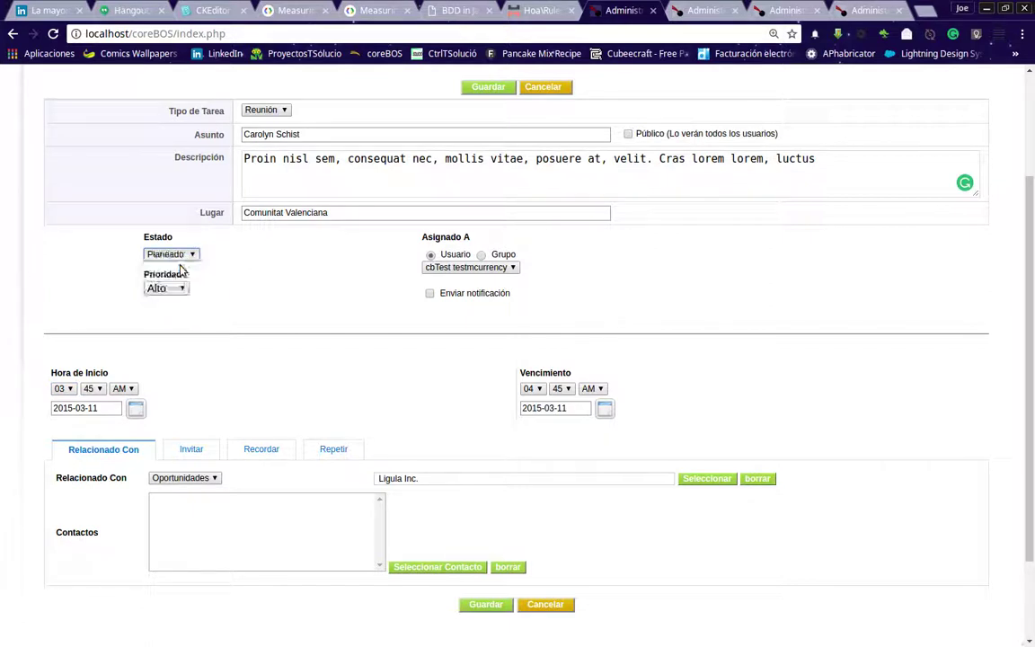
click(180, 256)
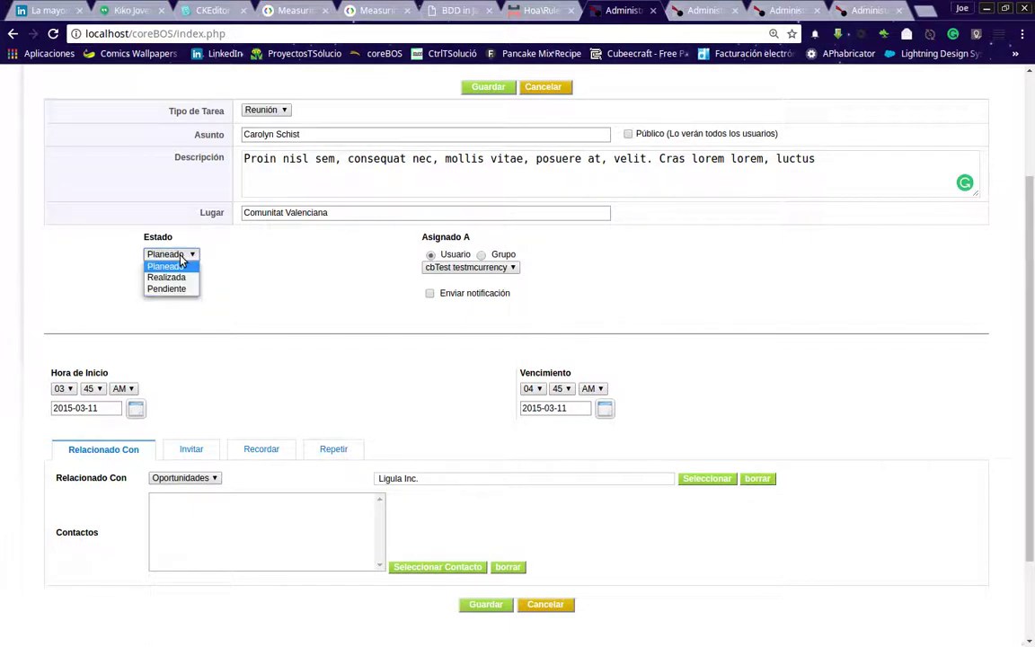
click(180, 277)
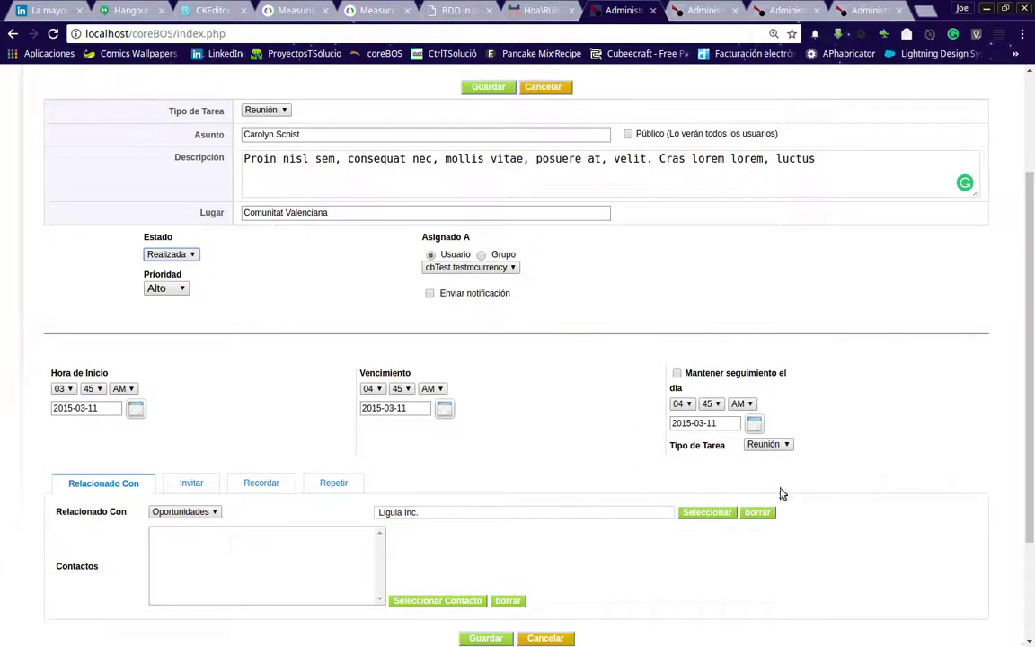
click(706, 11)
click(783, 10)
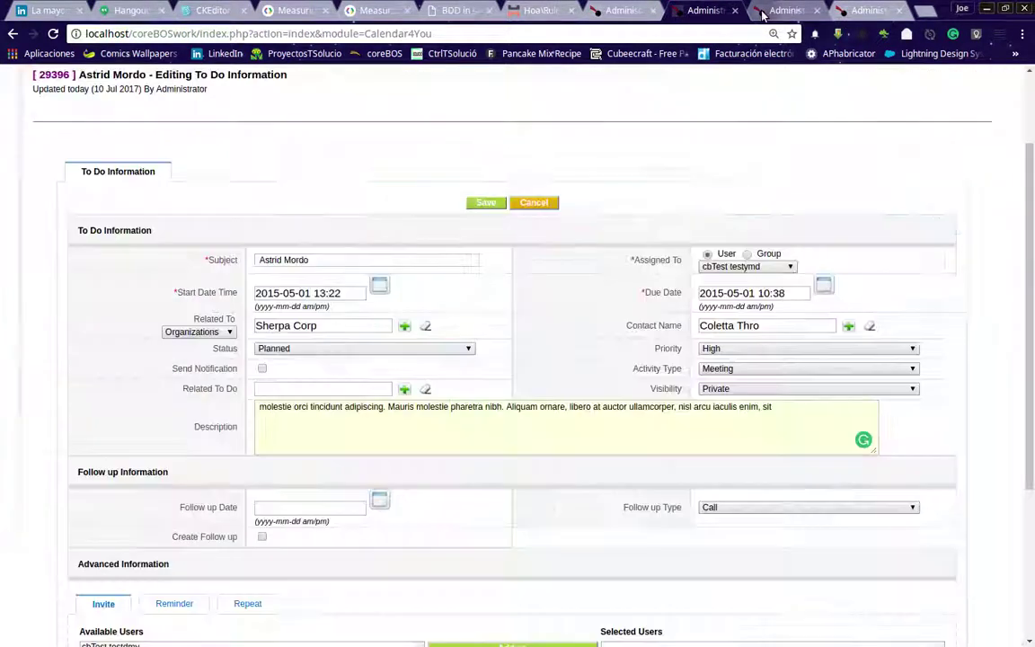
scroll(348, 353, down, 1)
scroll(349, 353, down, 2)
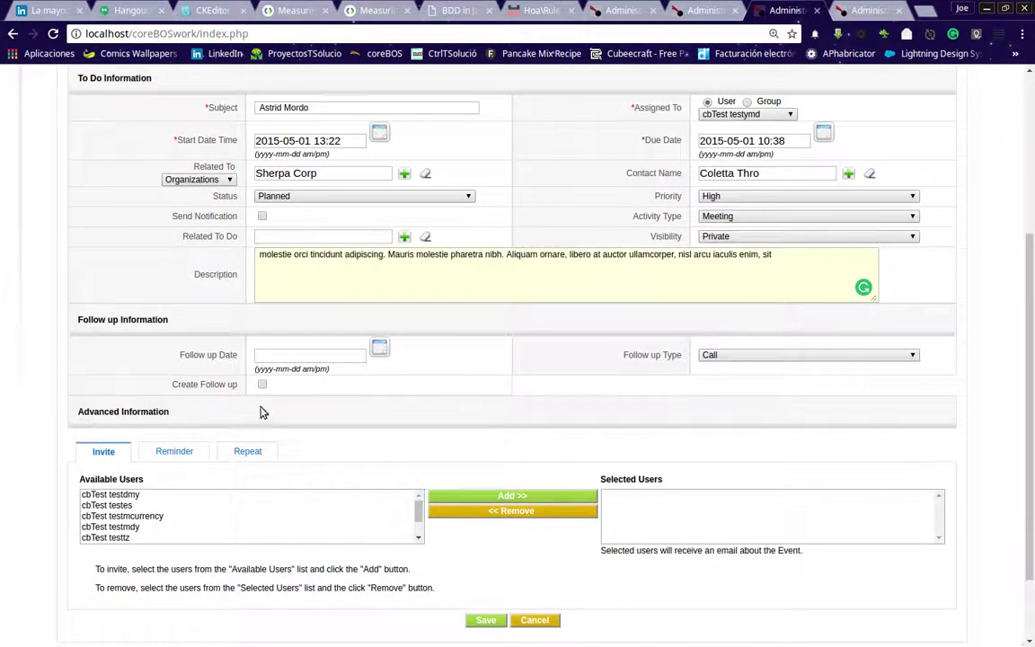
click(378, 350)
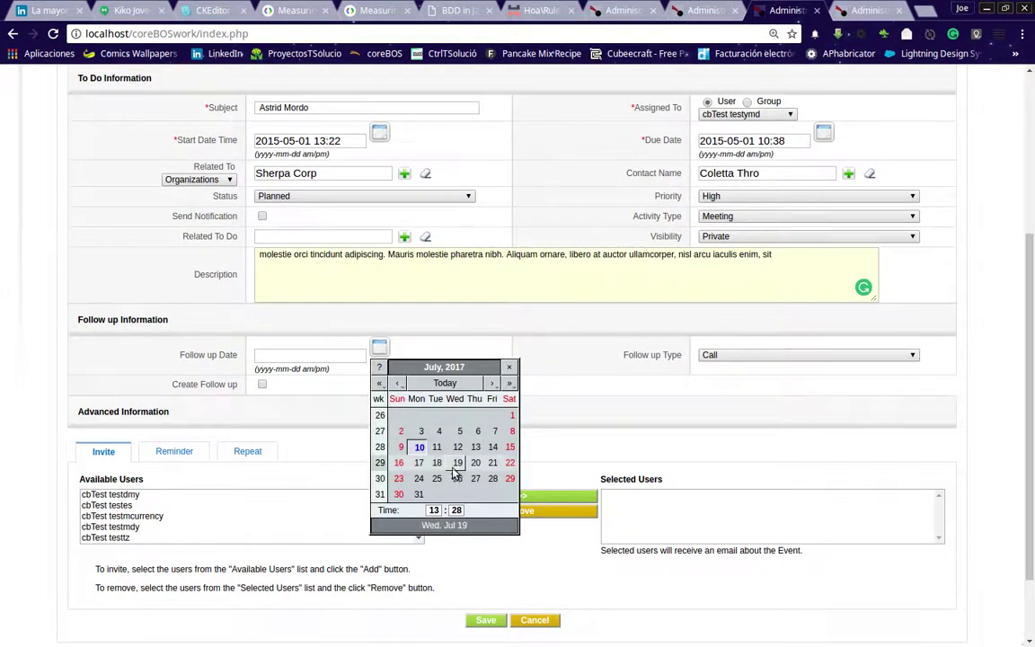
click(420, 425)
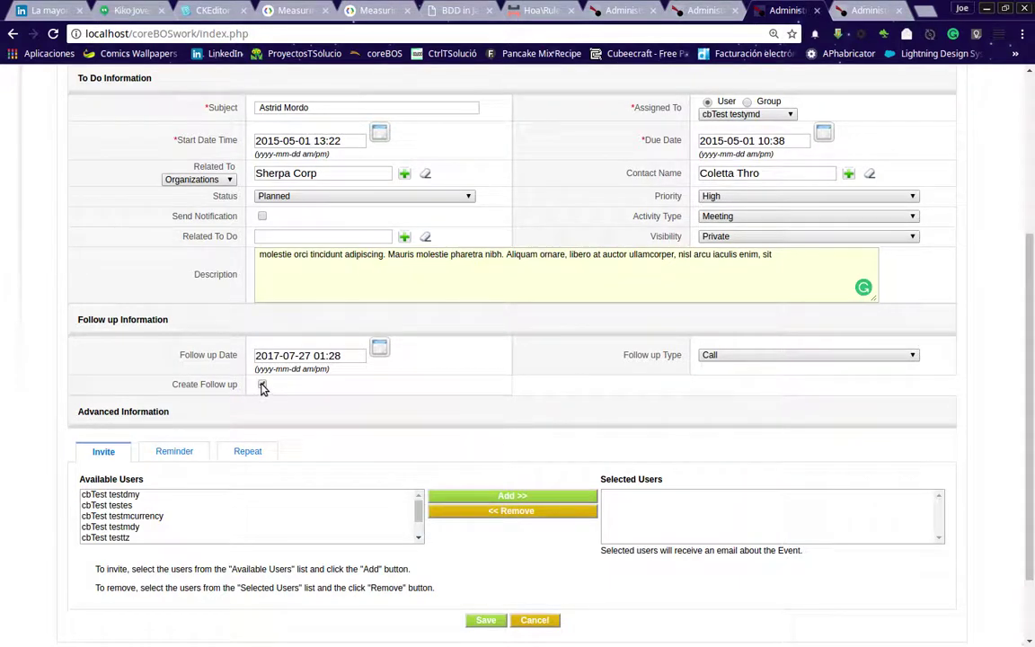
Step: Enable Create Follow up on the To Do and set its Follow up Type to Email
click(263, 386)
click(740, 358)
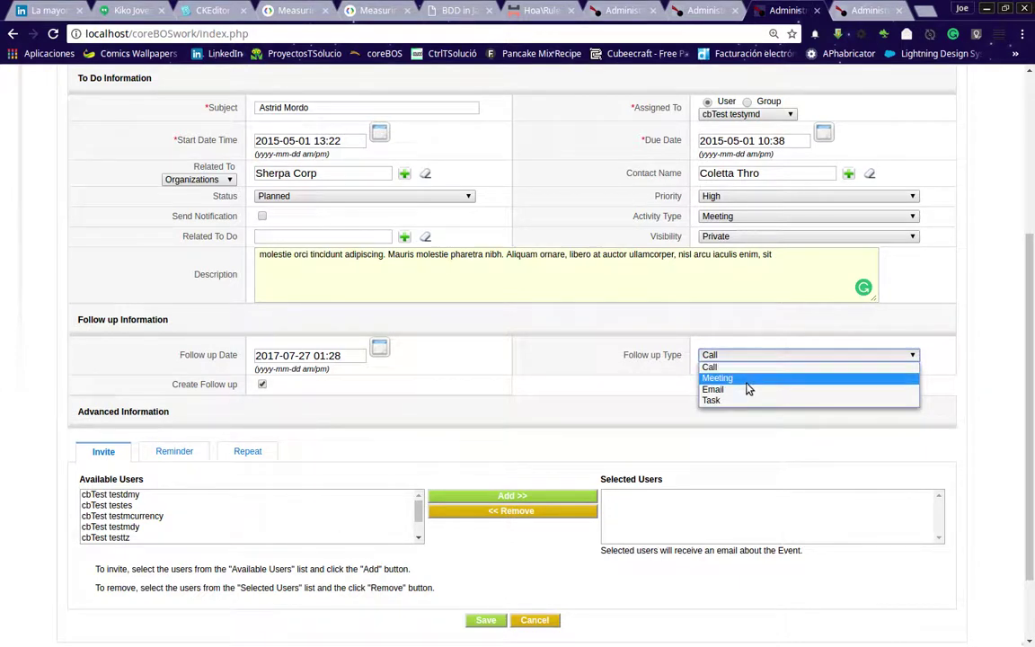
click(752, 390)
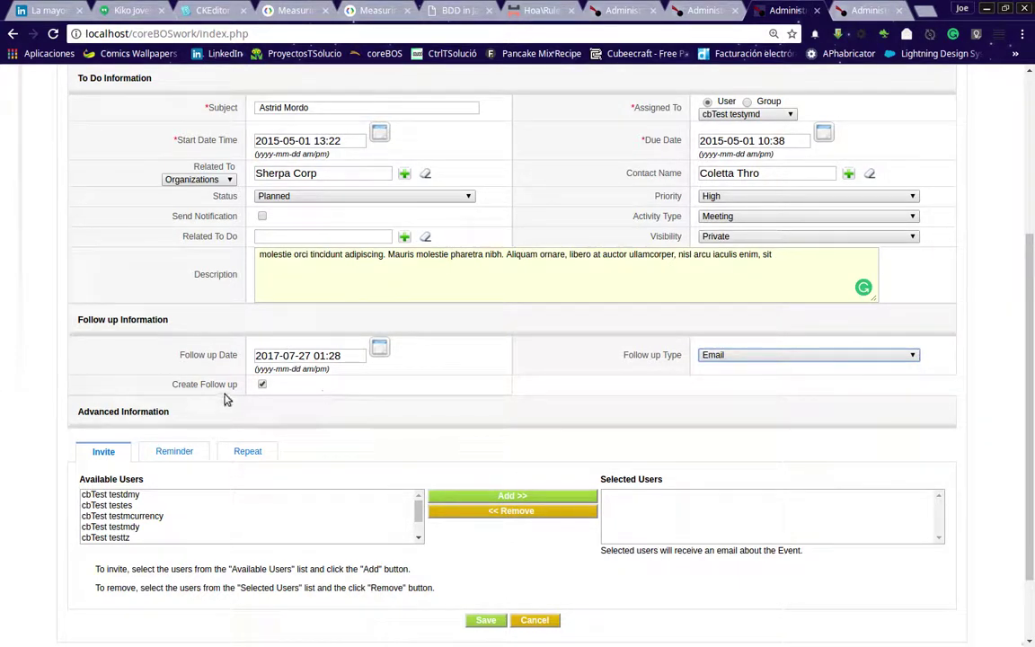
click(262, 385)
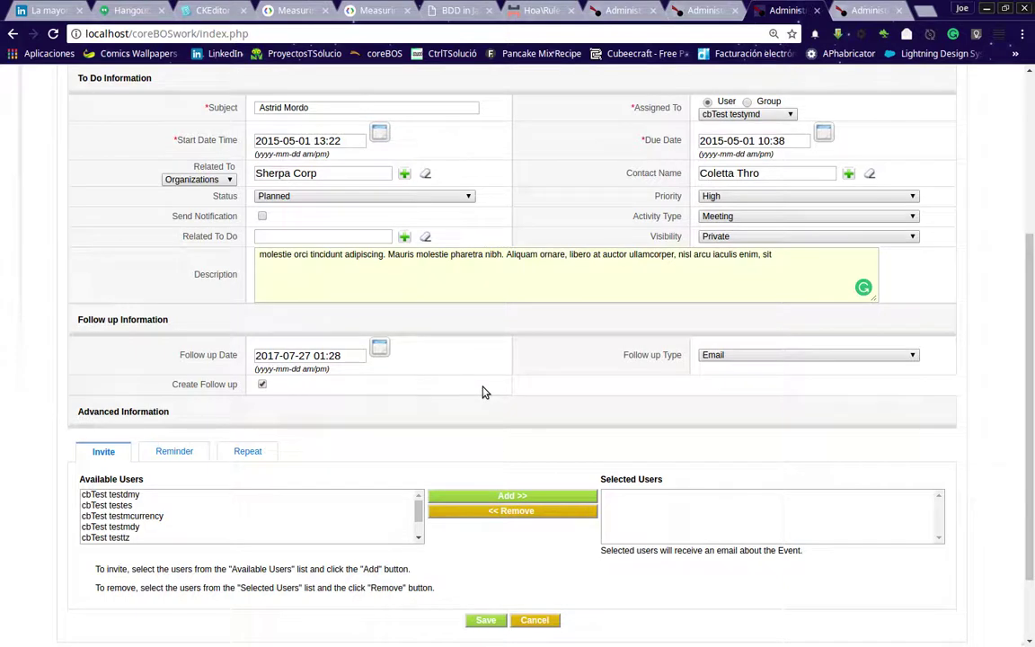
click(262, 385)
Step: Enable the Mantener seguimiento option in the old event form and return to the To Do form
click(600, 11)
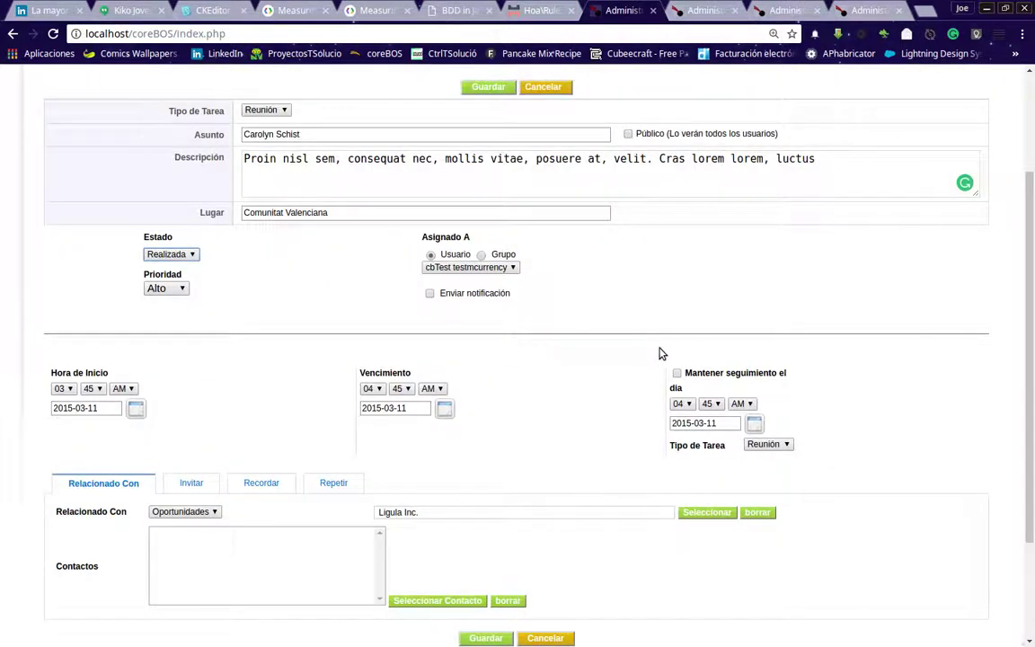
click(677, 373)
click(784, 10)
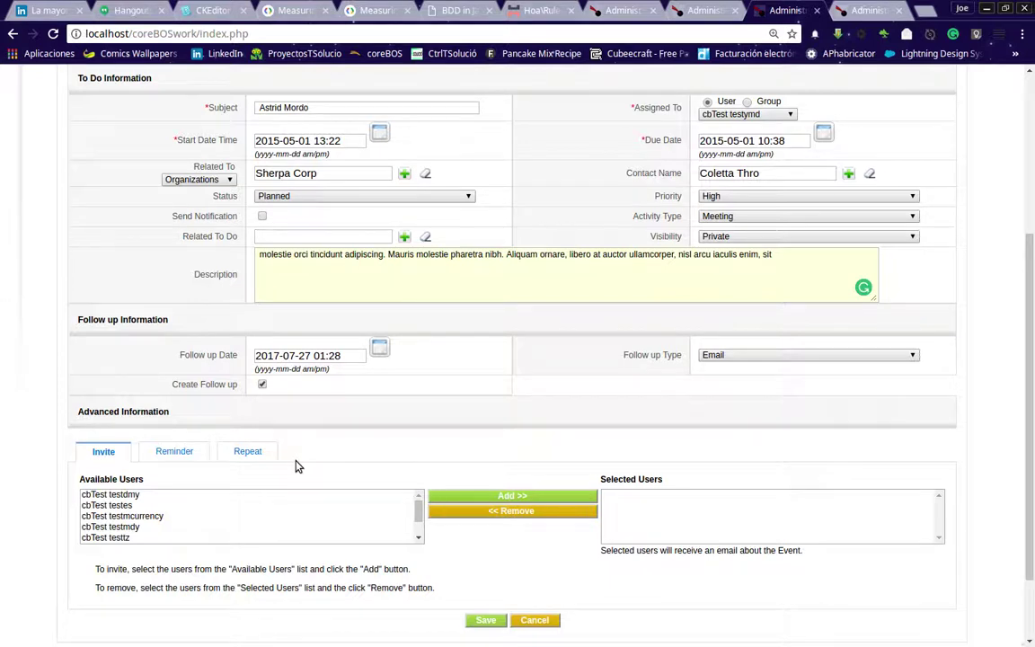
Step: Go to the Workflows list in the coreBOS settings and open the To Dos workflow Create Calendar Follow Up
click(868, 13)
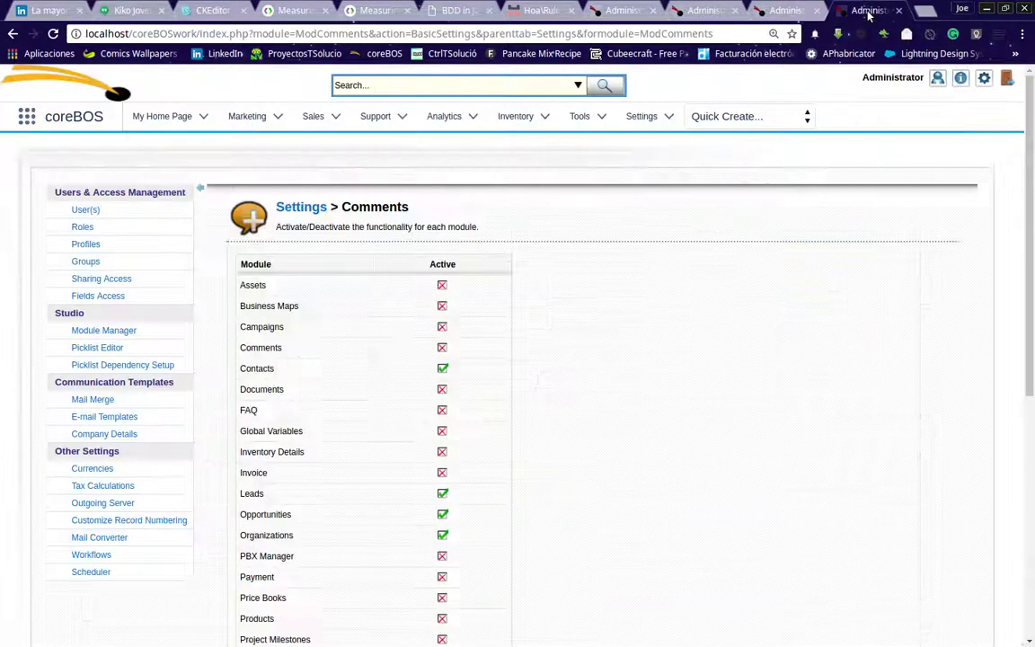
click(94, 555)
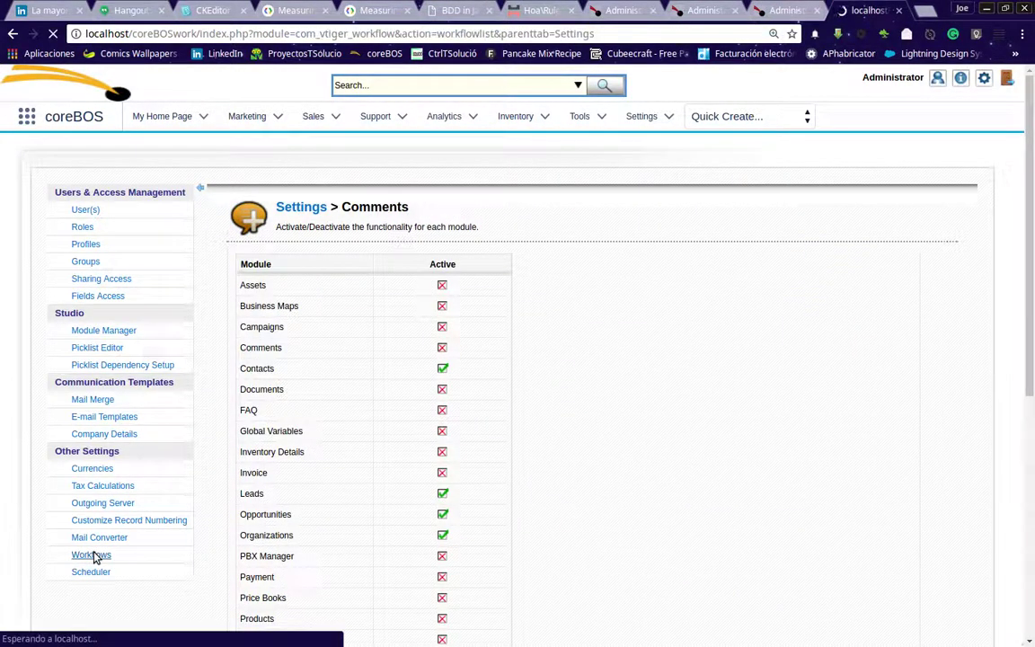
scroll(578, 481, down, 3)
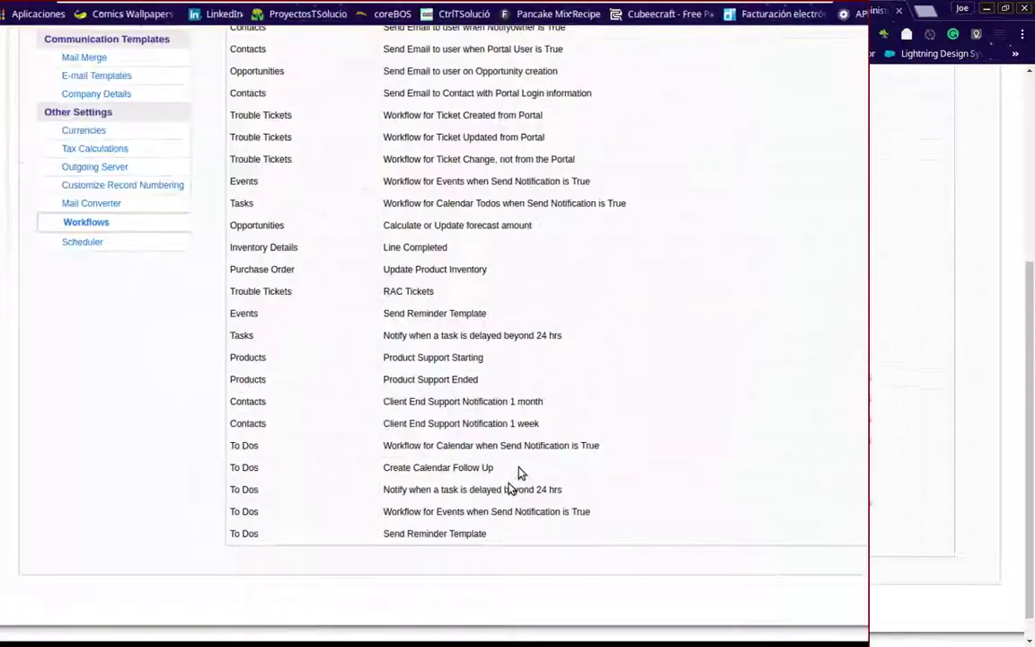
scroll(818, 488, down, 1)
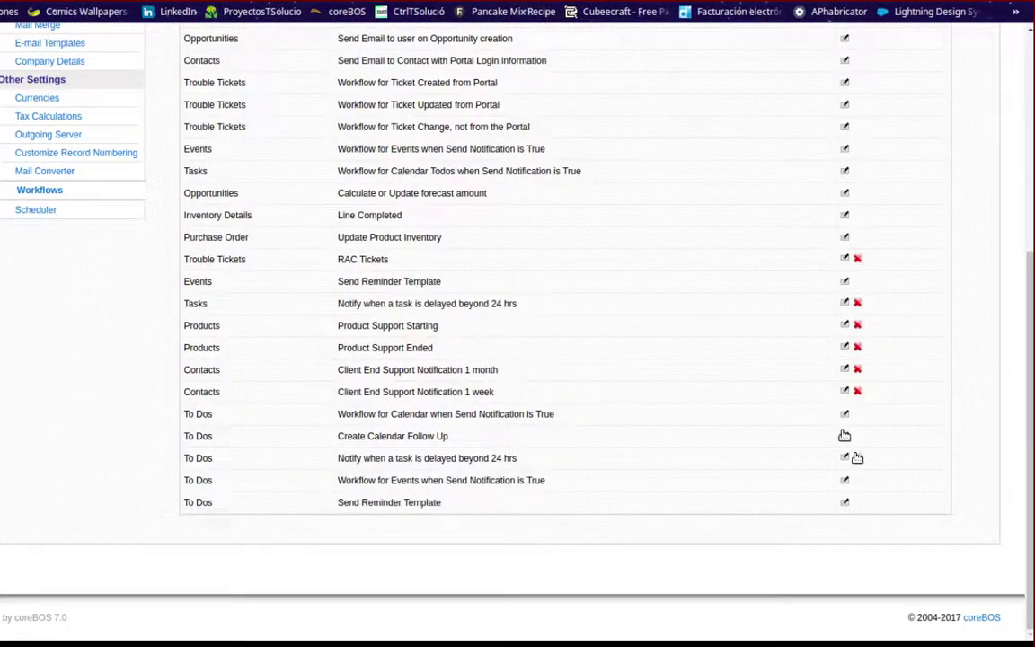
click(845, 436)
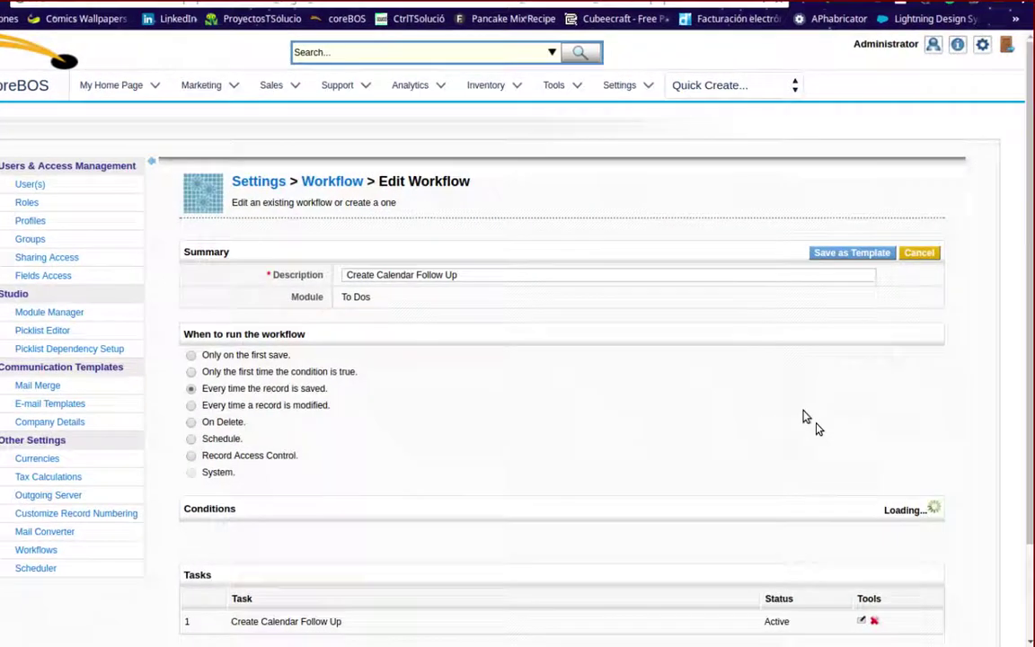
Step: Examine the workflow's trigger and conditions, and open its Create Calendar Follow Up task
scroll(804, 411, down, 2)
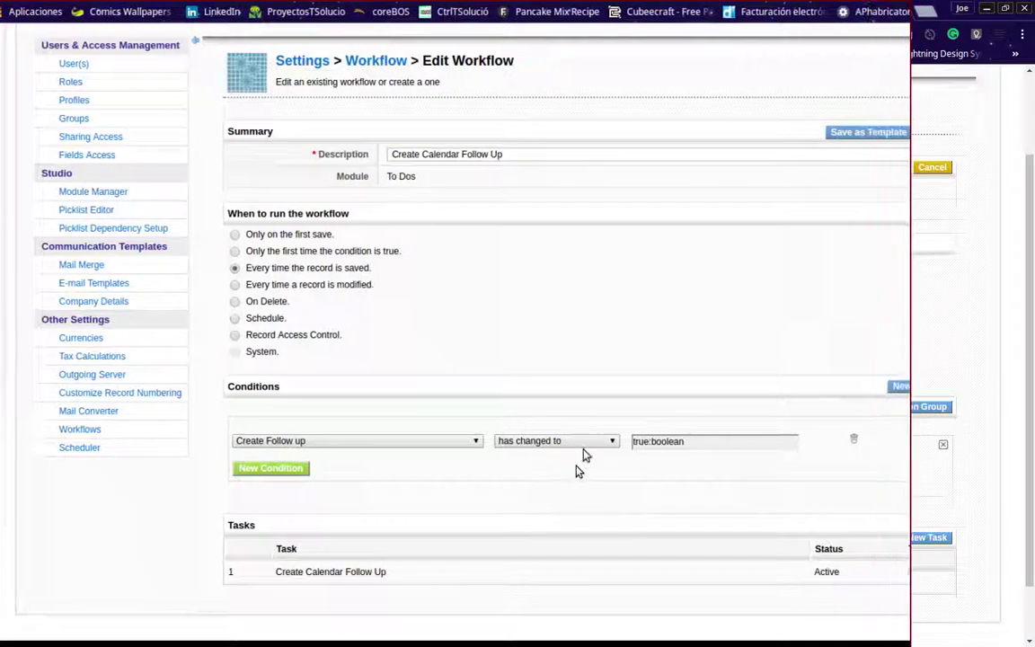
scroll(737, 476, down, 1)
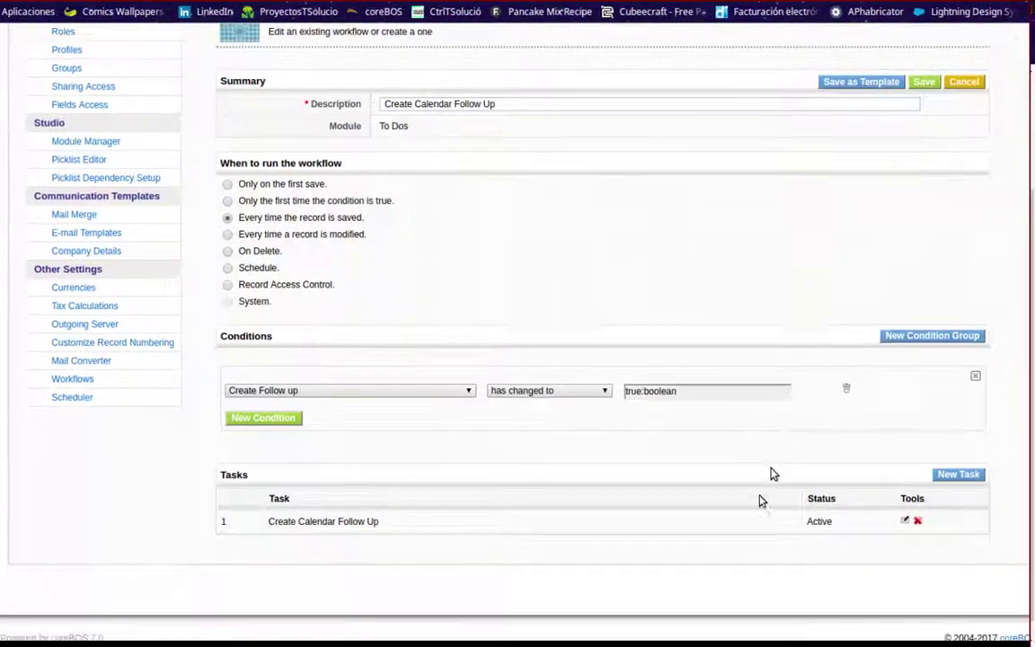
scroll(760, 501, down, 1)
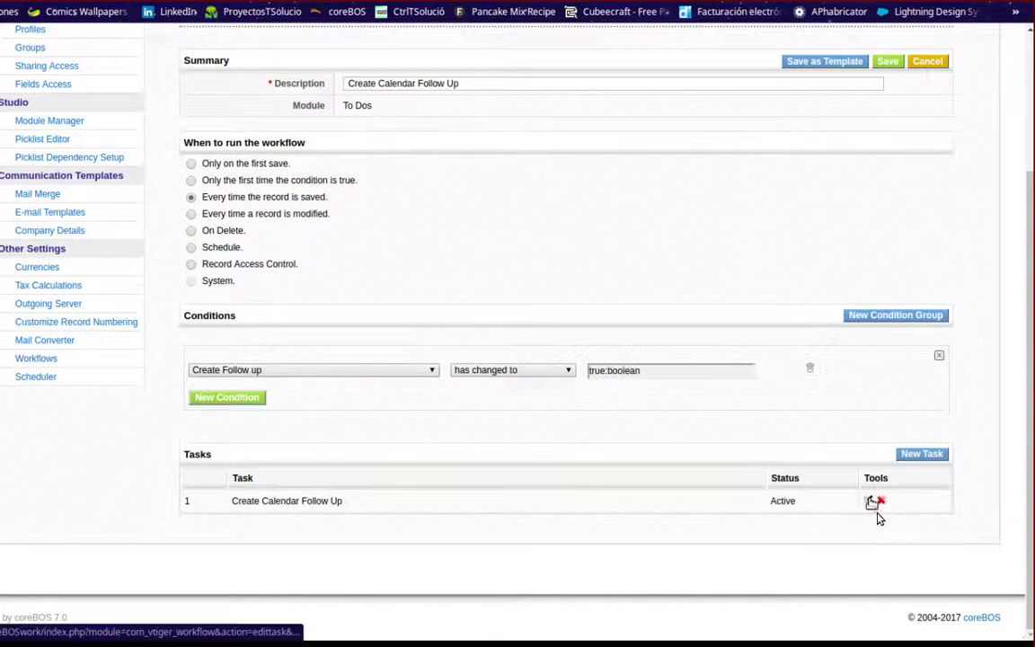
click(874, 511)
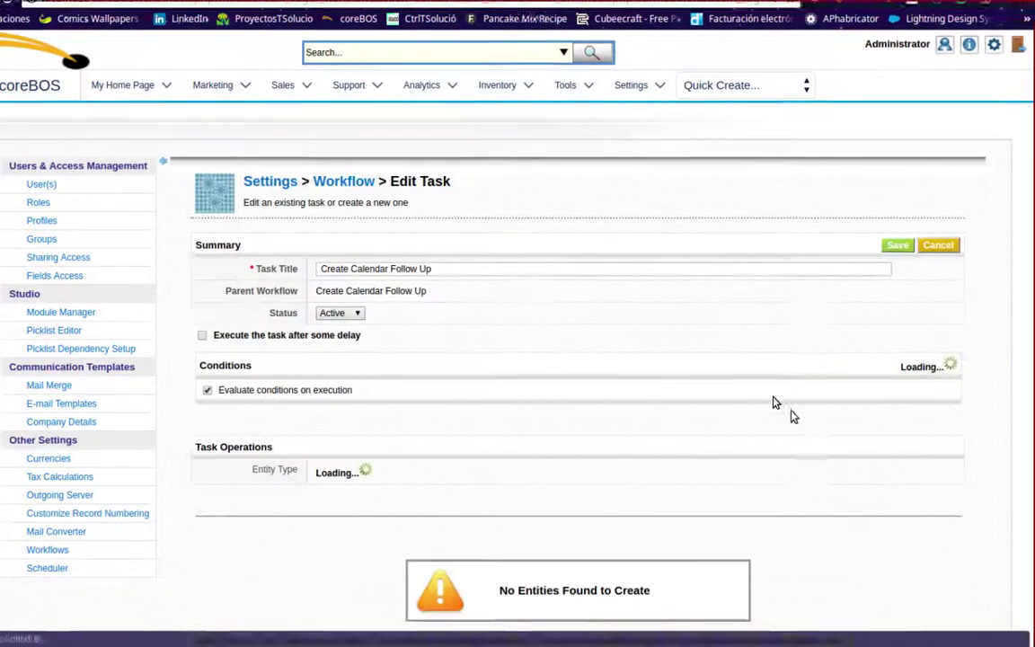
Step: Examine the field mappings the task uses to create the follow-up To Do
scroll(771, 394, down, 3)
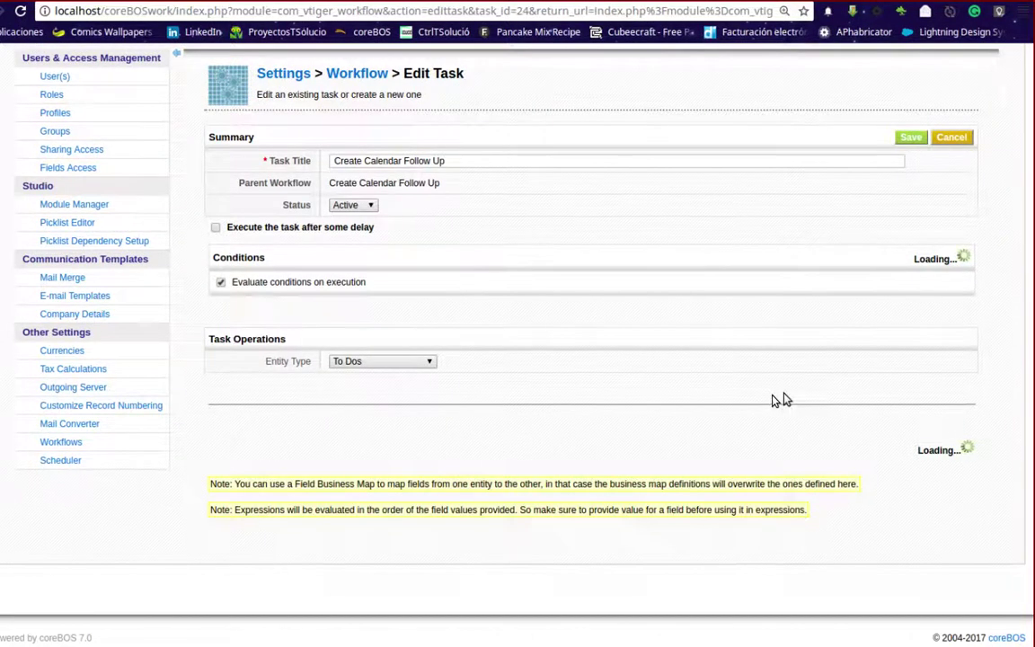
scroll(782, 399, down, 1)
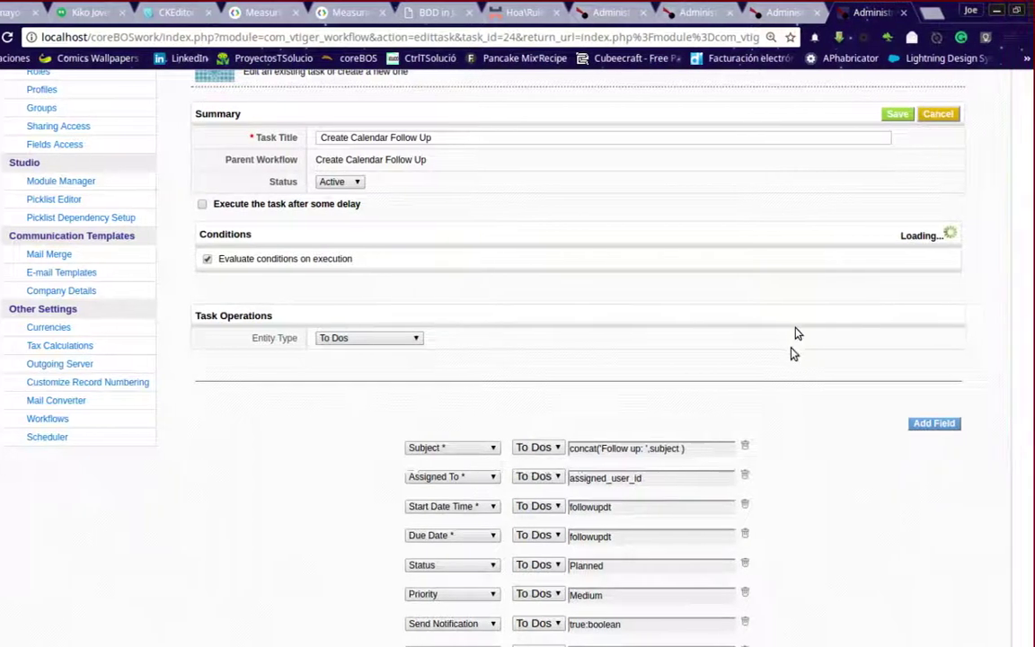
scroll(796, 331, down, 2)
scroll(797, 334, down, 1)
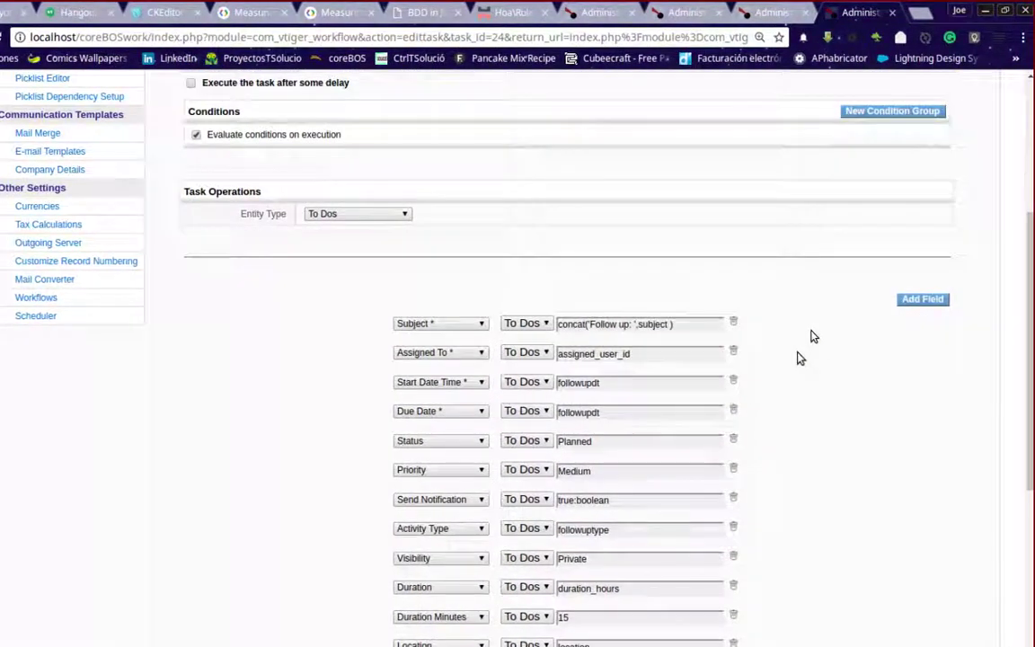
scroll(840, 355, down, 4)
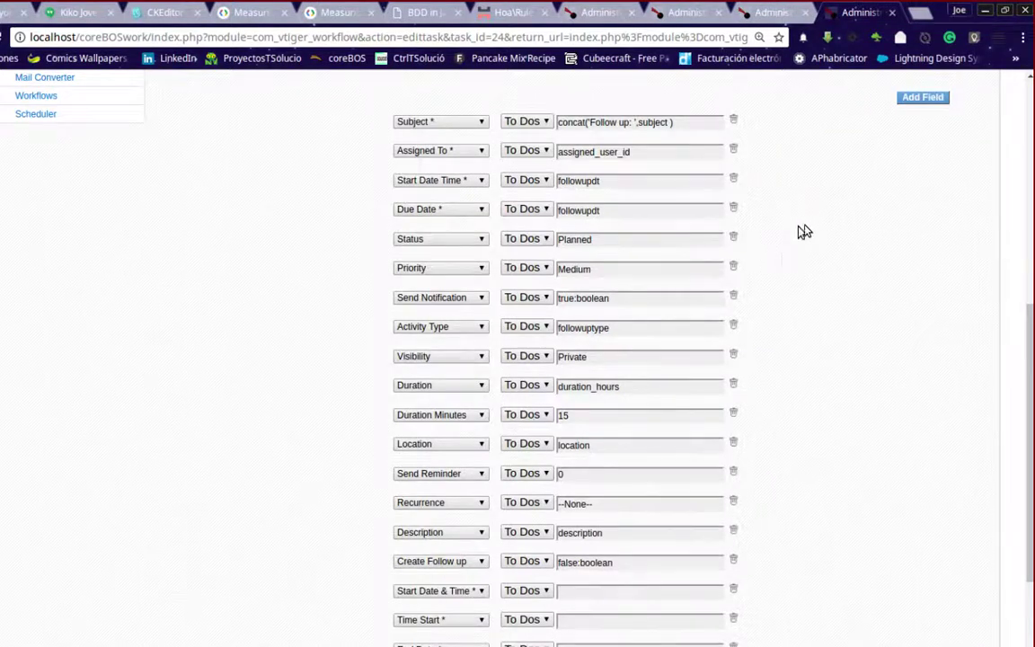
scroll(792, 260, down, 1)
scroll(794, 250, down, 3)
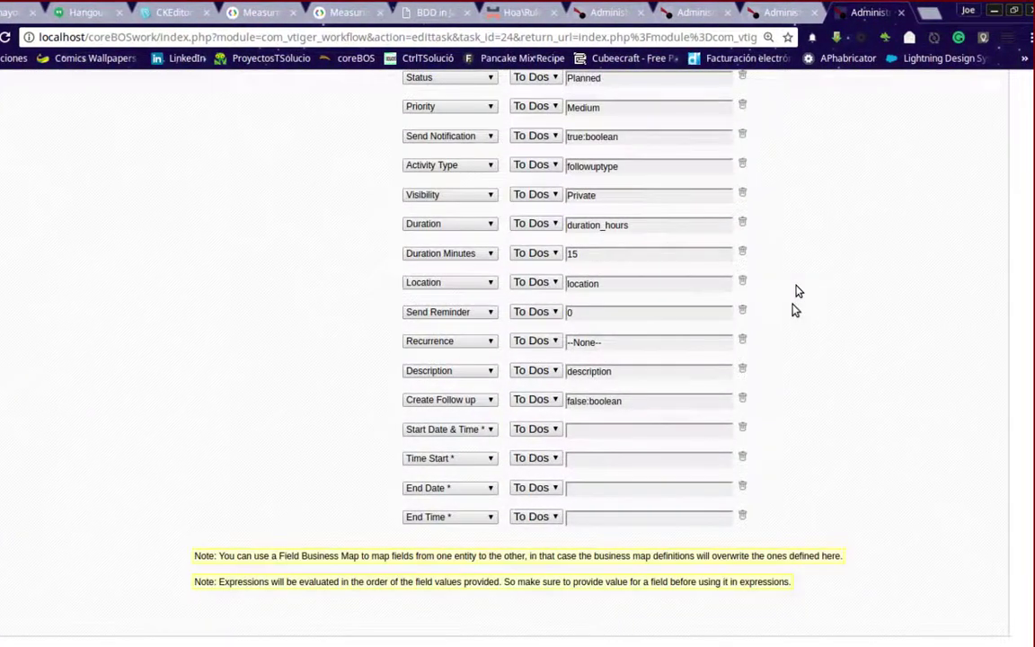
scroll(796, 288, up, 3)
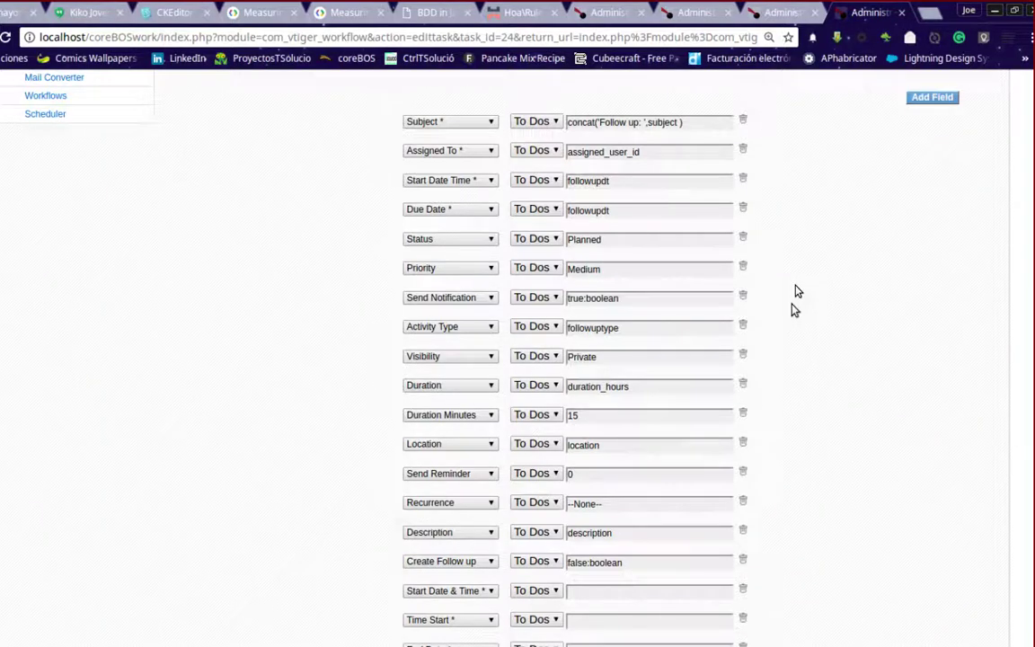
Step: Highlight the To Do form's Related To Do label and view the module choices for Relacionado Con in the old event form
click(778, 12)
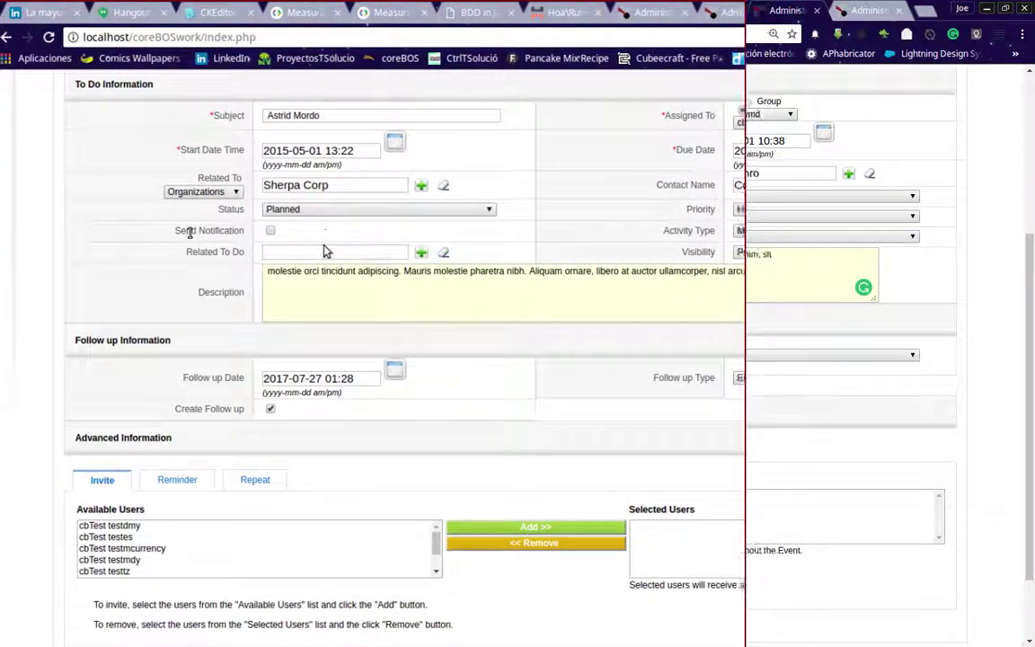
drag(199, 252, 249, 252)
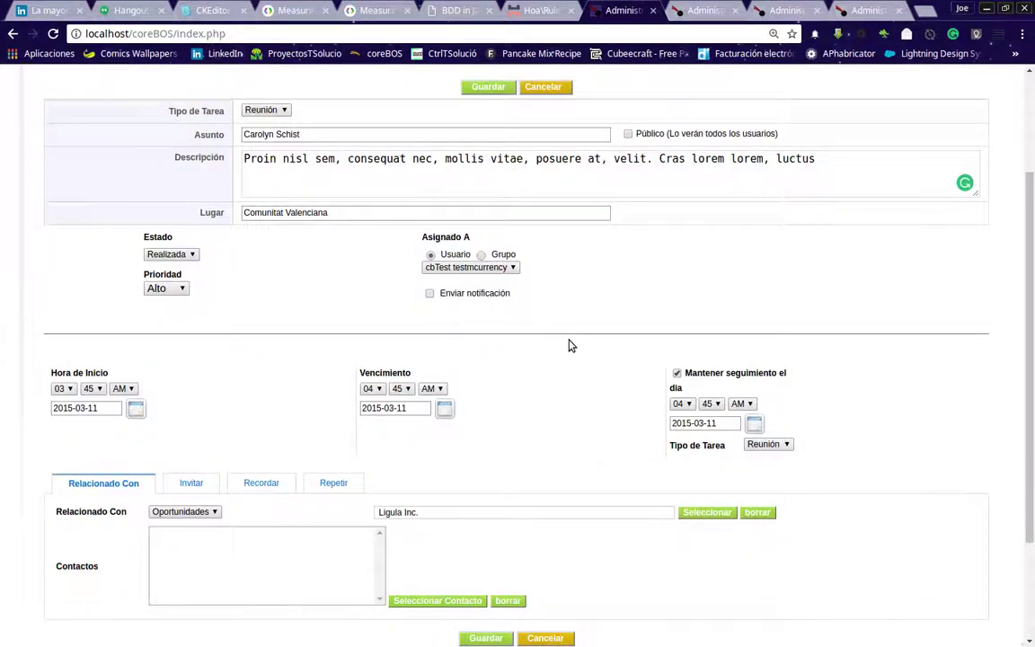
scroll(569, 346, down, 3)
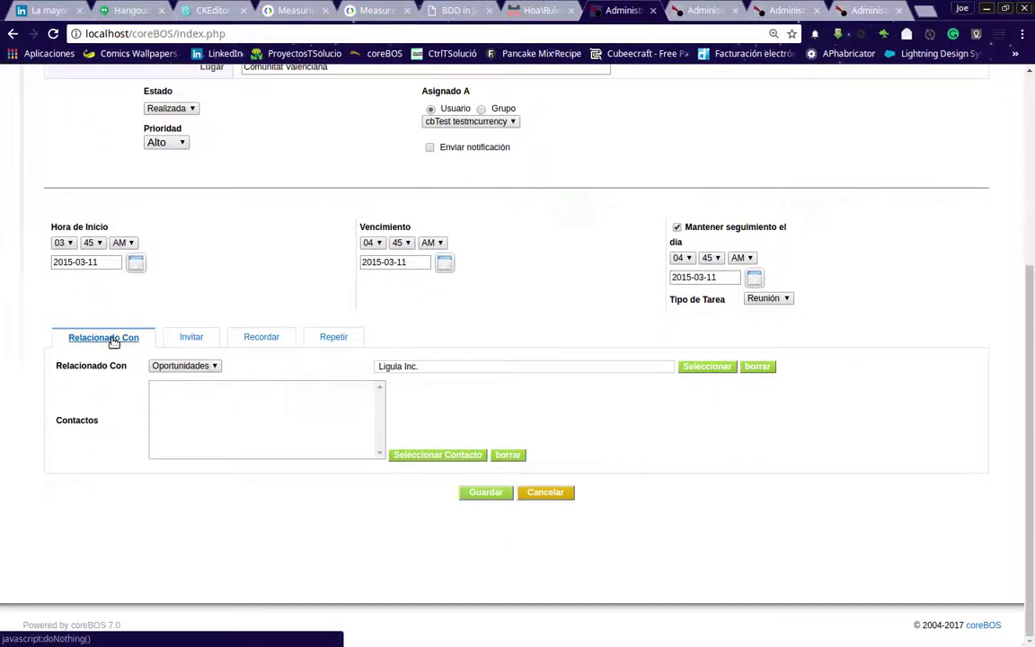
click(198, 368)
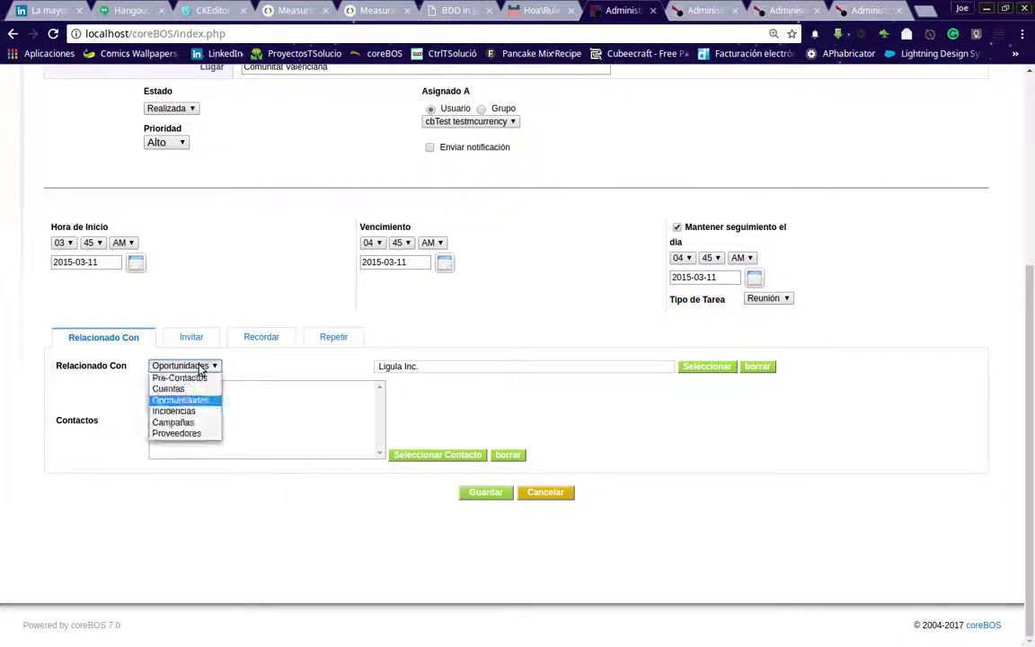
click(508, 383)
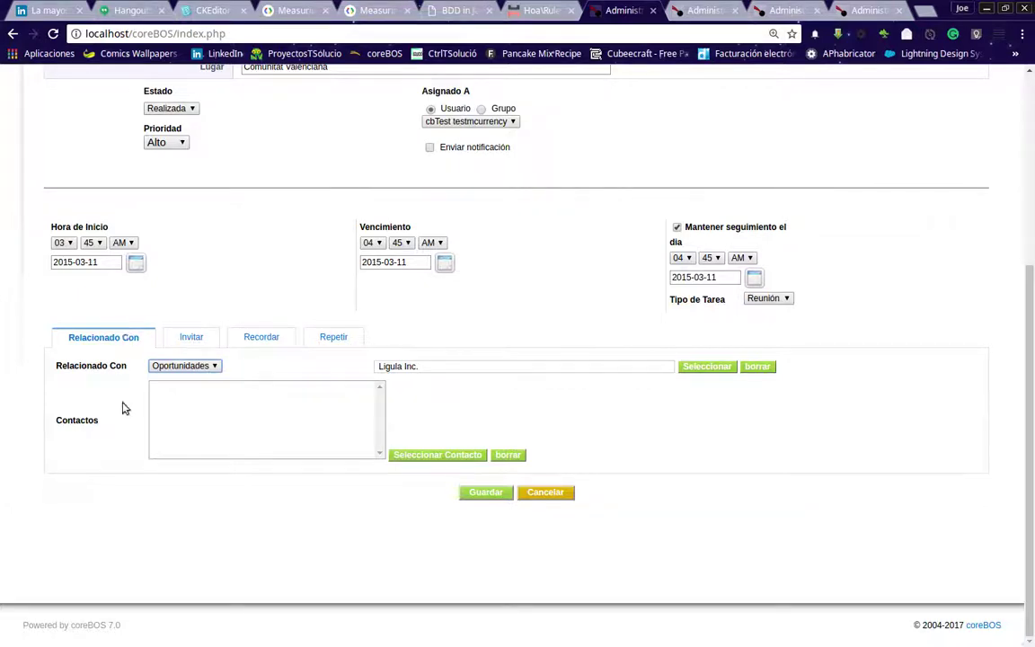
Step: View the module choices of the Related To field in the new To Do form, keeping Organizations selected
click(776, 13)
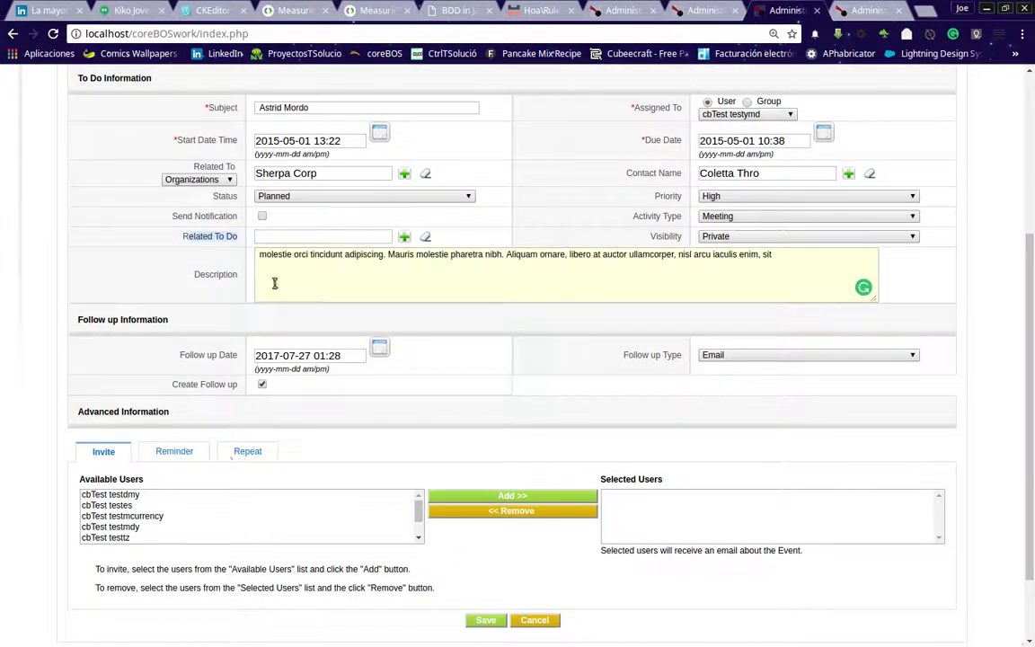
click(230, 183)
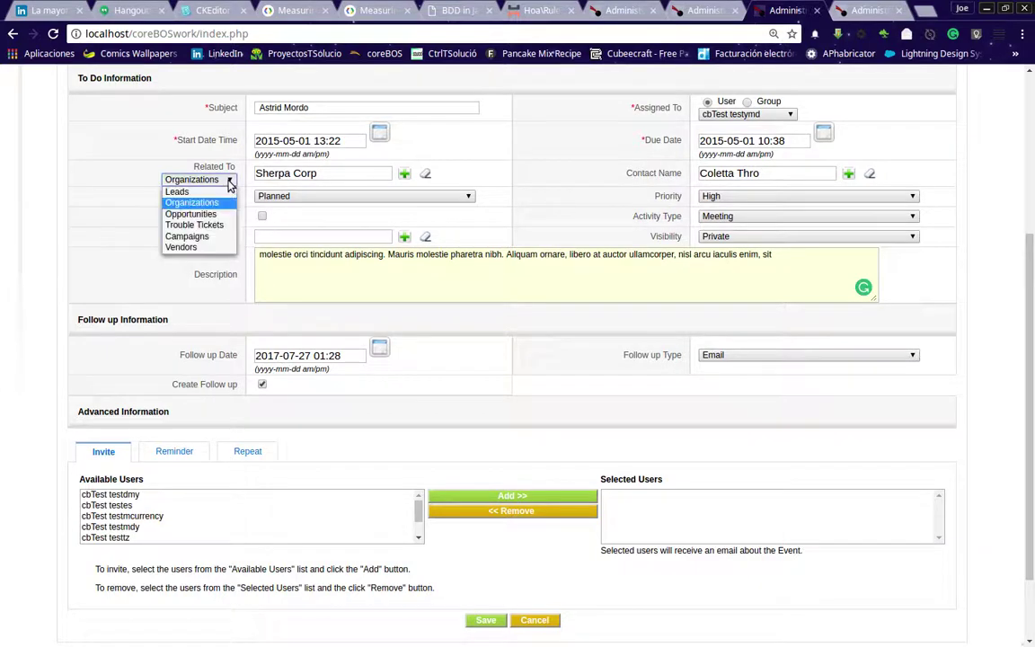
click(222, 174)
scroll(274, 177, up, 4)
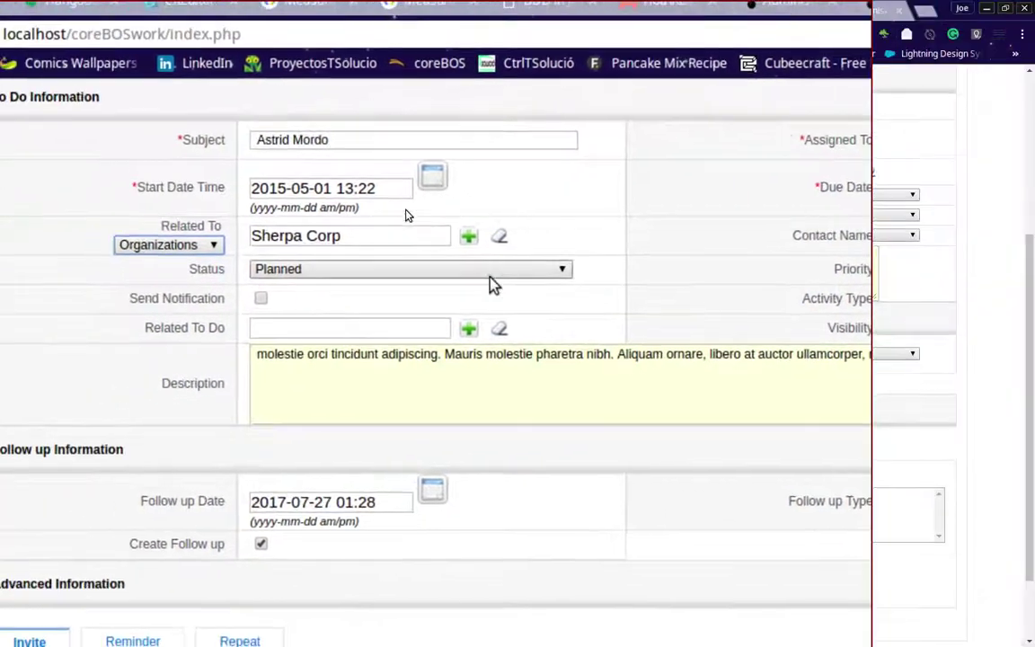
Step: Look over the To Do form's relation and follow-up fields and return to the old event form
scroll(214, 300, down, 1)
scroll(213, 299, down, 2)
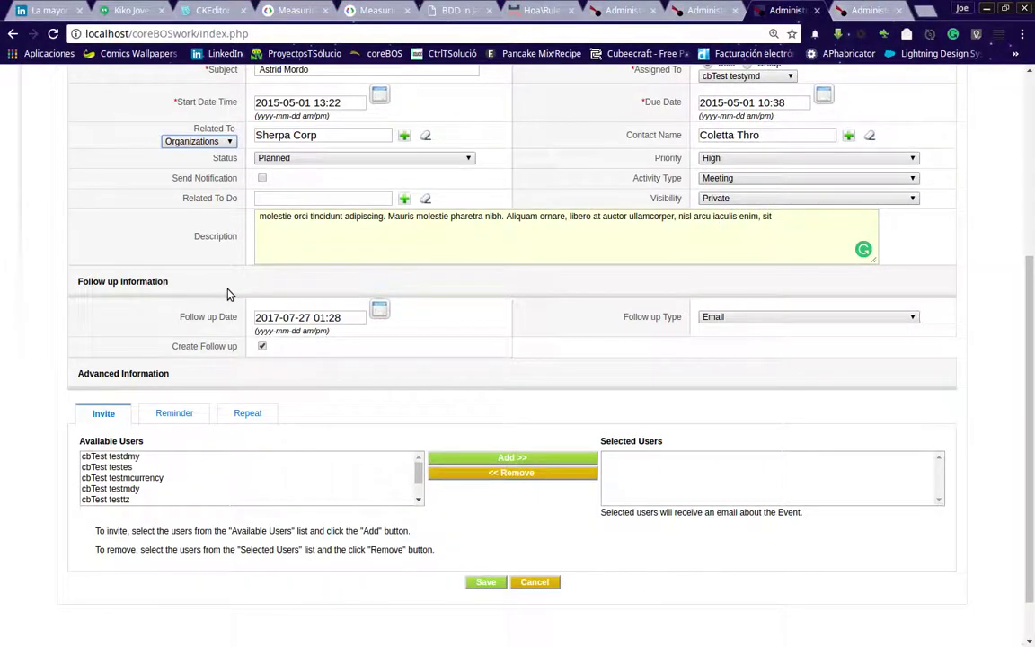
scroll(228, 292, up, 1)
scroll(228, 294, up, 2)
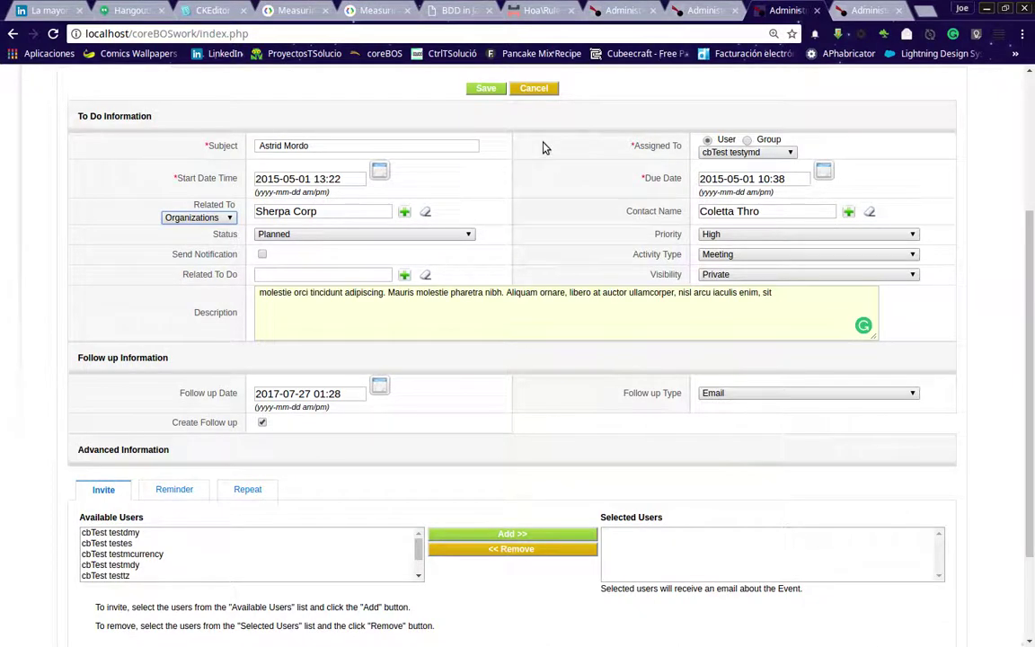
click(623, 12)
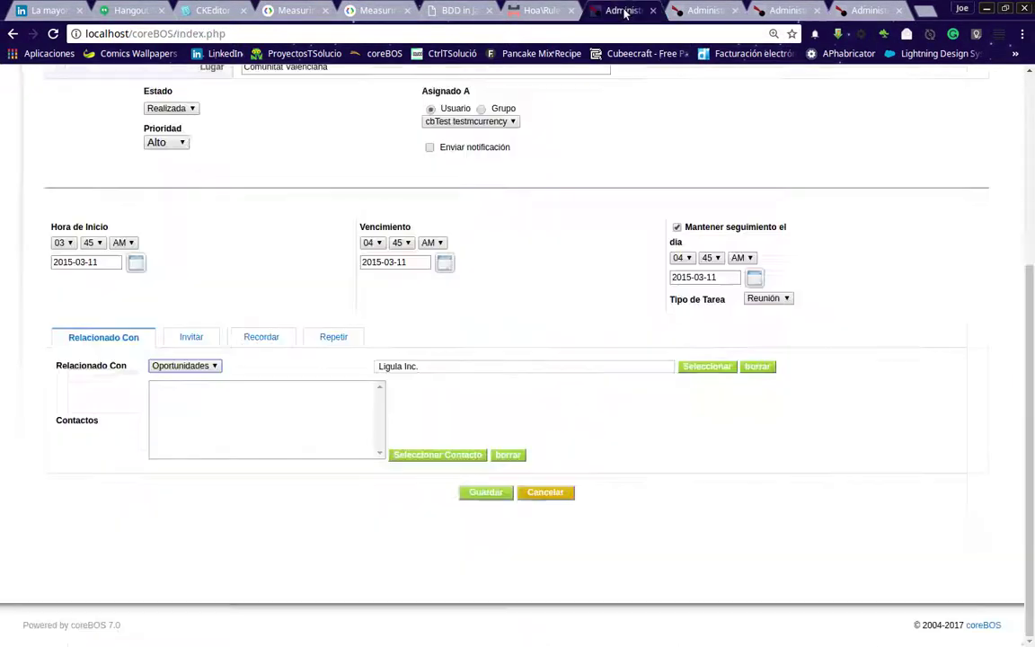
Step: View the invitation, reminder and repetition sections of the old event form
click(188, 338)
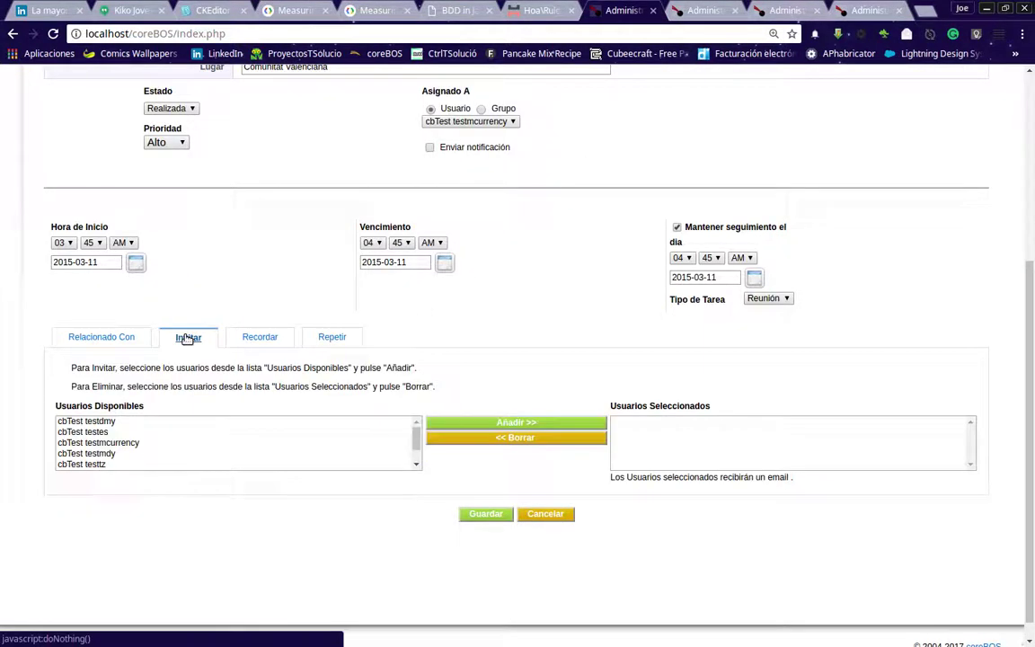
click(265, 340)
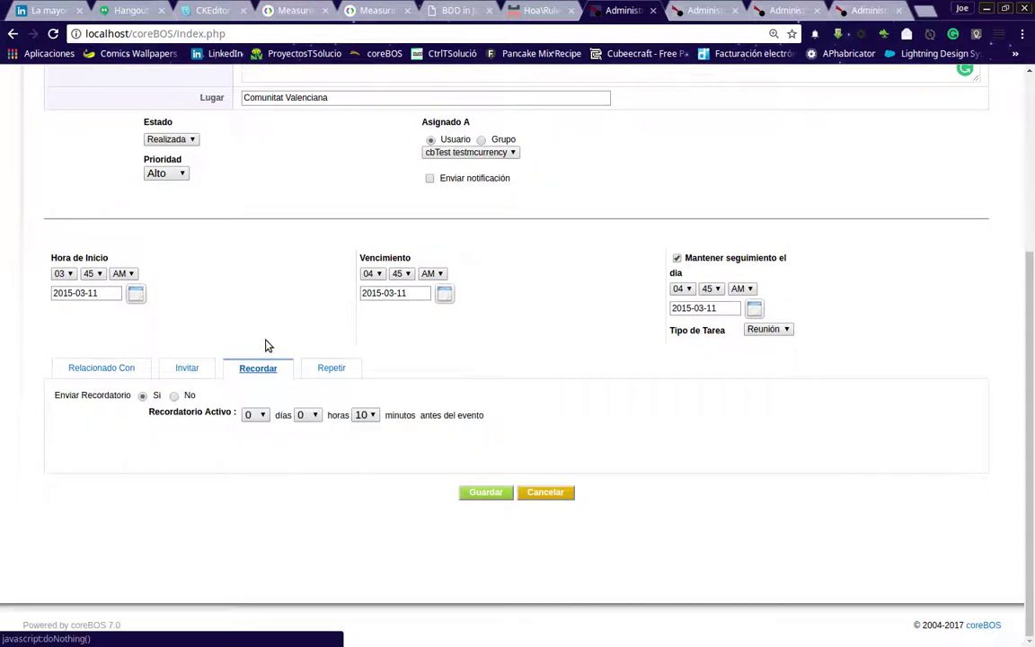
click(333, 370)
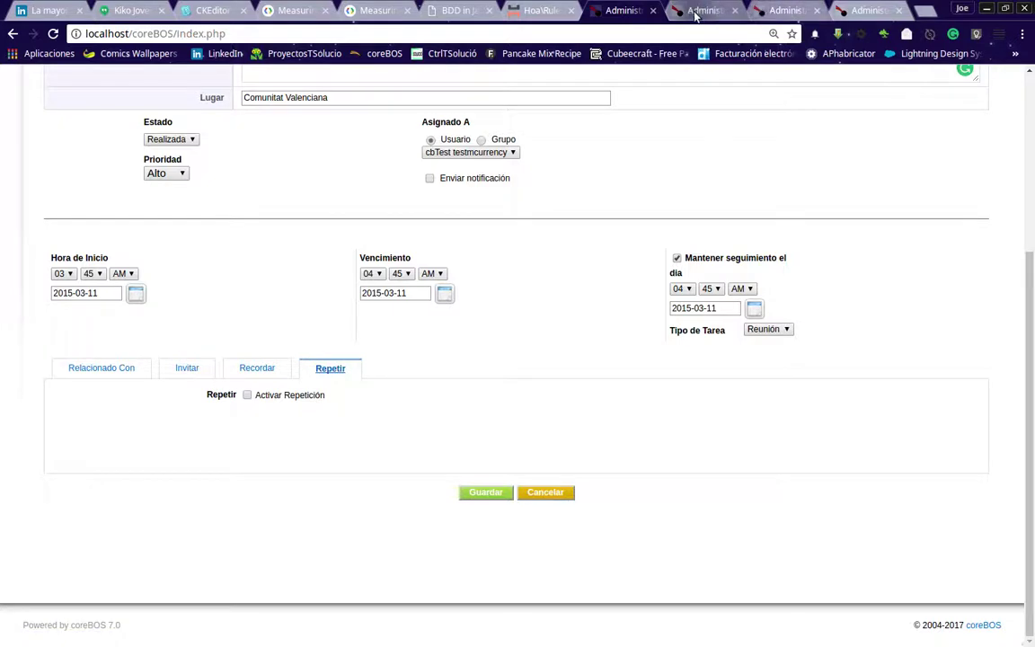
Step: Switch to the new To Do form and view its Invite, Reminder and Repeat sections under Advanced Information
click(757, 14)
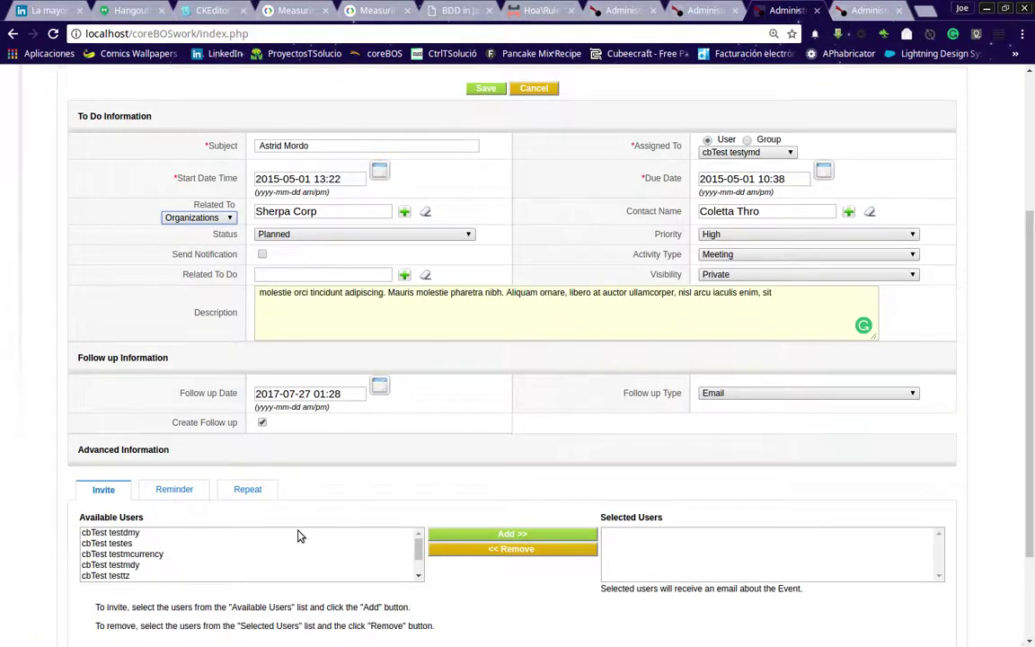
scroll(226, 515, down, 3)
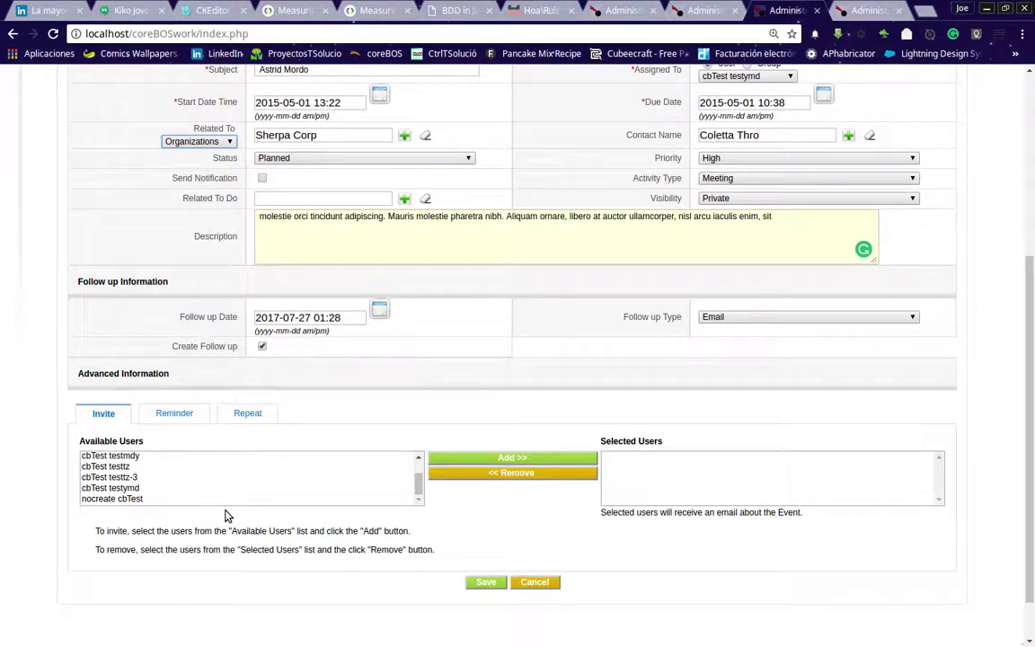
click(173, 414)
click(246, 416)
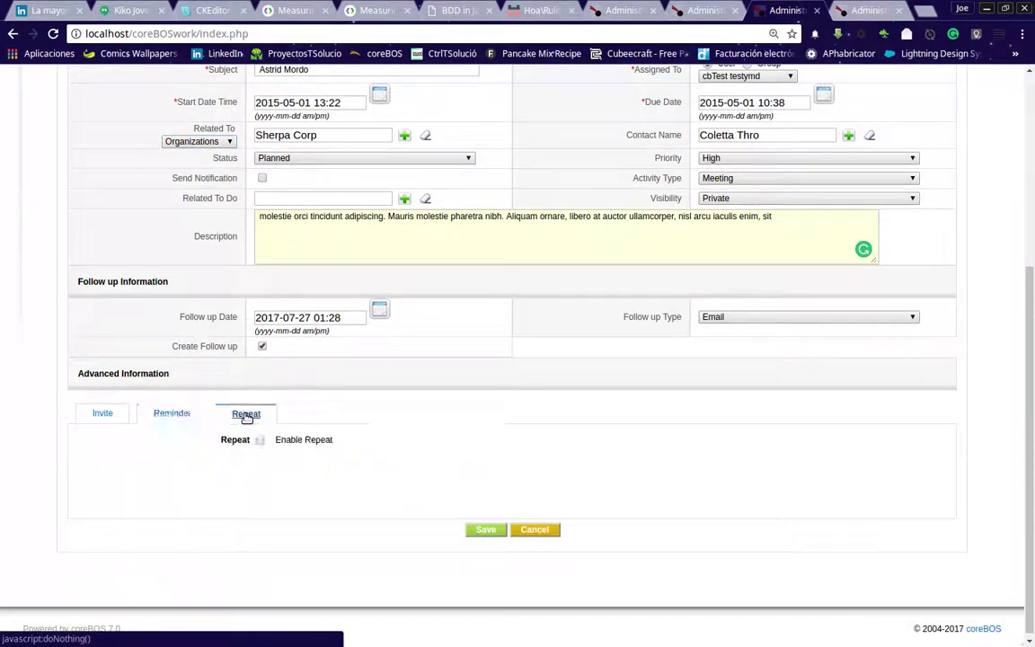
click(165, 416)
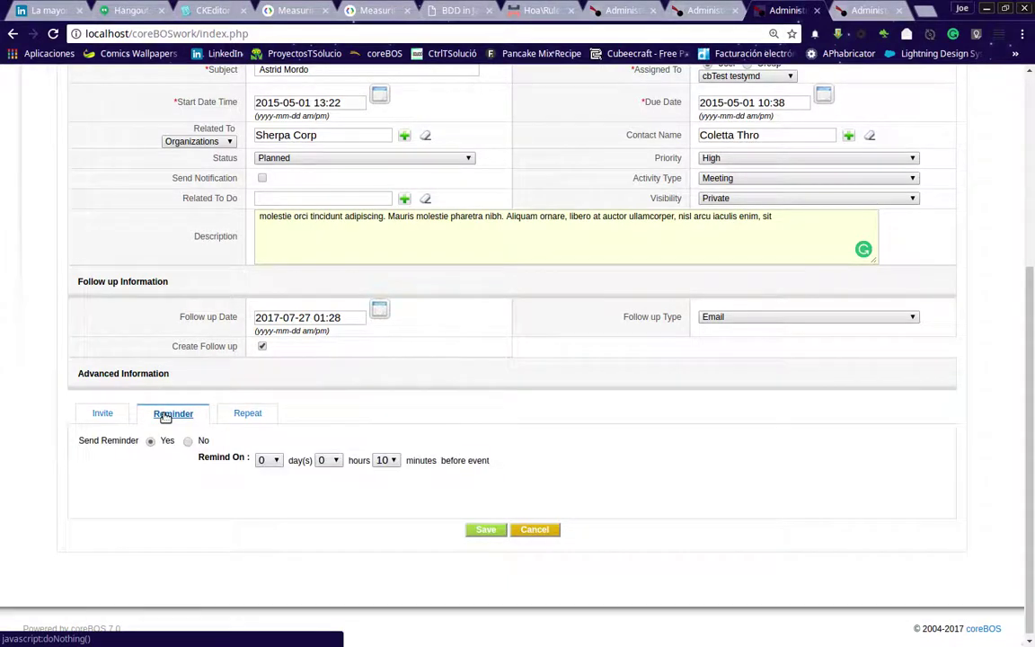
click(103, 415)
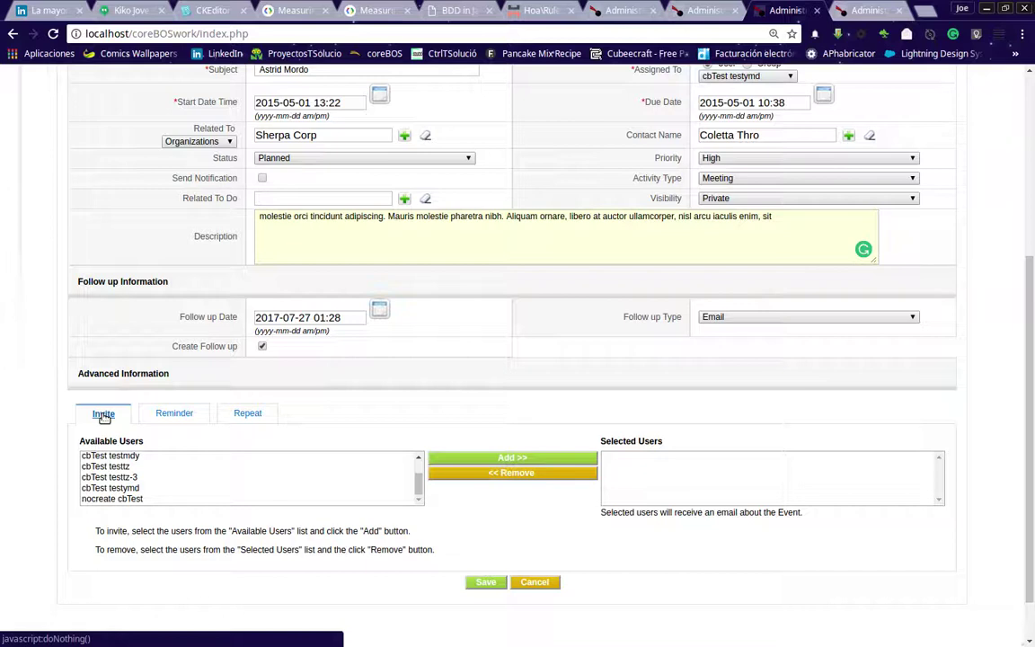
Step: Enable Repeat on the To Do to view its options, disable it again and return to the Reminder settings
click(249, 415)
click(260, 439)
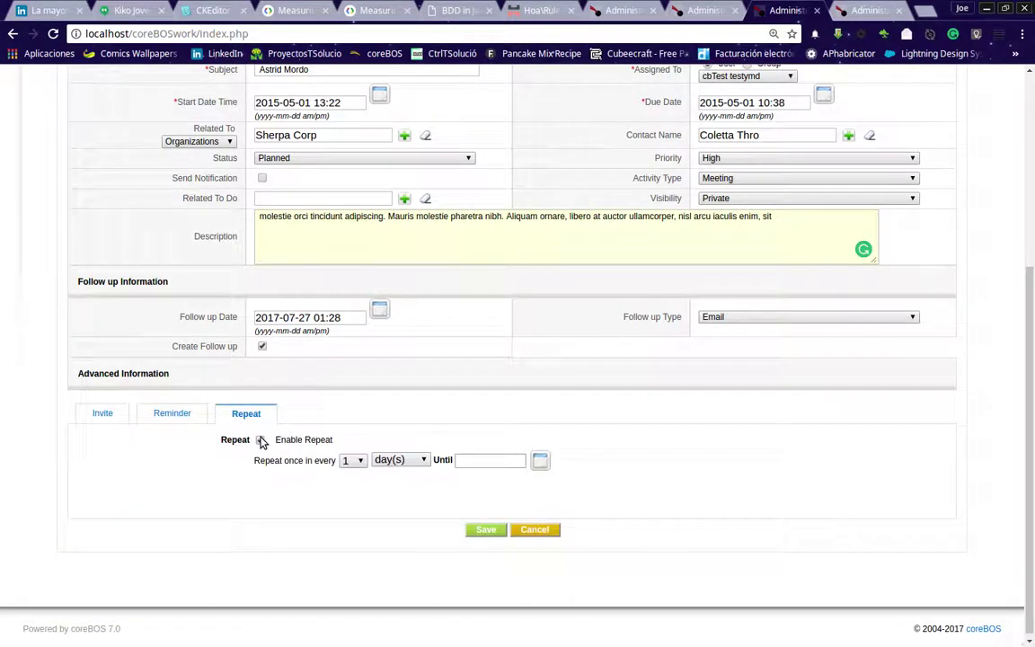
click(260, 439)
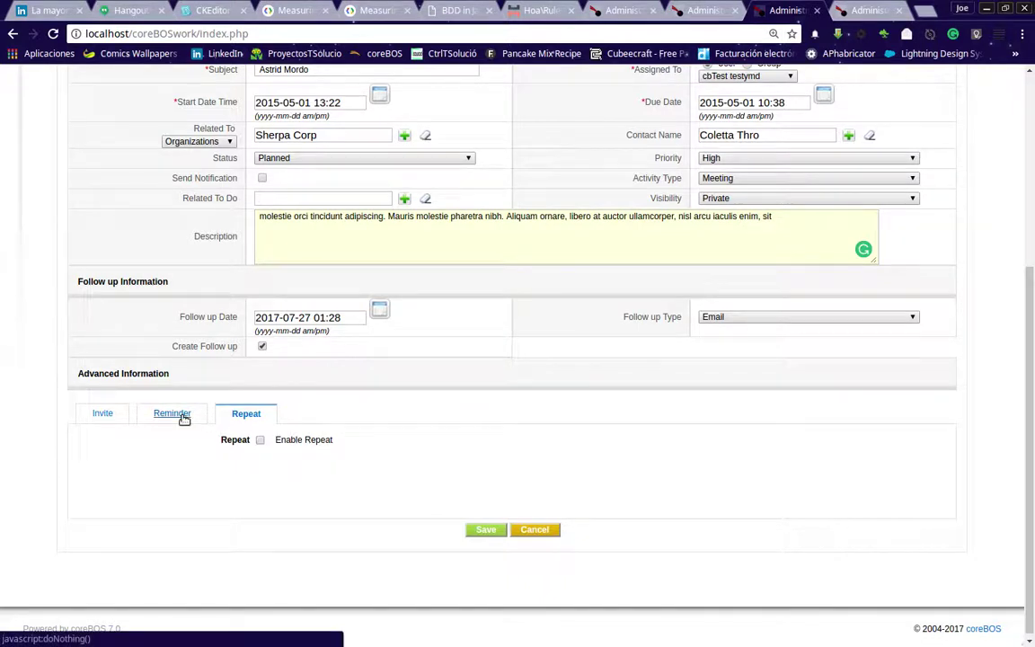
click(182, 417)
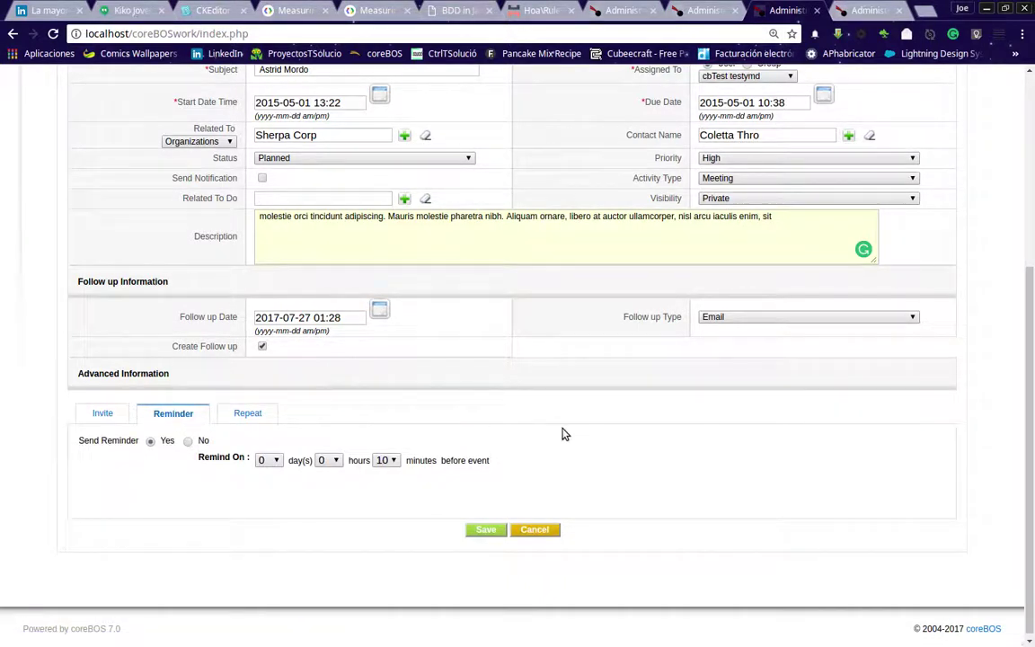
Step: Compare the overall layout of the To Do form with the old event form, and cancel editing the To Do
scroll(563, 434, up, 3)
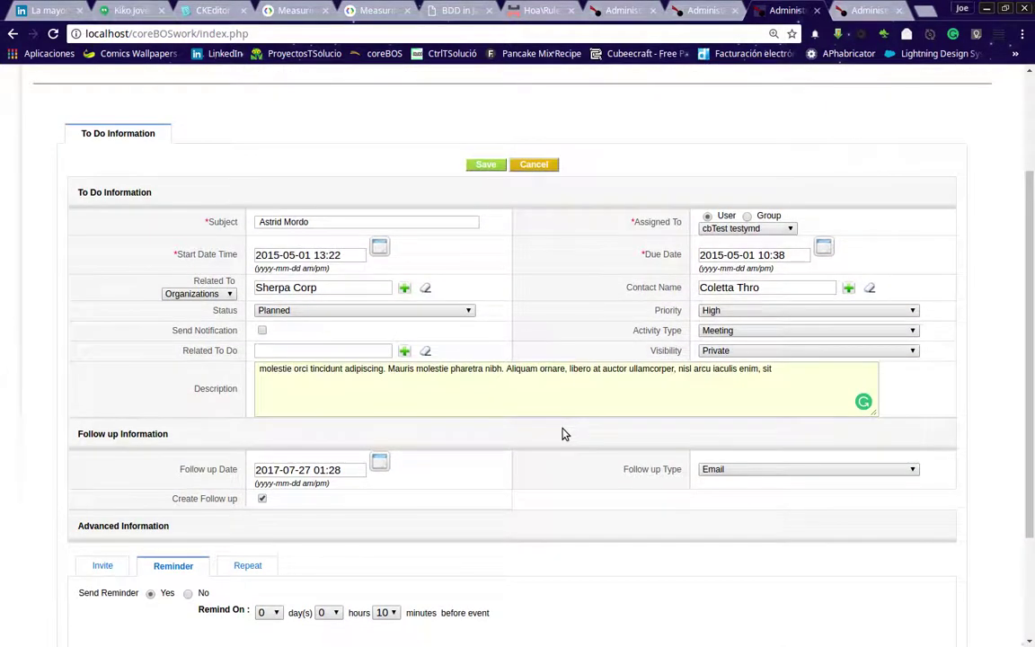
click(620, 11)
scroll(587, 412, up, 4)
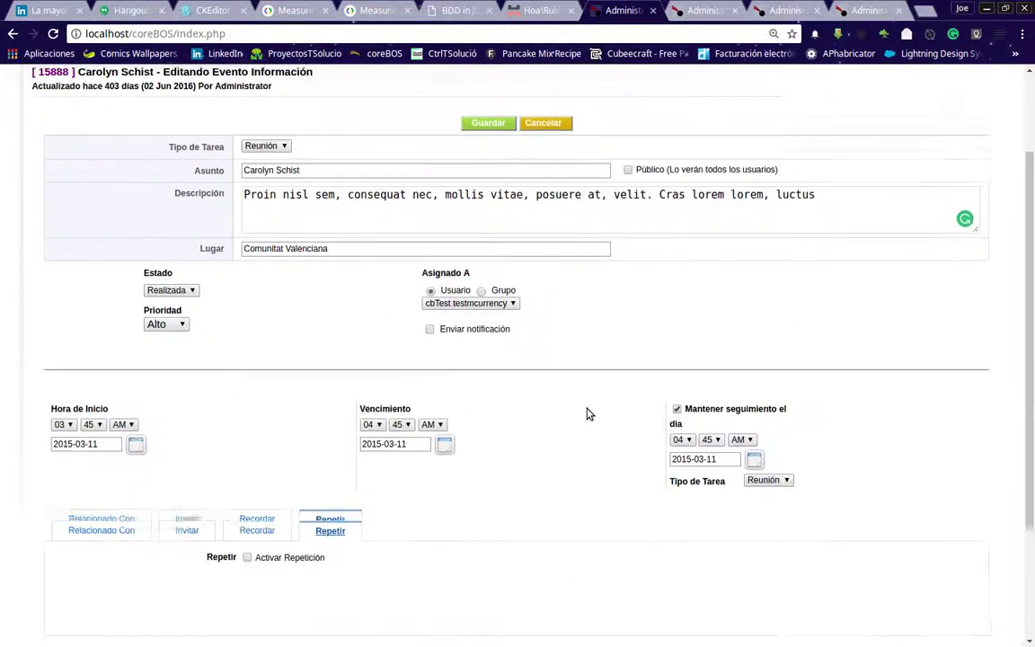
click(785, 10)
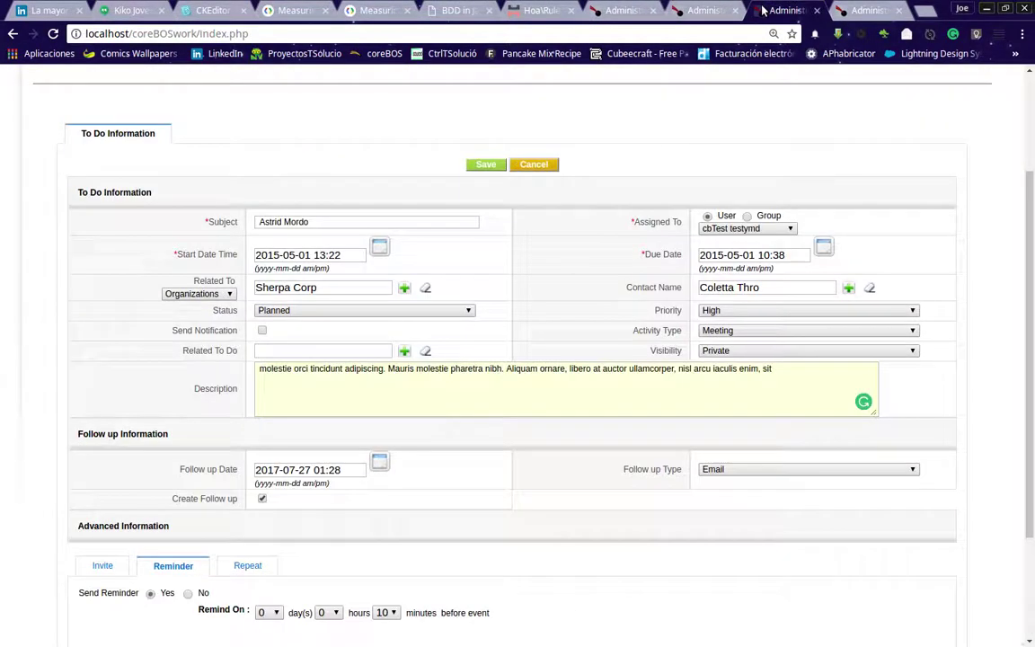
scroll(452, 340, down, 2)
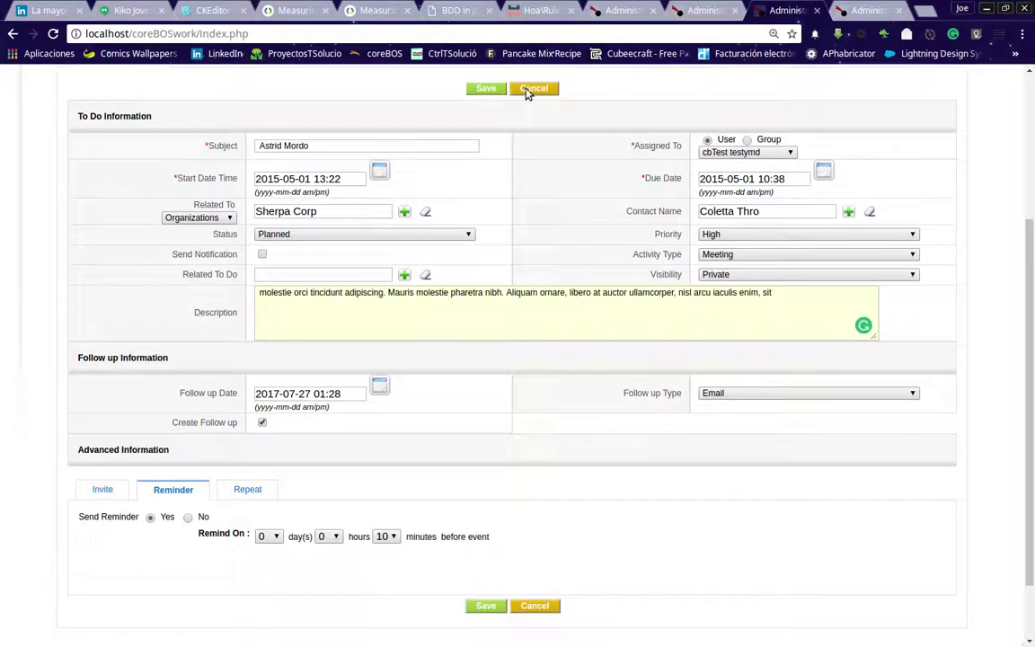
click(530, 90)
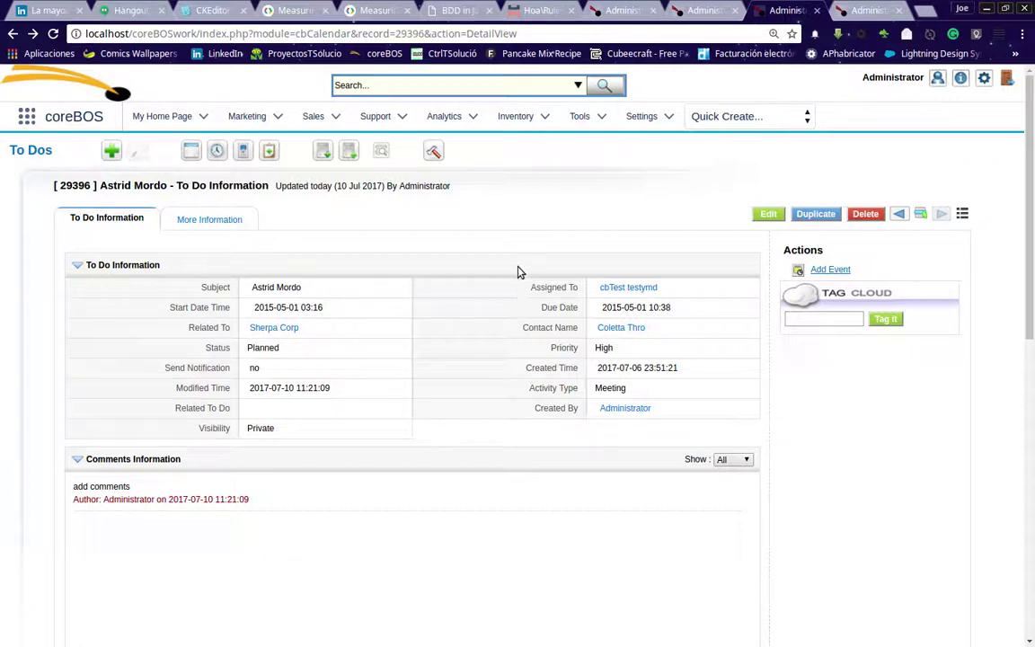
Step: Start a Meeting from the calendar on Tuesday 7/11 at 9am, look over its creation form and return to the calendar
click(694, 12)
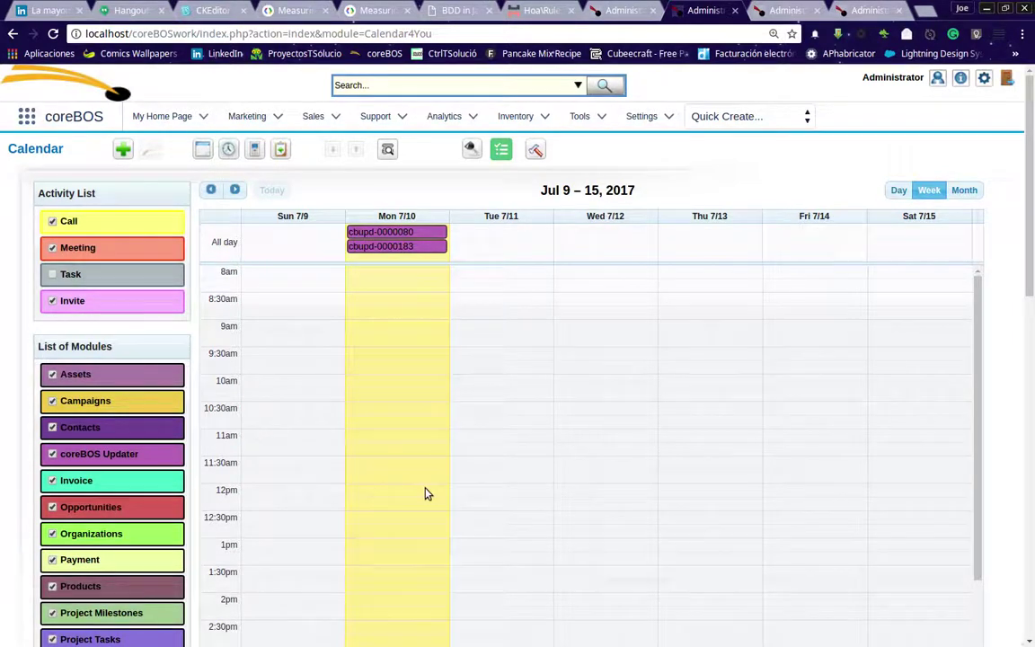
click(502, 330)
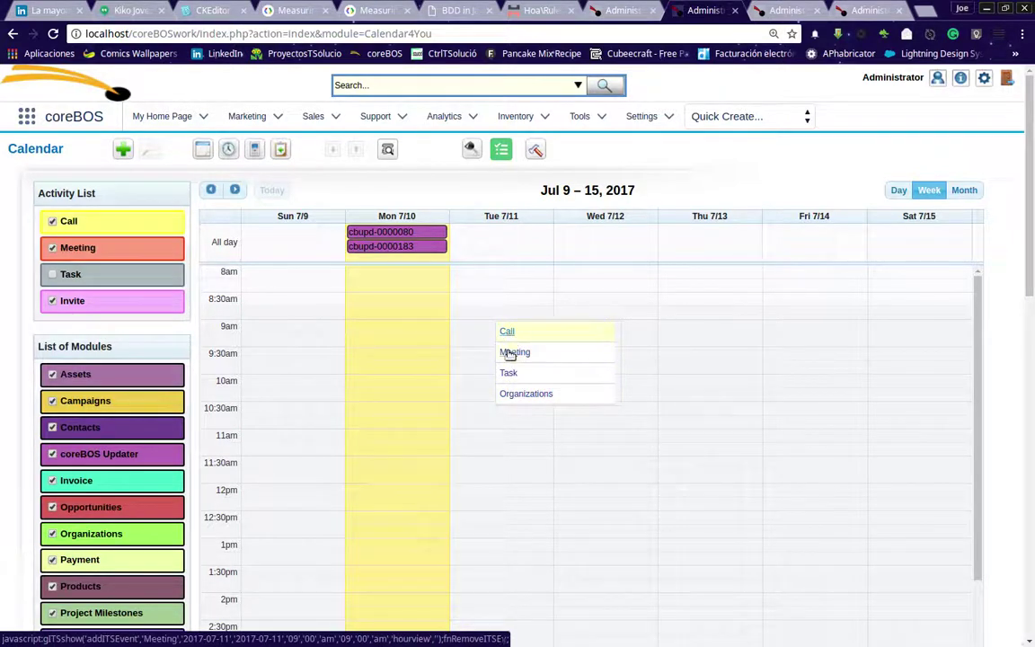
click(509, 354)
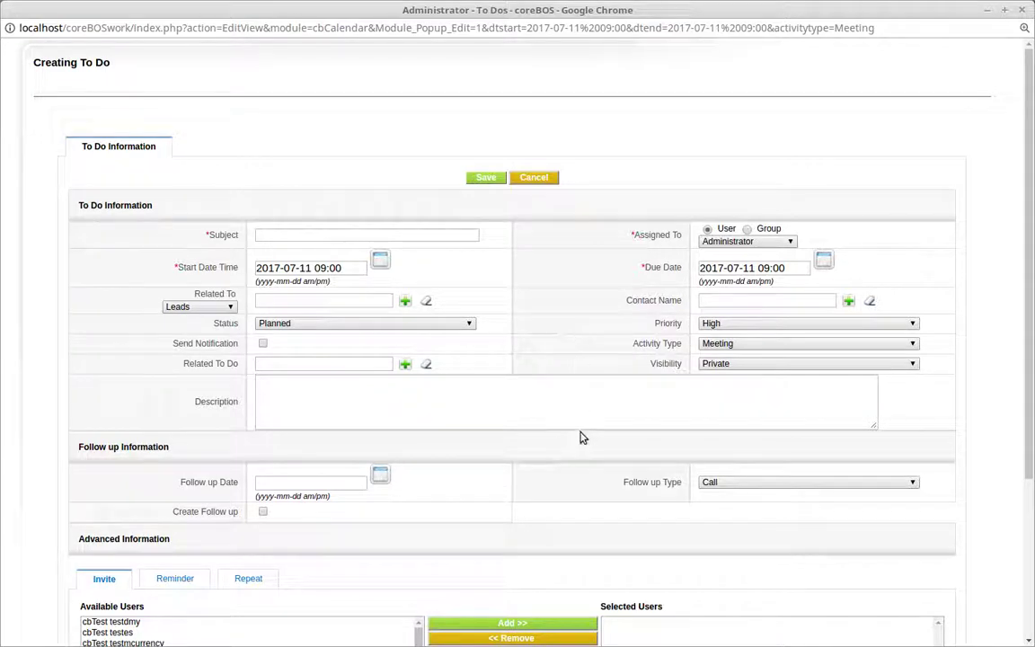
scroll(579, 437, down, 3)
scroll(580, 437, up, 3)
click(925, 11)
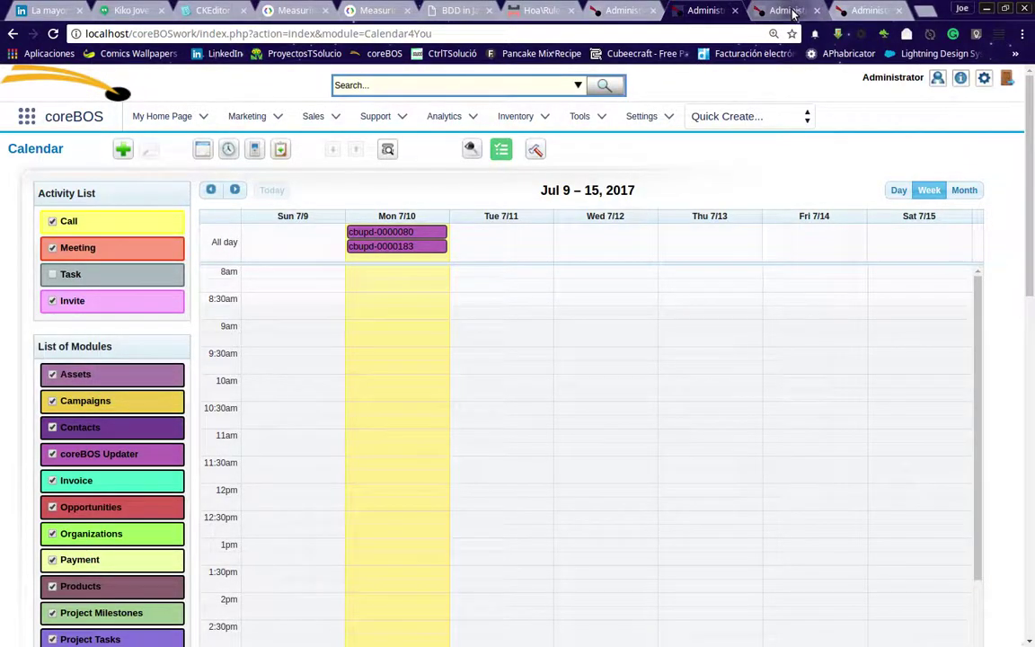
Step: Open a blank To Do creation form from the To Dos module and look over its fields
click(783, 10)
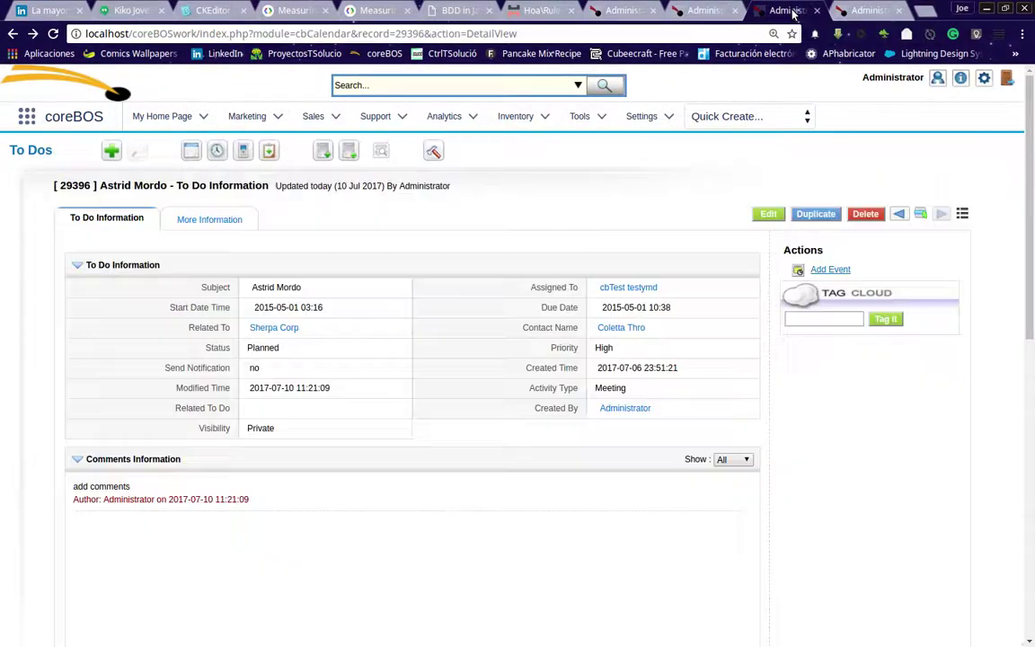
click(111, 151)
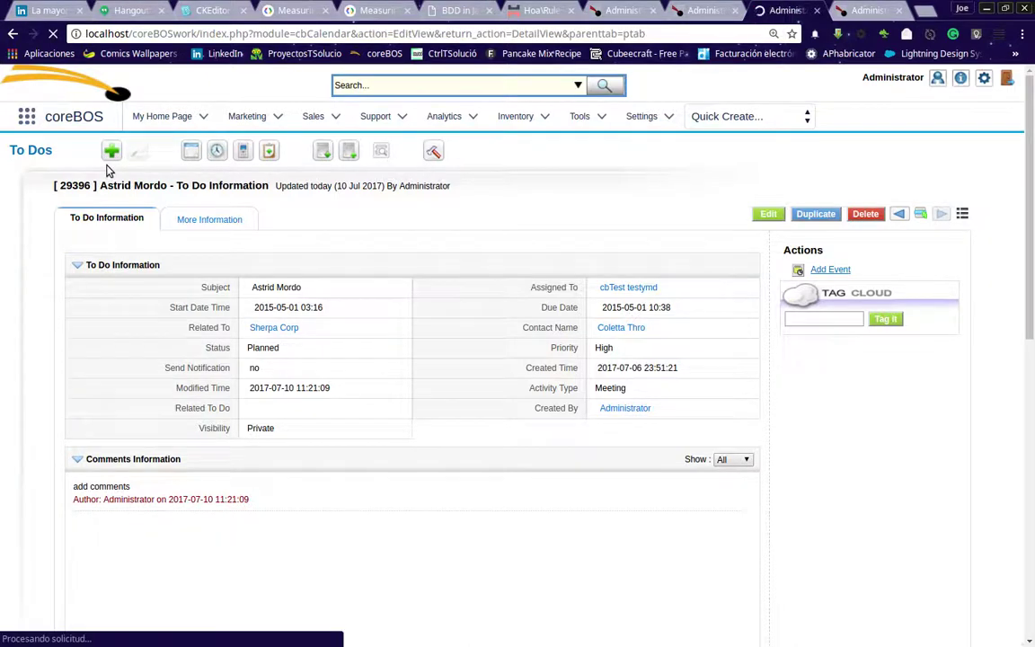
scroll(331, 252, down, 2)
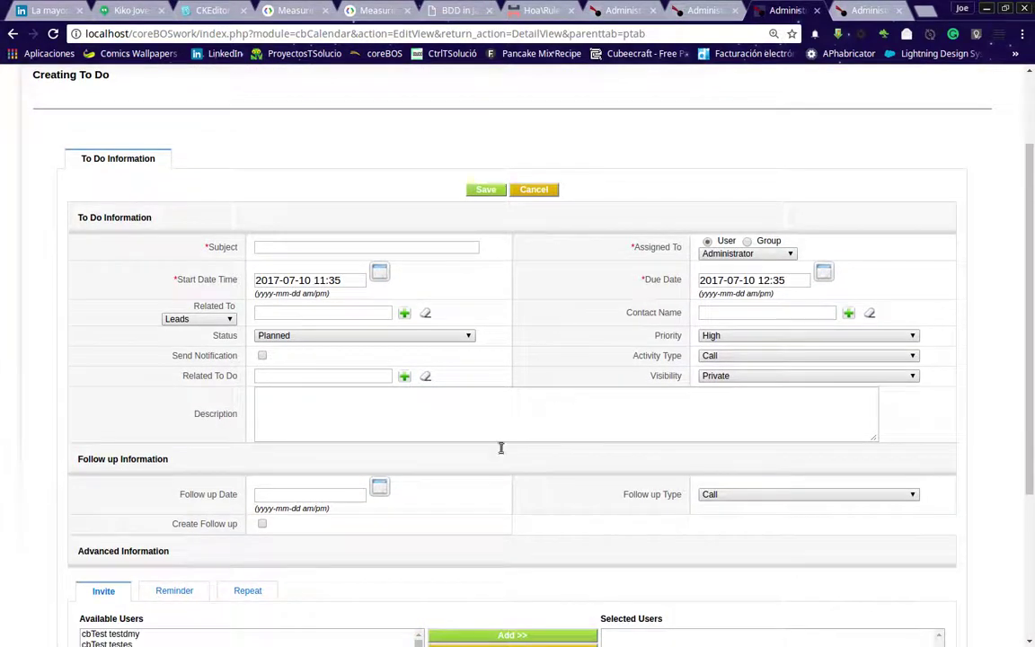
scroll(540, 503, down, 2)
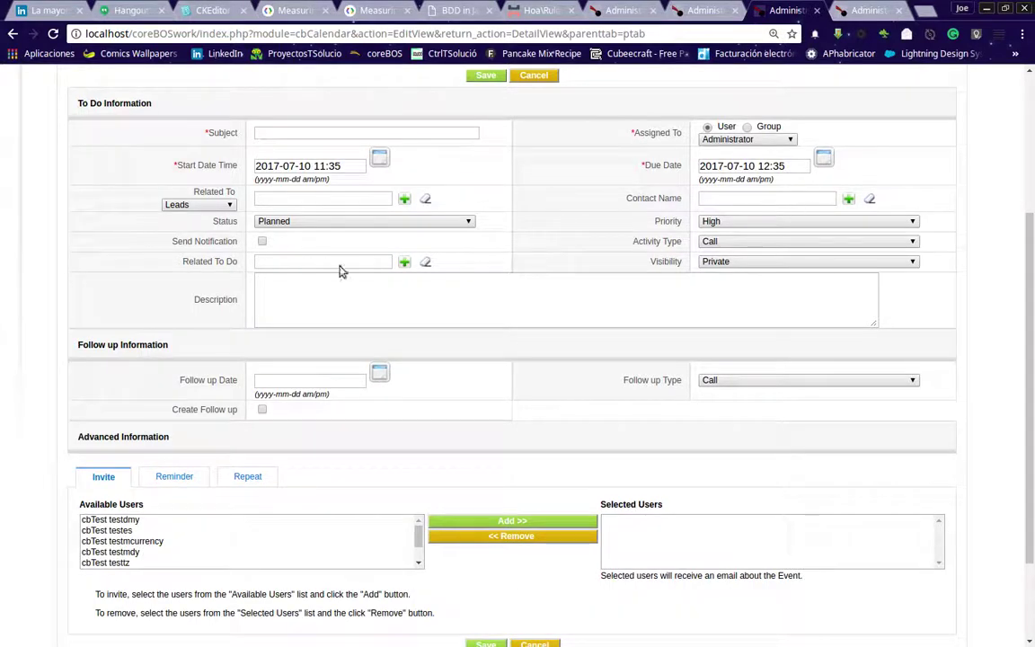
Step: Start a Meeting from the calendar on Wednesday 7/12 at 8:30am, examine the popup form's fields and cancel it
click(705, 10)
click(574, 299)
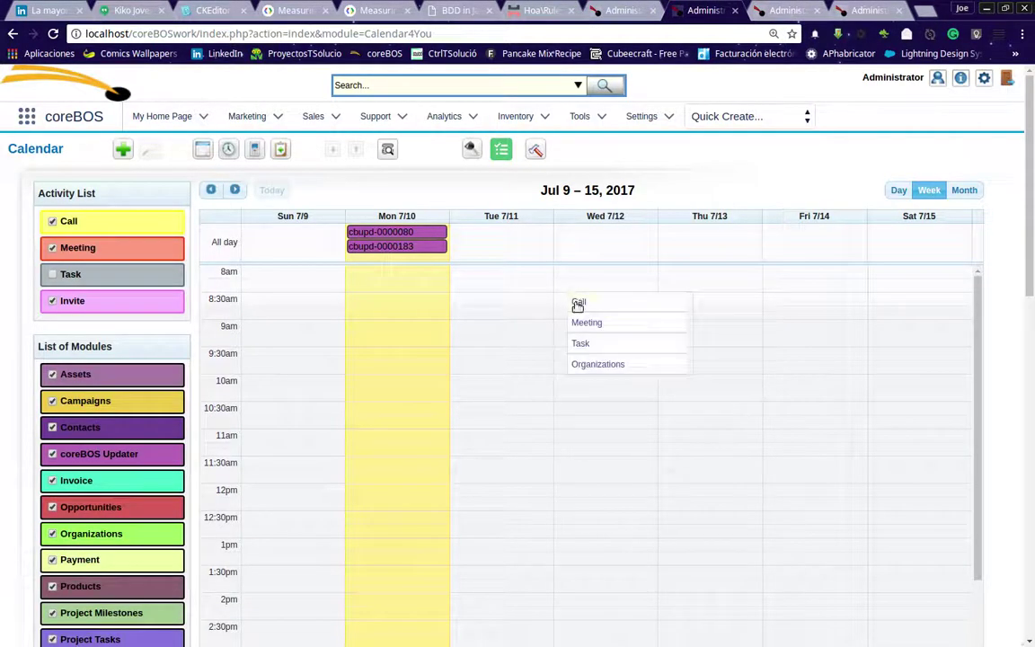
click(584, 323)
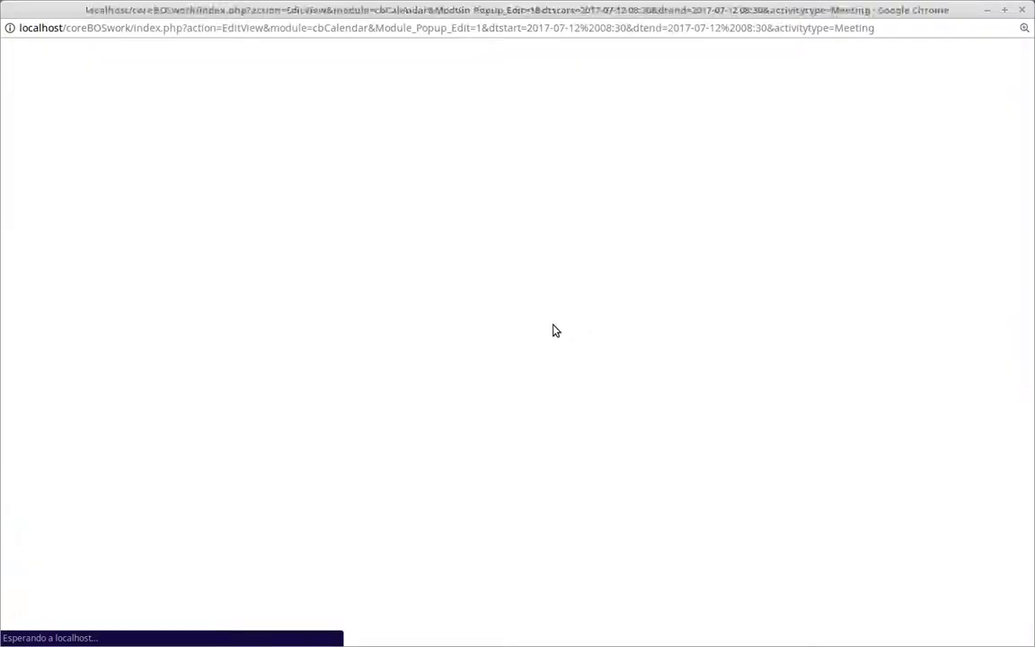
scroll(413, 356, down, 2)
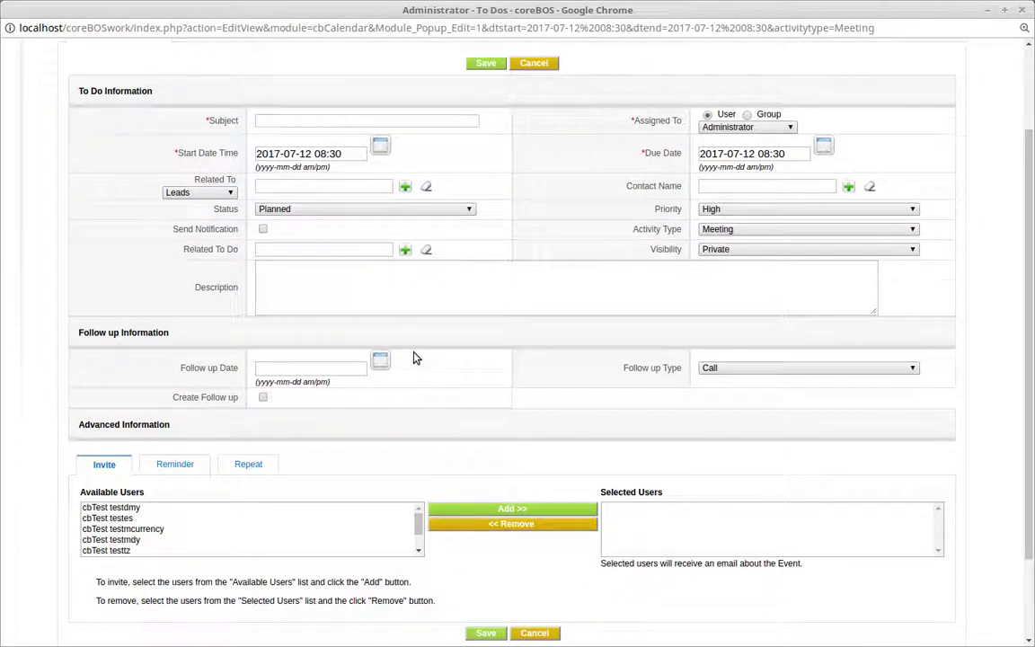
scroll(412, 358, down, 2)
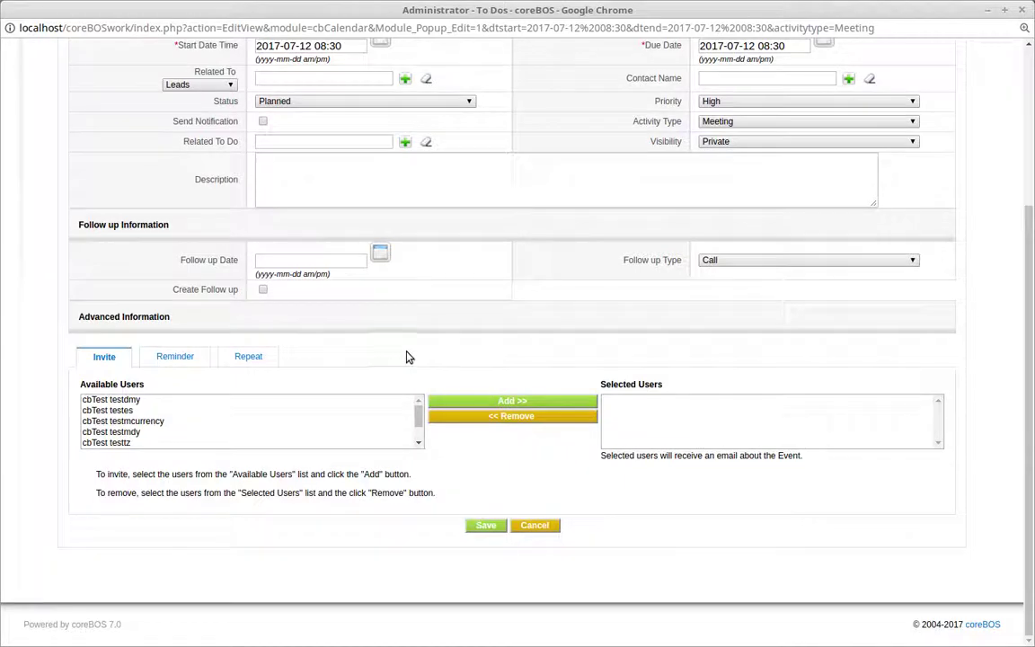
scroll(406, 358, up, 4)
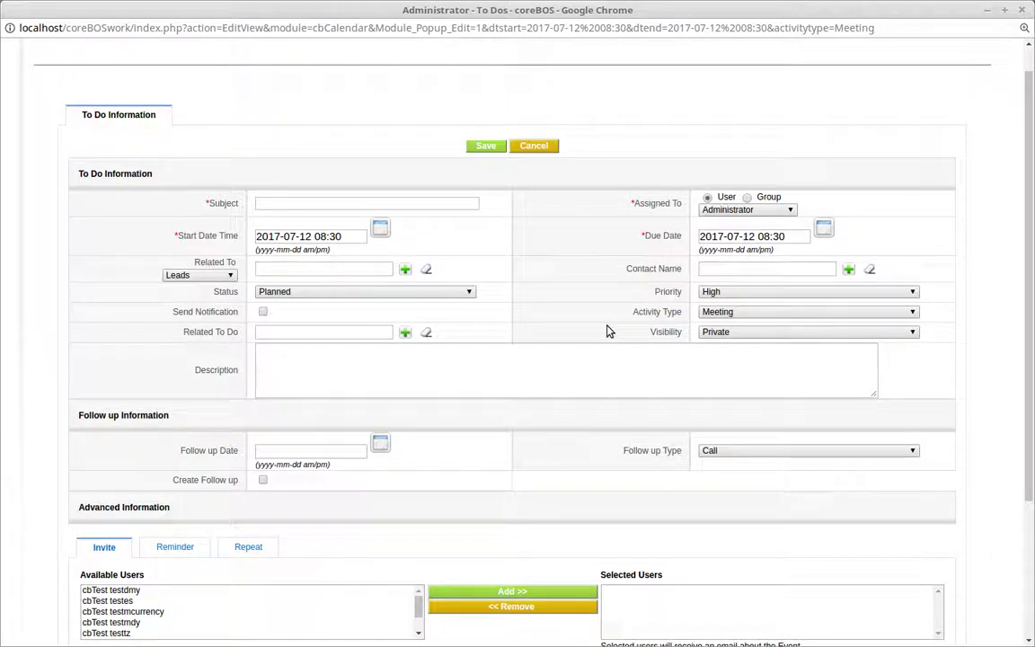
scroll(608, 332, up, 1)
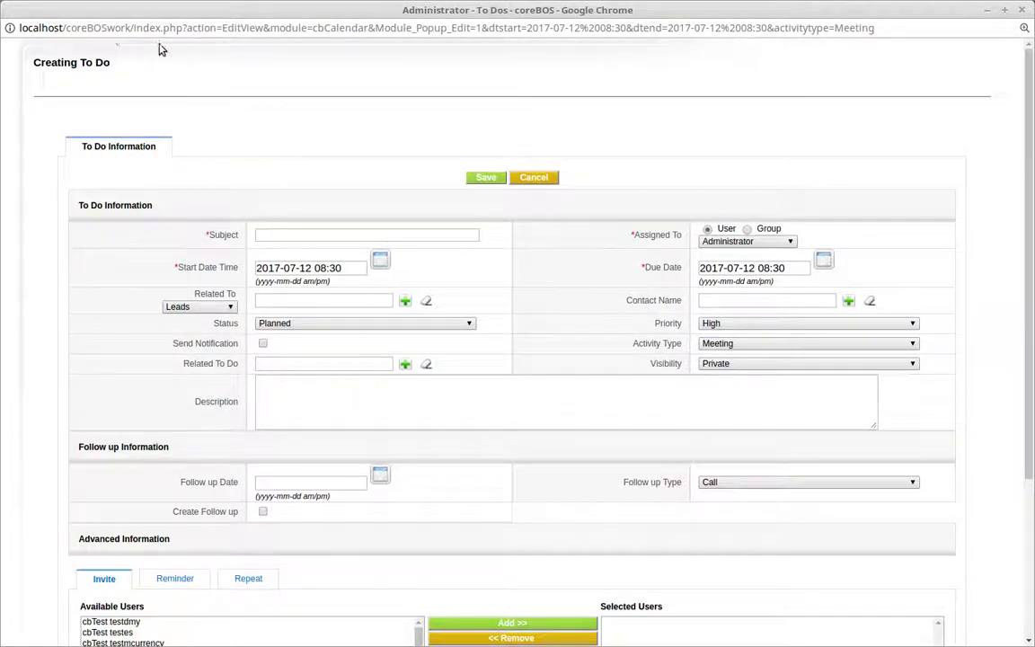
scroll(779, 143, down, 5)
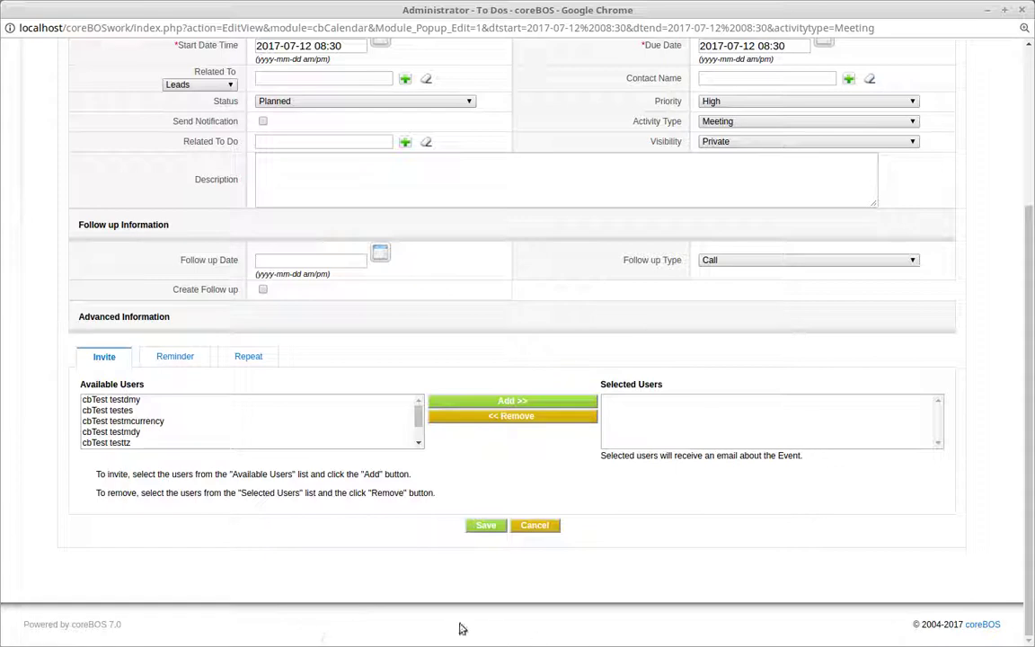
scroll(651, 295, up, 5)
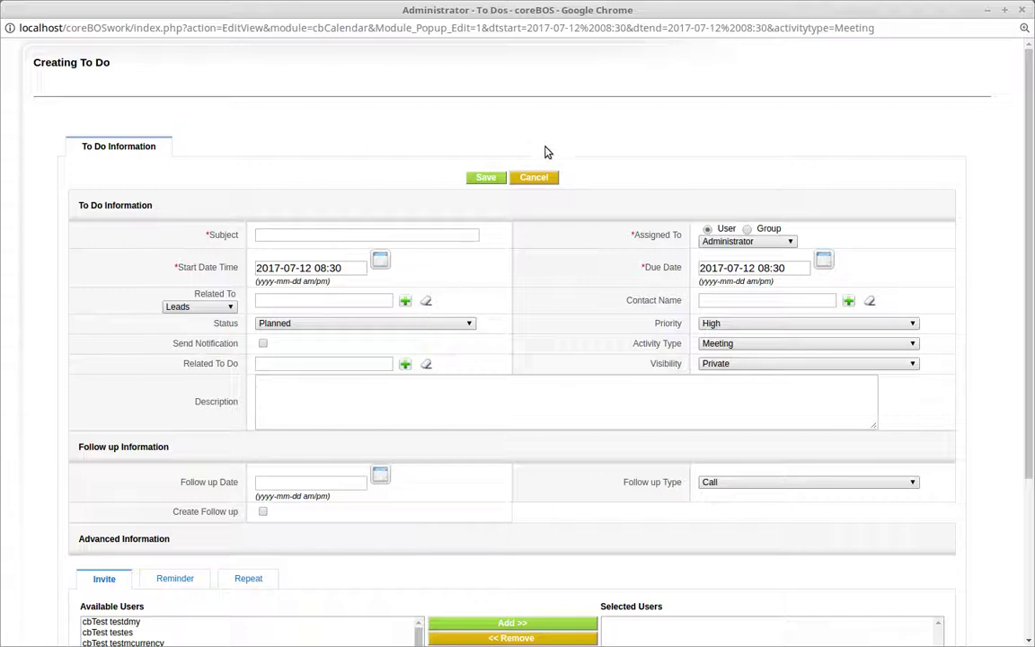
click(534, 177)
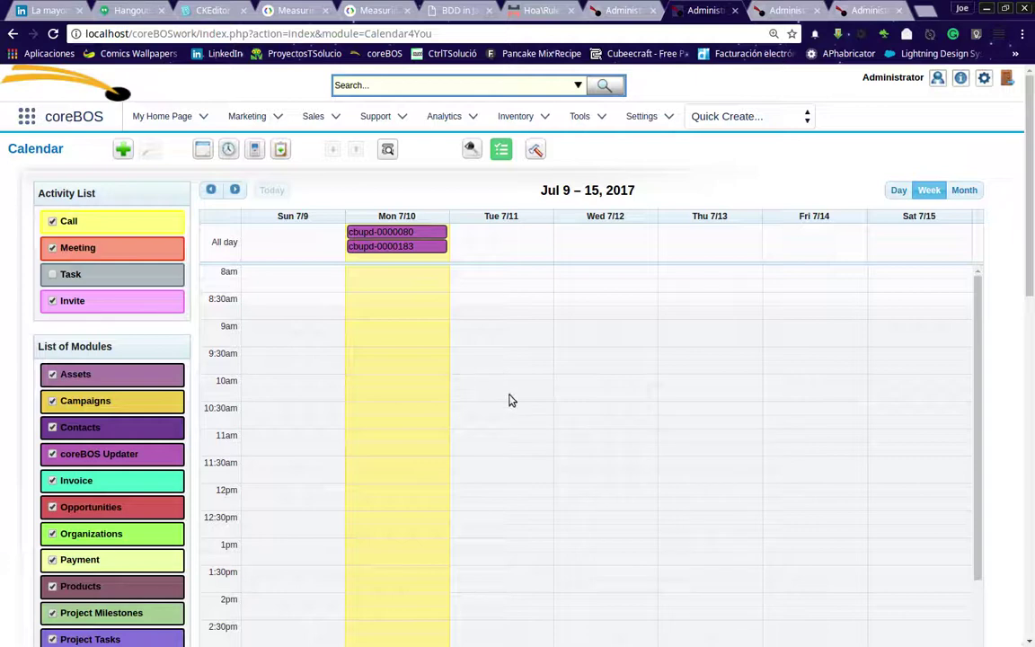
Step: Look over the calendar page, view the Calendar Settings and close them
scroll(508, 400, down, 3)
scroll(508, 399, up, 3)
click(472, 151)
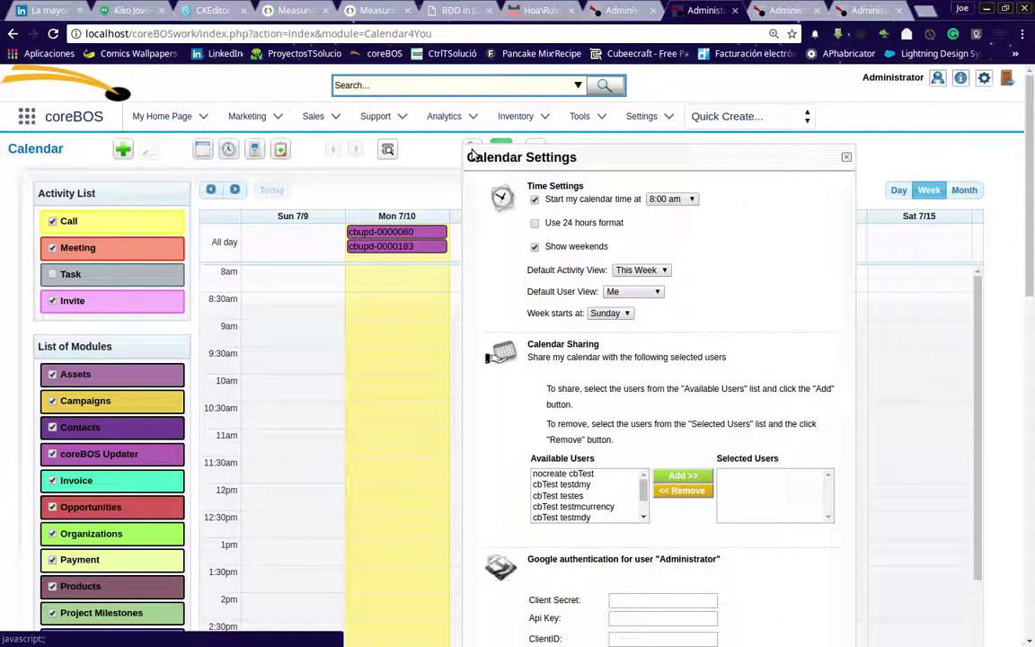
click(845, 158)
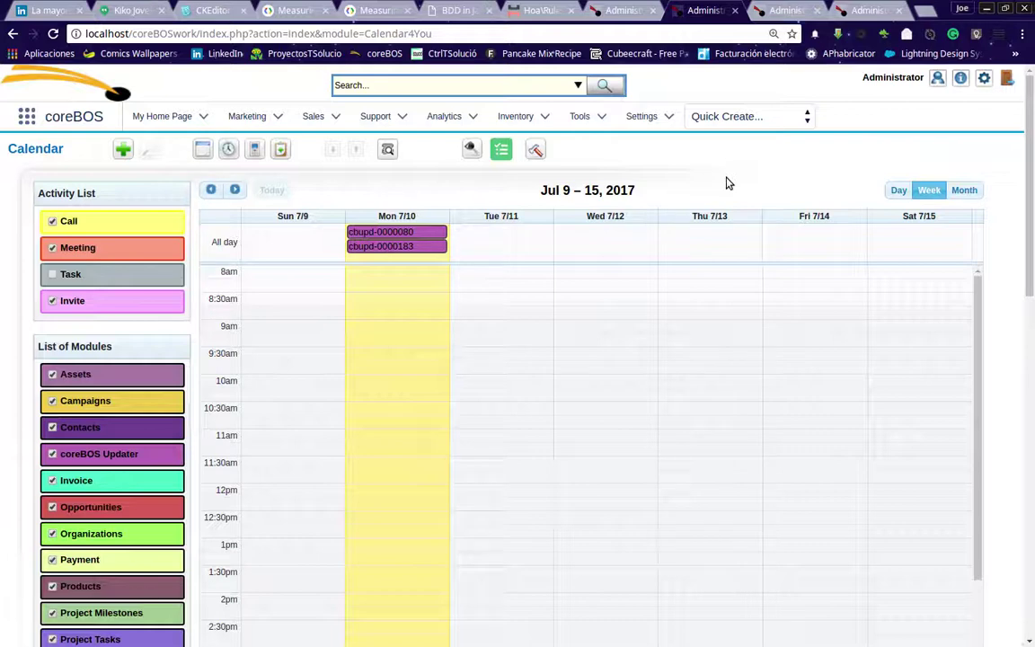
Step: Return to the blank To Do creation form and cancel it
click(768, 8)
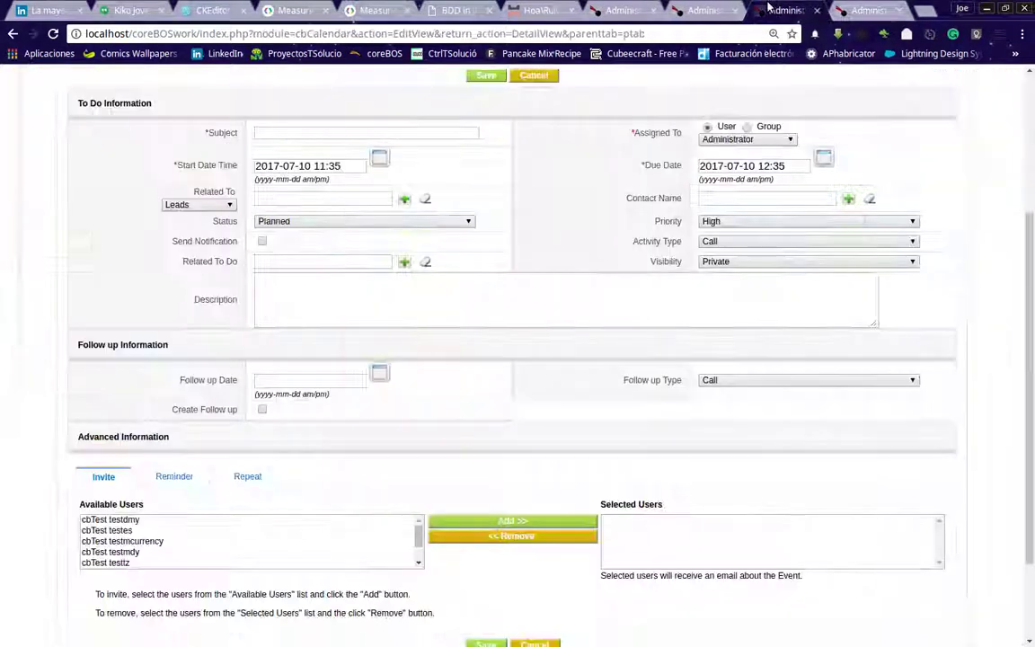
click(536, 78)
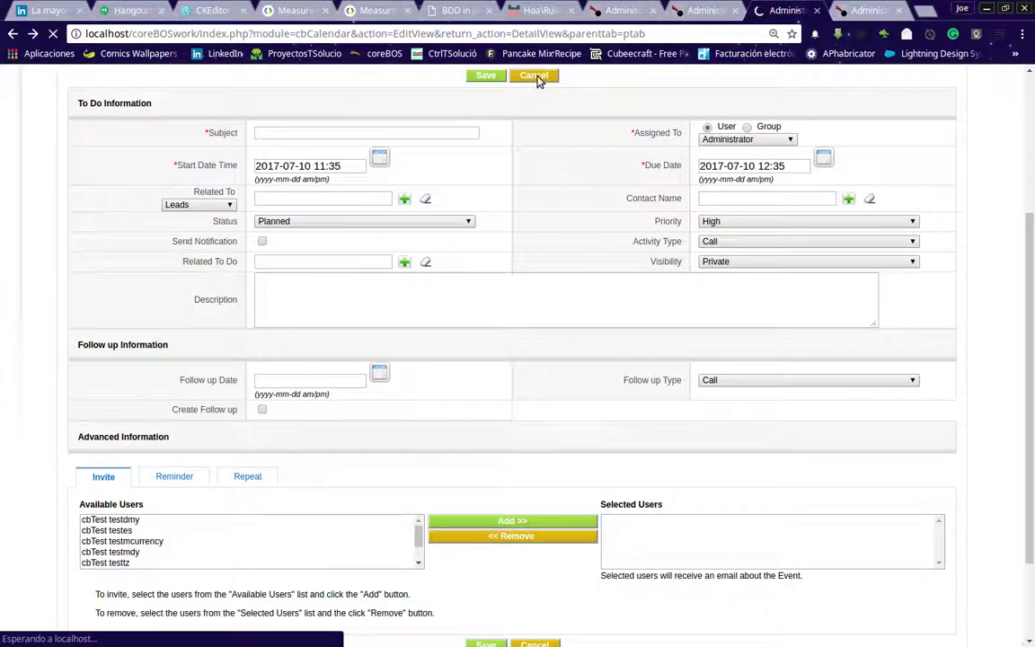